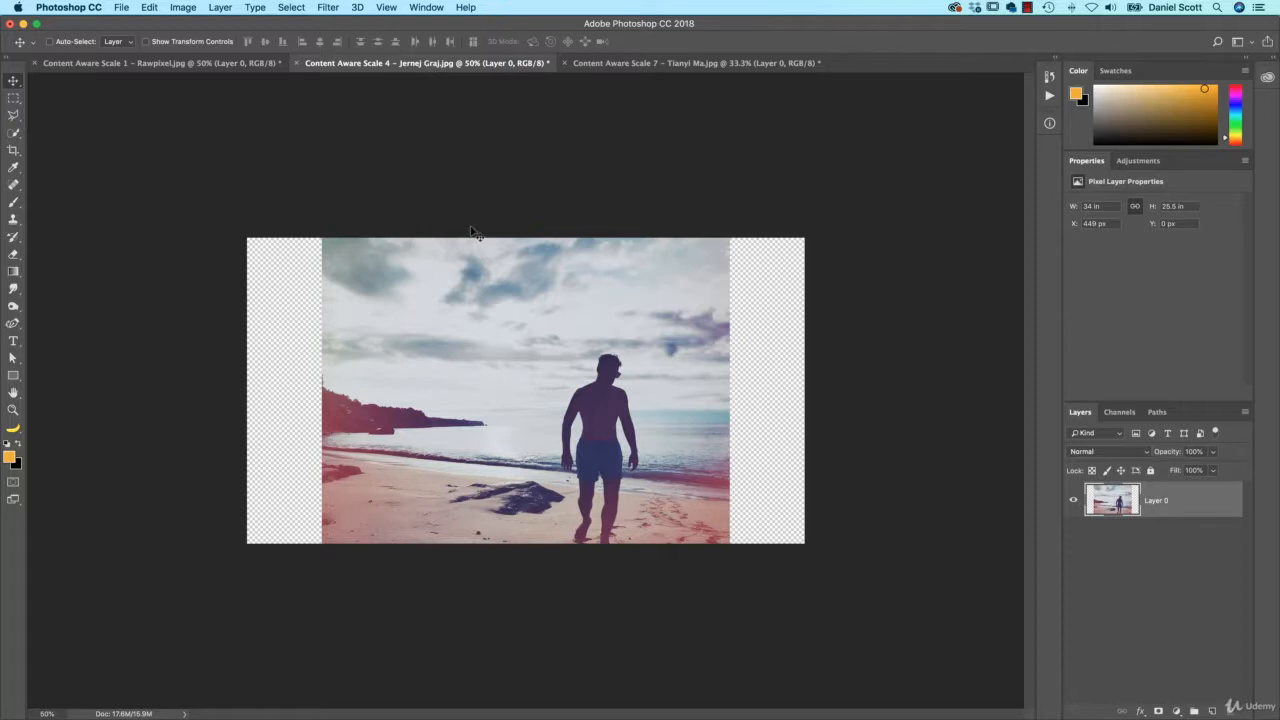
# Content-aware scale the man-on-beach photo sideways with Protect set to Man, filling its empty sides
pyautogui.hotkey('ctrl', 'alt', 'shift', 'c')
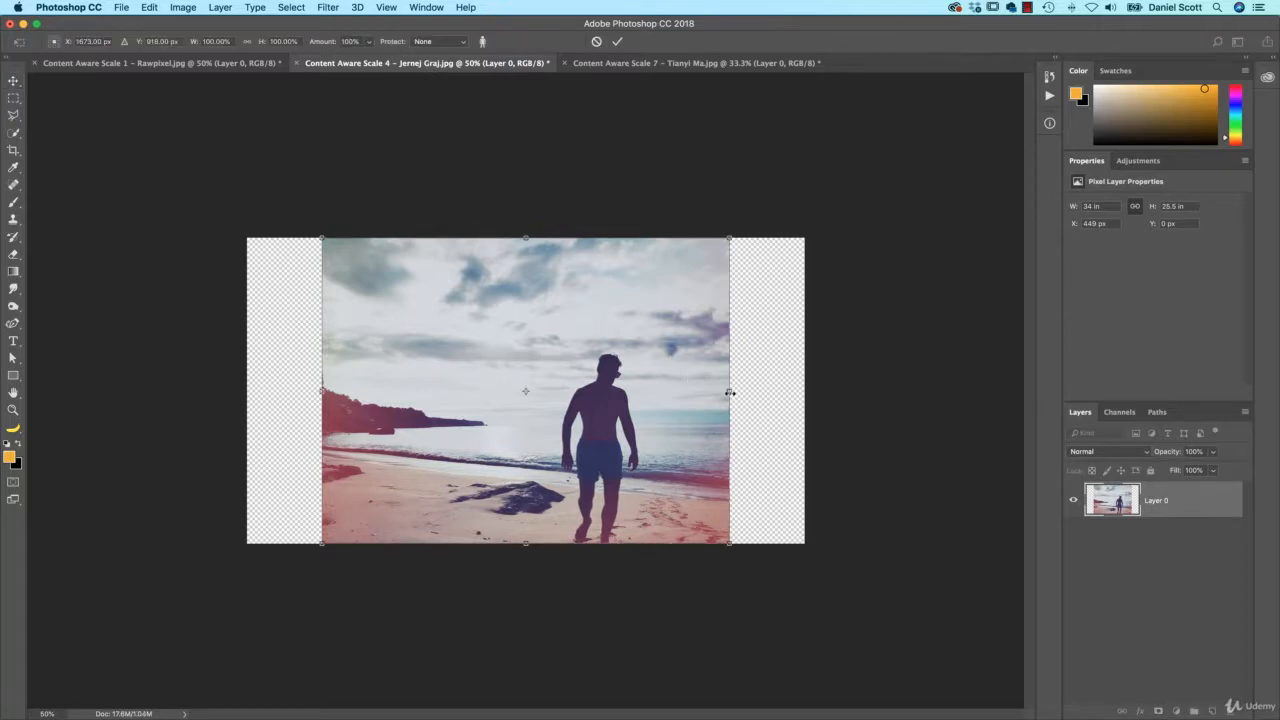
pyautogui.moveTo(730, 393); pyautogui.dragTo(814, 388)
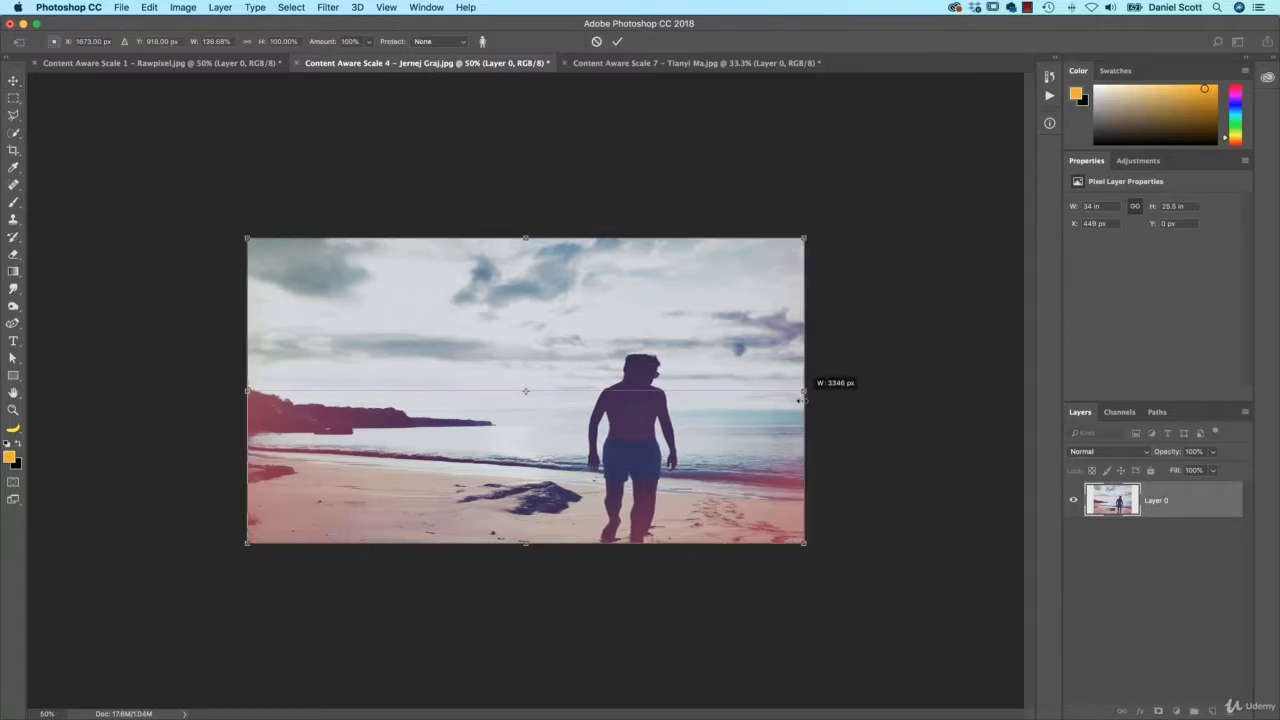
pyautogui.click(445, 42)
pyautogui.click(446, 56)
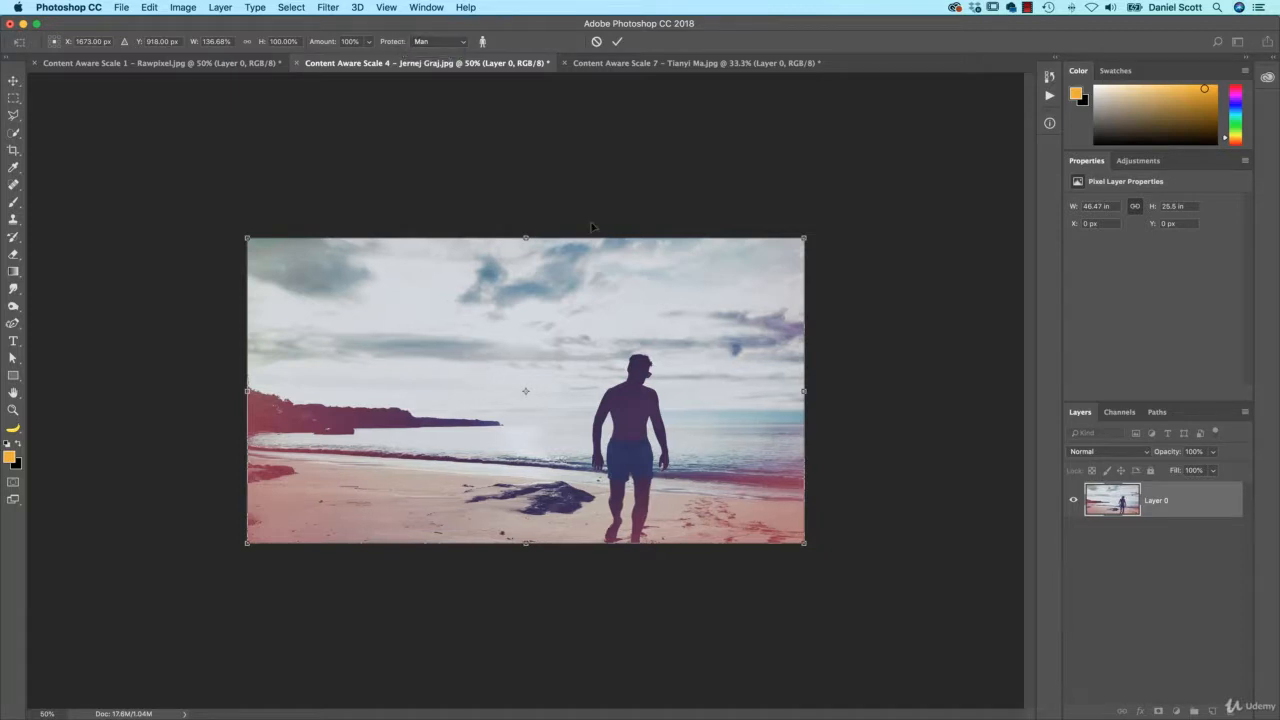
pyautogui.press('Return')
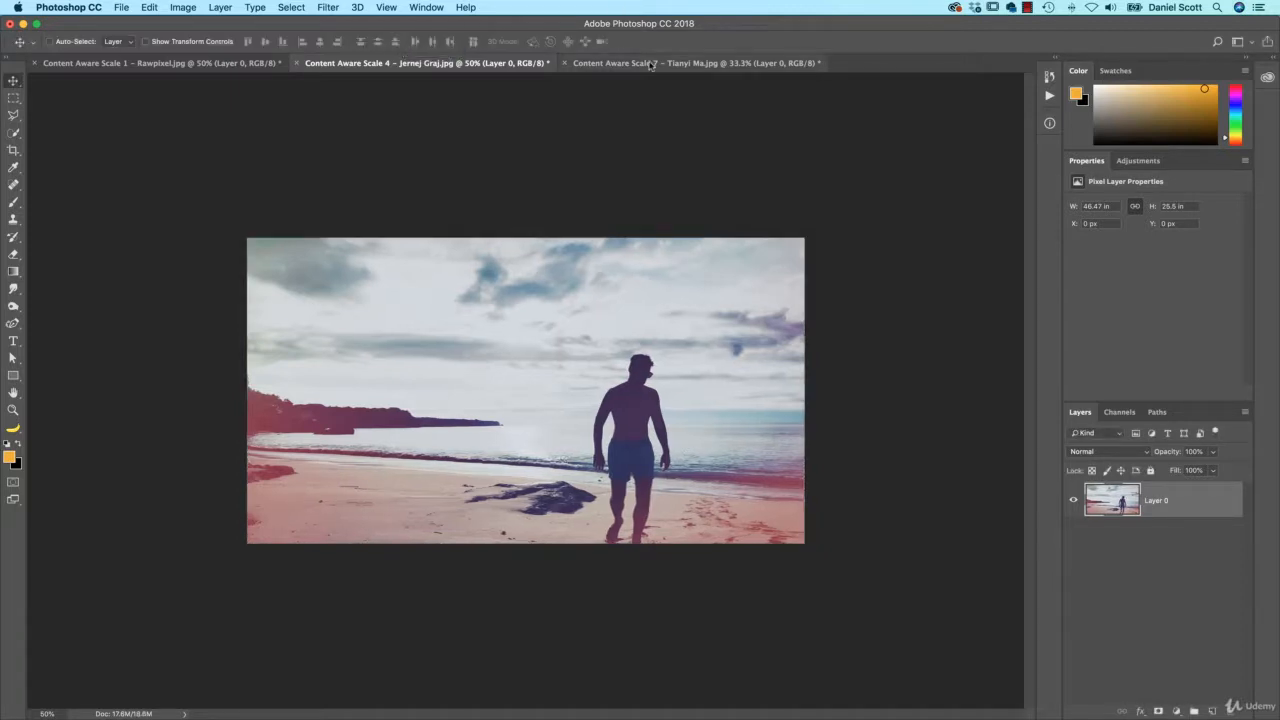
# In Content Aware Scale 7, content-aware stretch the selected sea up to the canvas top, then deselect
pyautogui.click(680, 63)
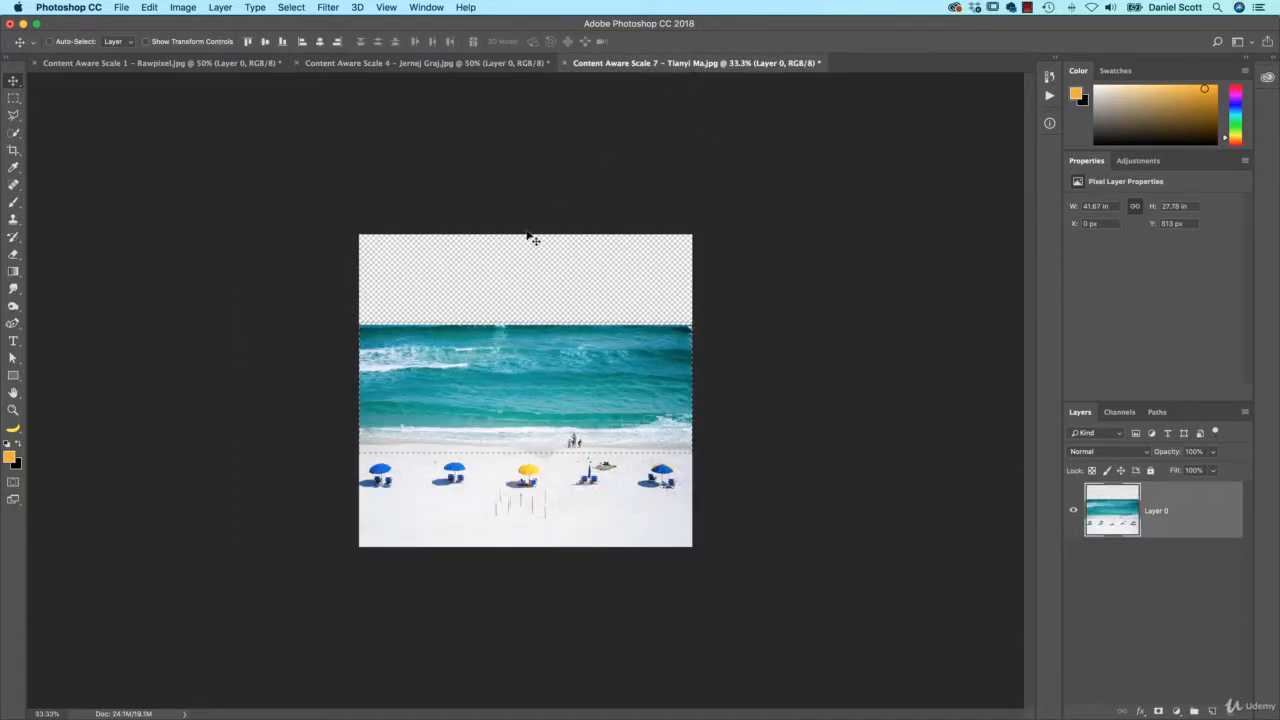
pyautogui.press('super+alt+shift+c')
pyautogui.moveTo(525, 327); pyautogui.dragTo(527, 236)
pyautogui.press('Return')
pyautogui.press('super+d')
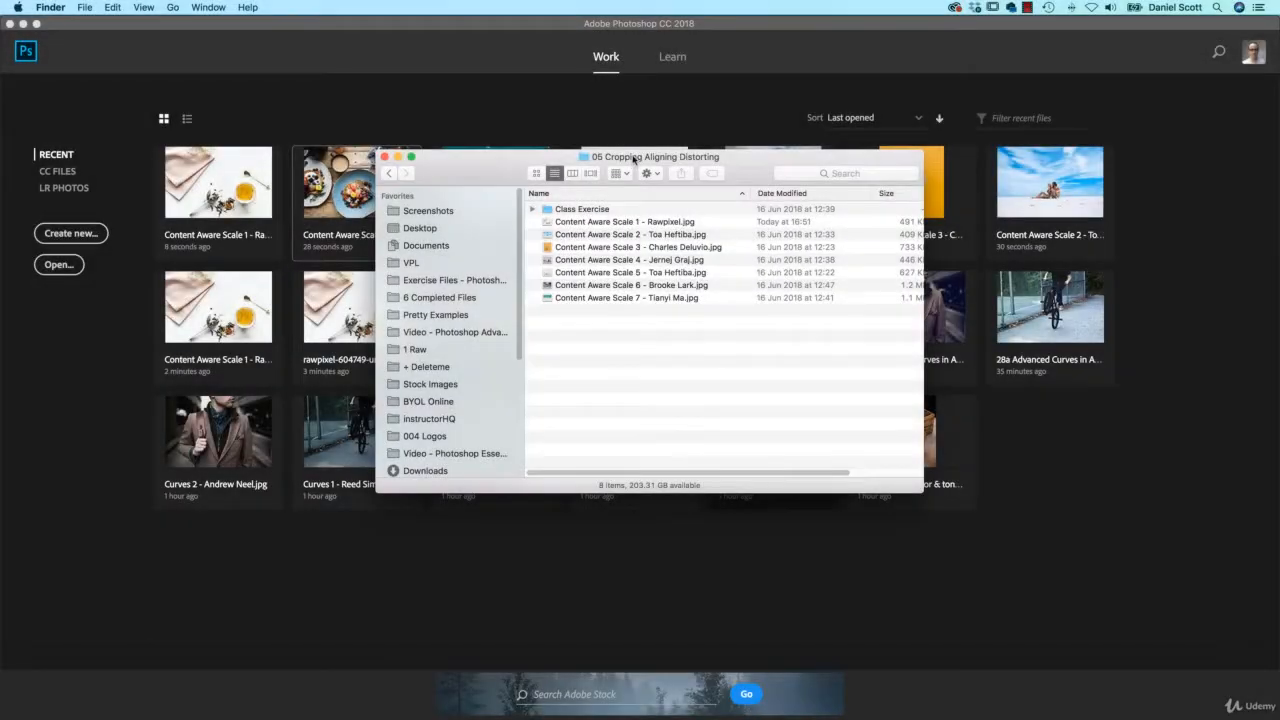
# Select Content Aware Scale photos 1 through 7 in Finder and drop them into Photoshop
pyautogui.keyDown('super'); pyautogui.click(633, 157); pyautogui.keyUp('super')
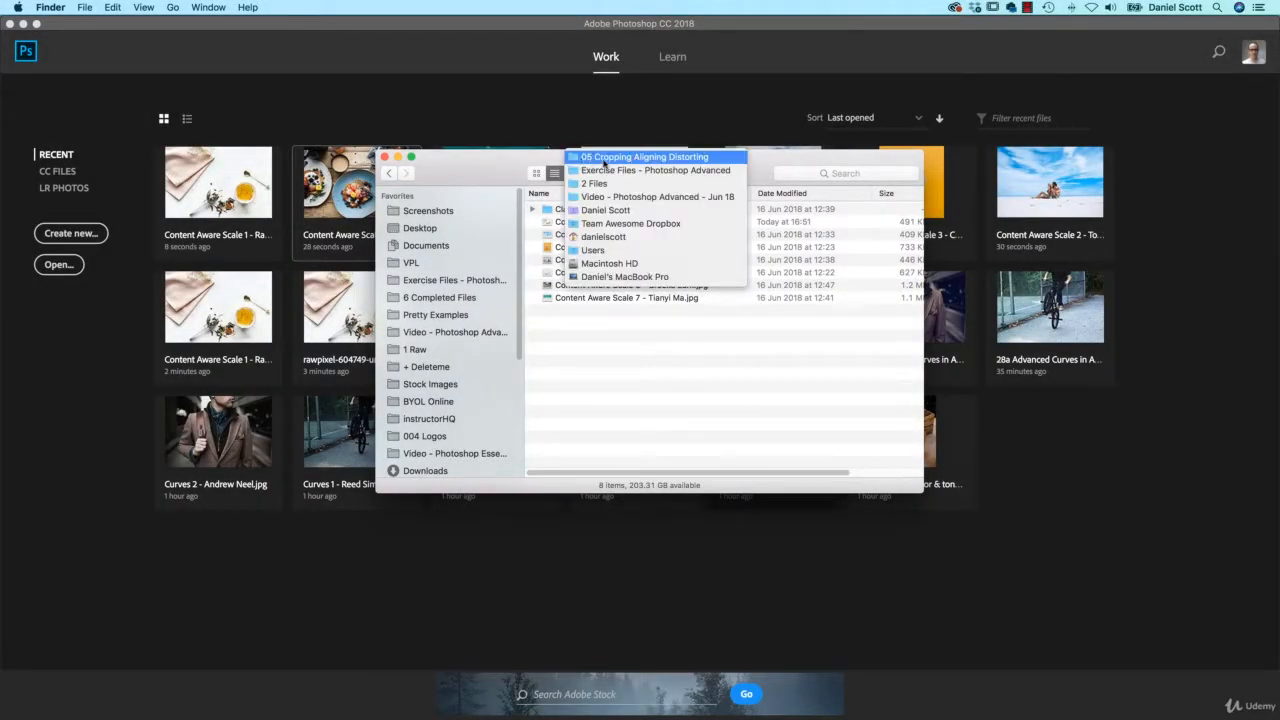
pyautogui.click(600, 357)
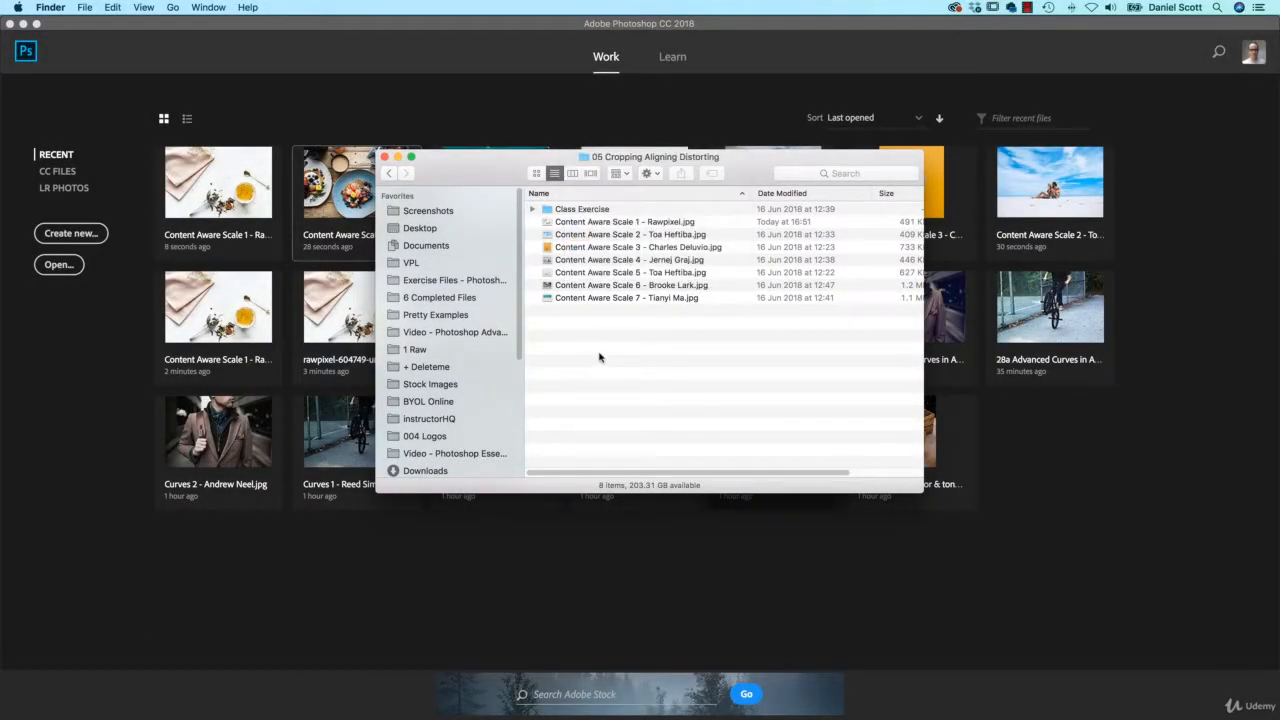
pyautogui.click(572, 224)
pyautogui.keyDown('shift'); pyautogui.click(587, 298); pyautogui.keyUp('shift')
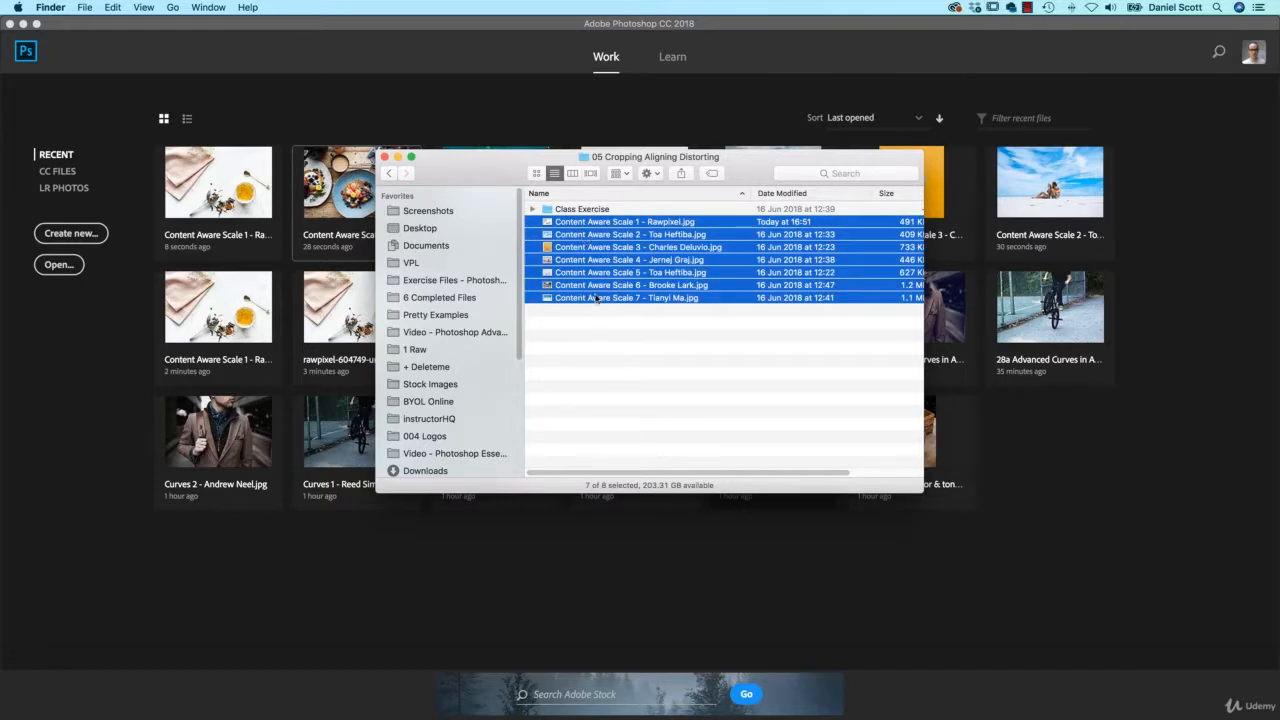
pyautogui.moveTo(614, 229); pyautogui.dragTo(1073, 500)
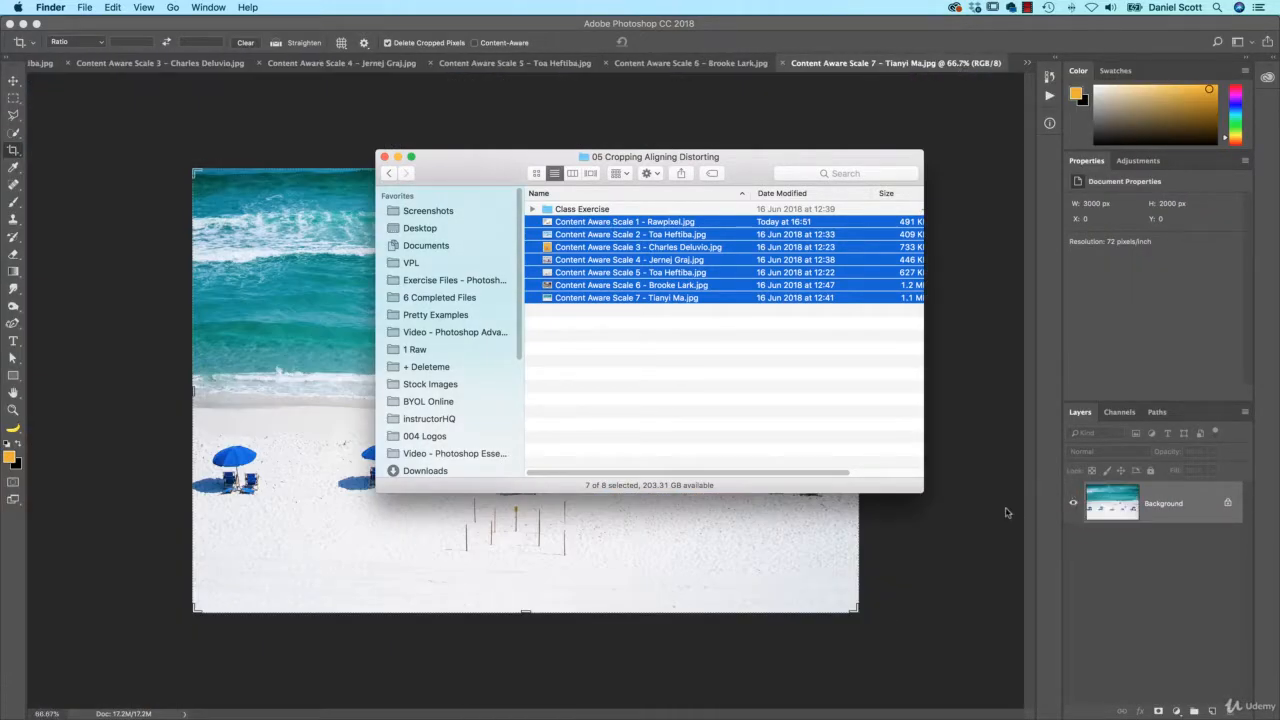
pyautogui.click(1006, 513)
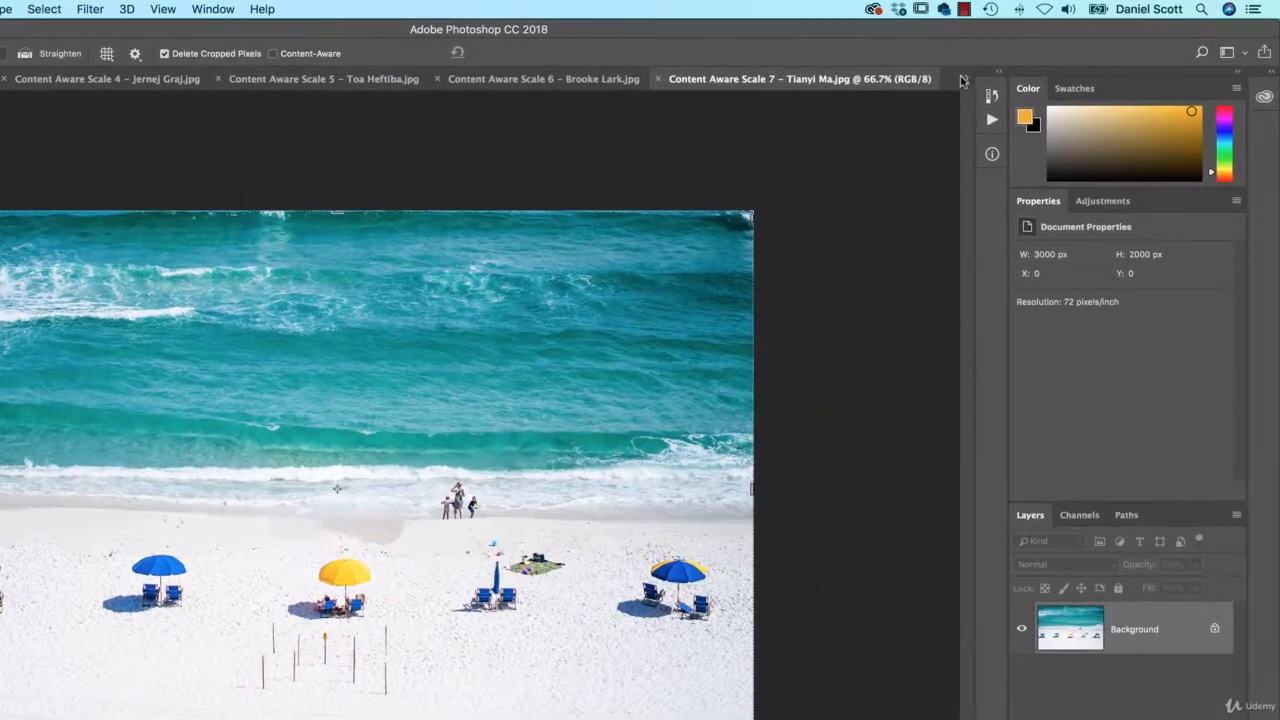
# Switch to the Content Aware Scale 1 tea-cup photo, preview a wider crop, then cancel it
pyautogui.click(1027, 63)
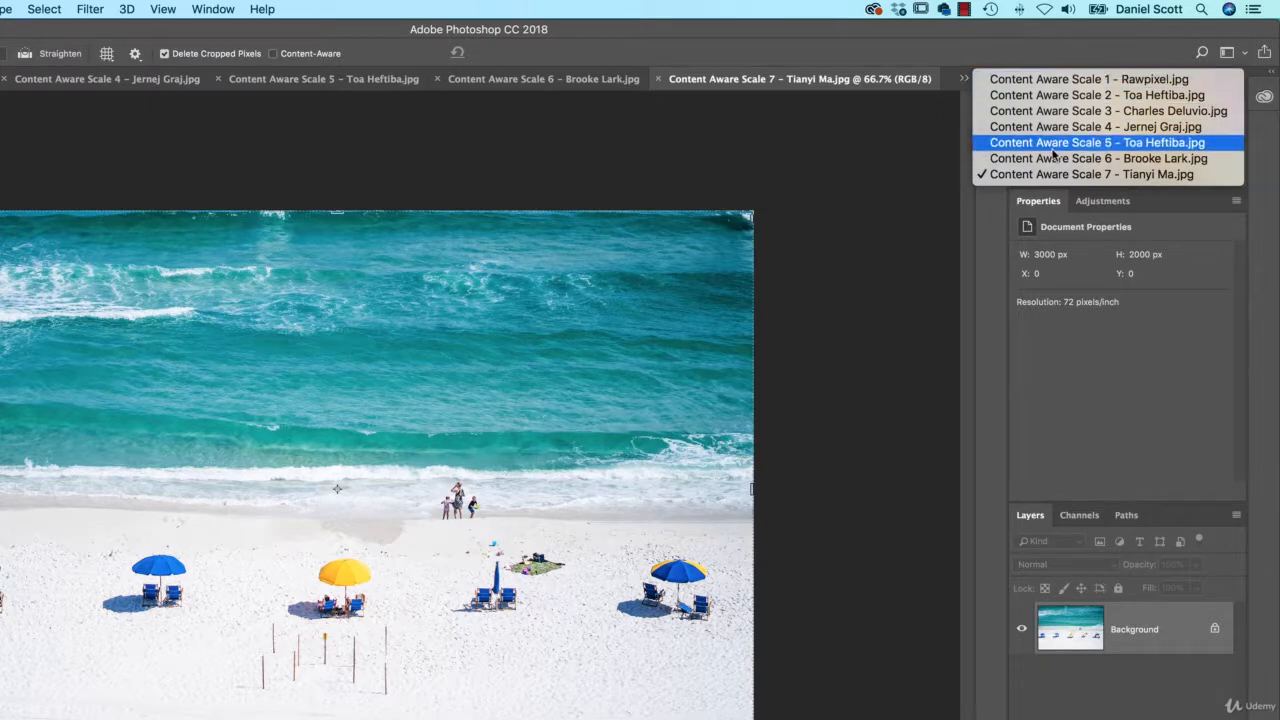
pyautogui.click(1060, 79)
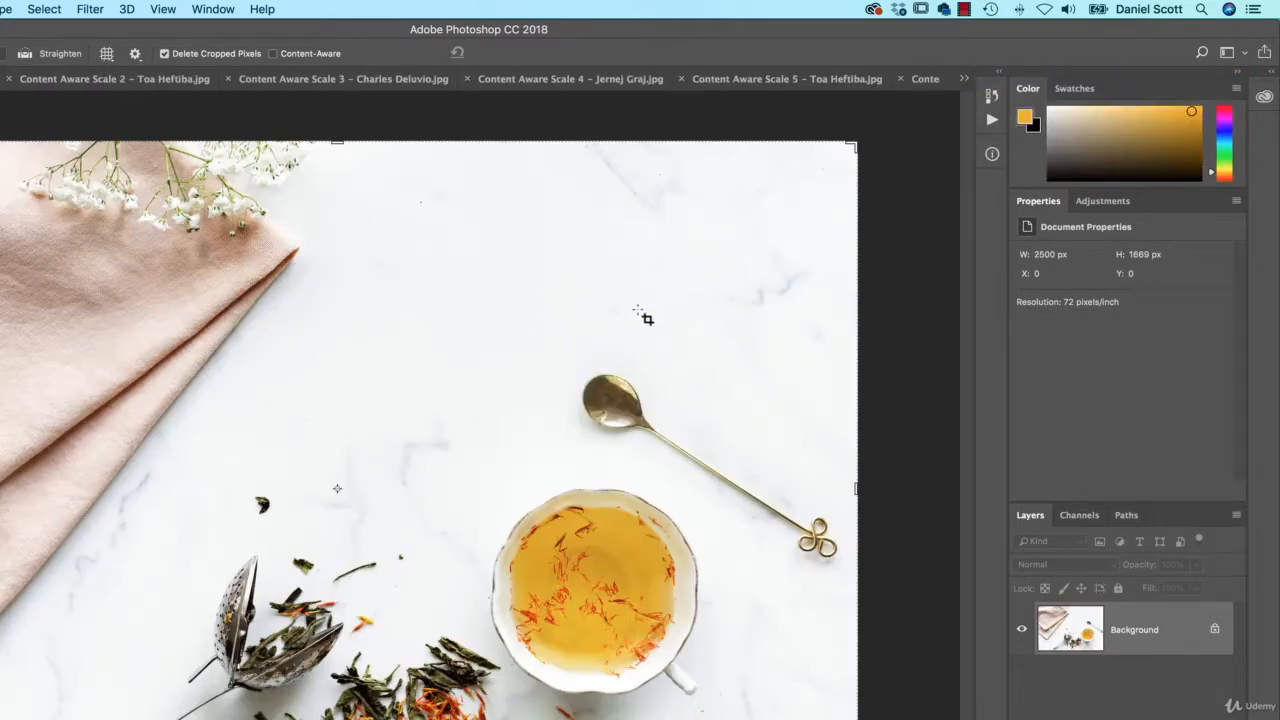
pyautogui.press('super+minus')
pyautogui.press('super+minus')
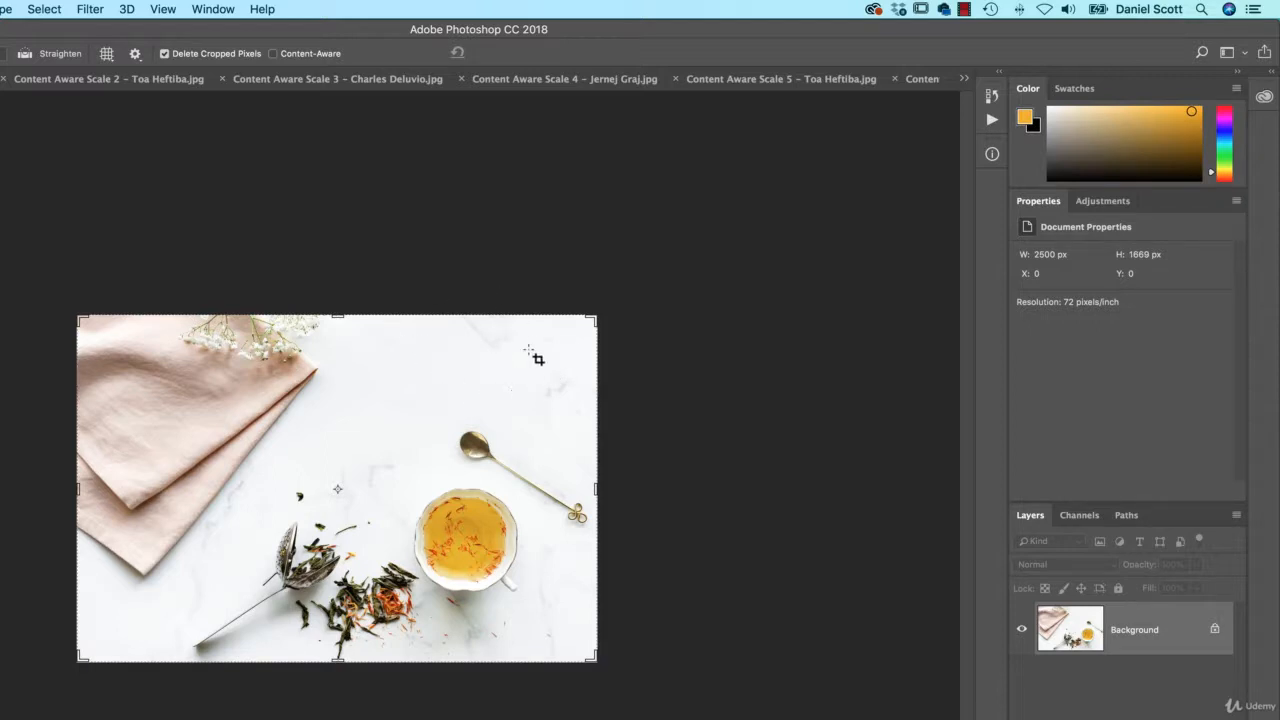
pyautogui.moveTo(597, 488); pyautogui.dragTo(655, 488)
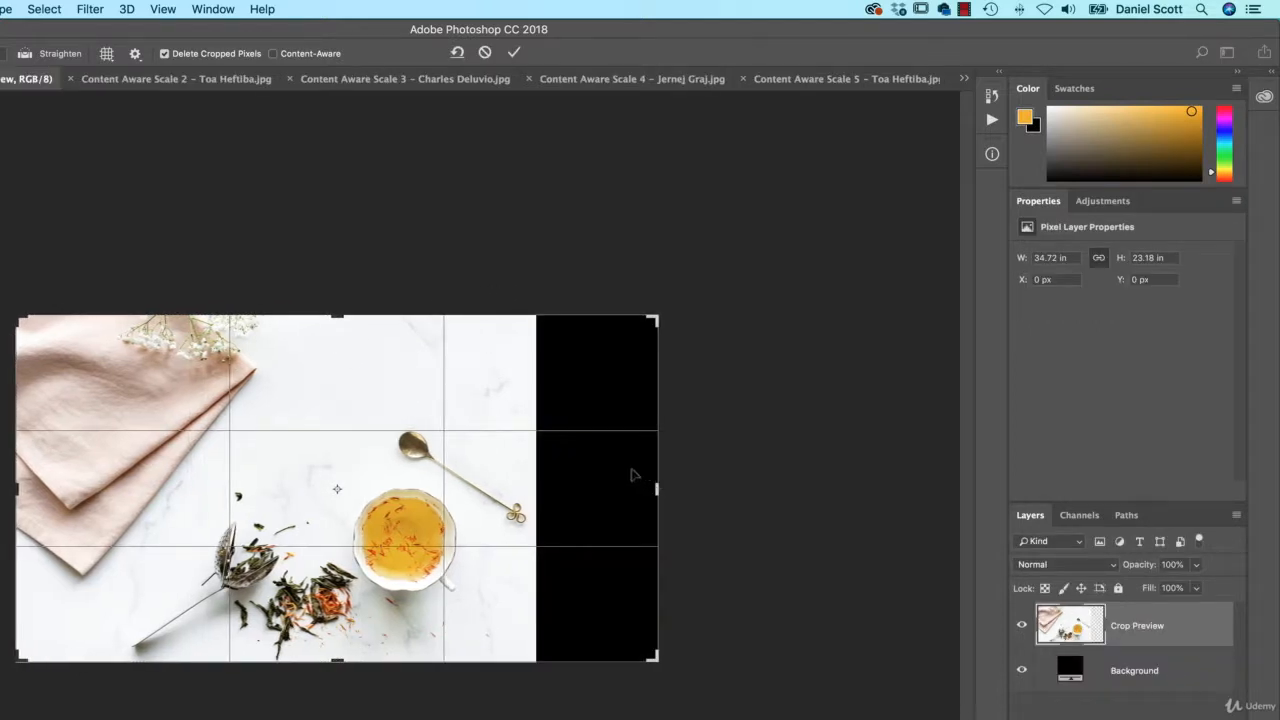
pyautogui.press('Escape')
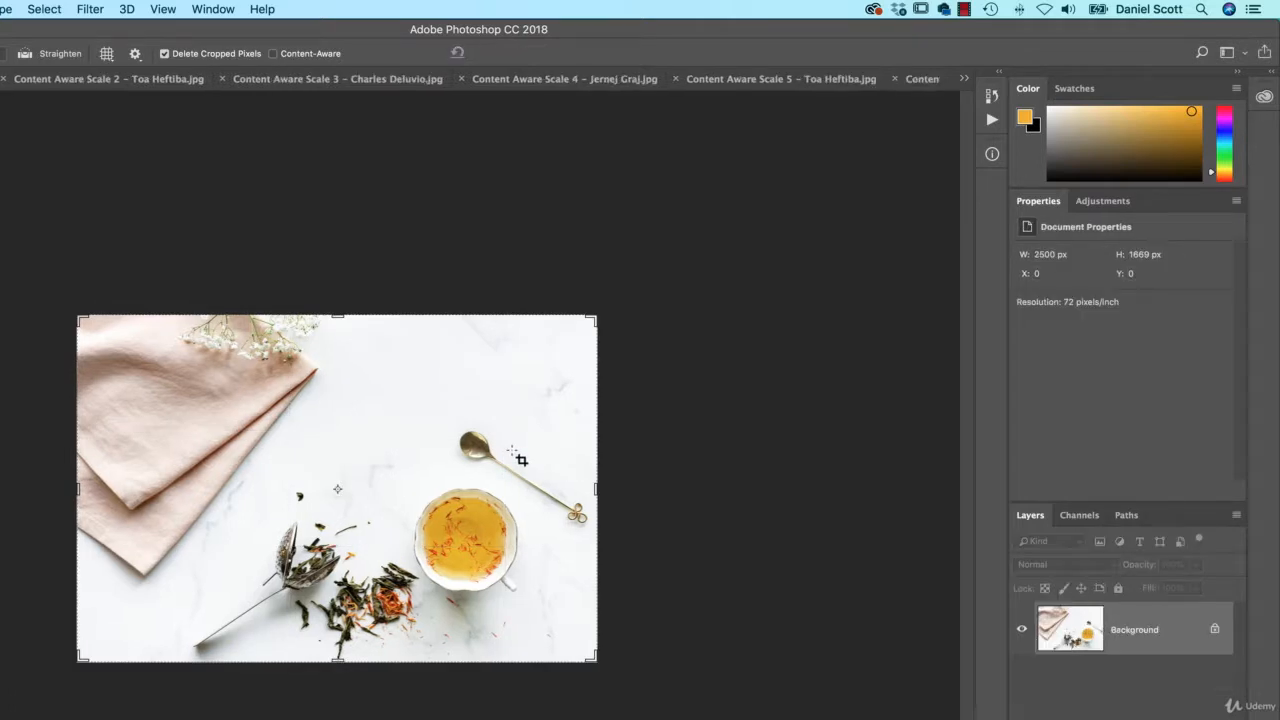
# Convert the tea-cup photo's locked Background into an editable layer named Layer 0
pyautogui.press('v')
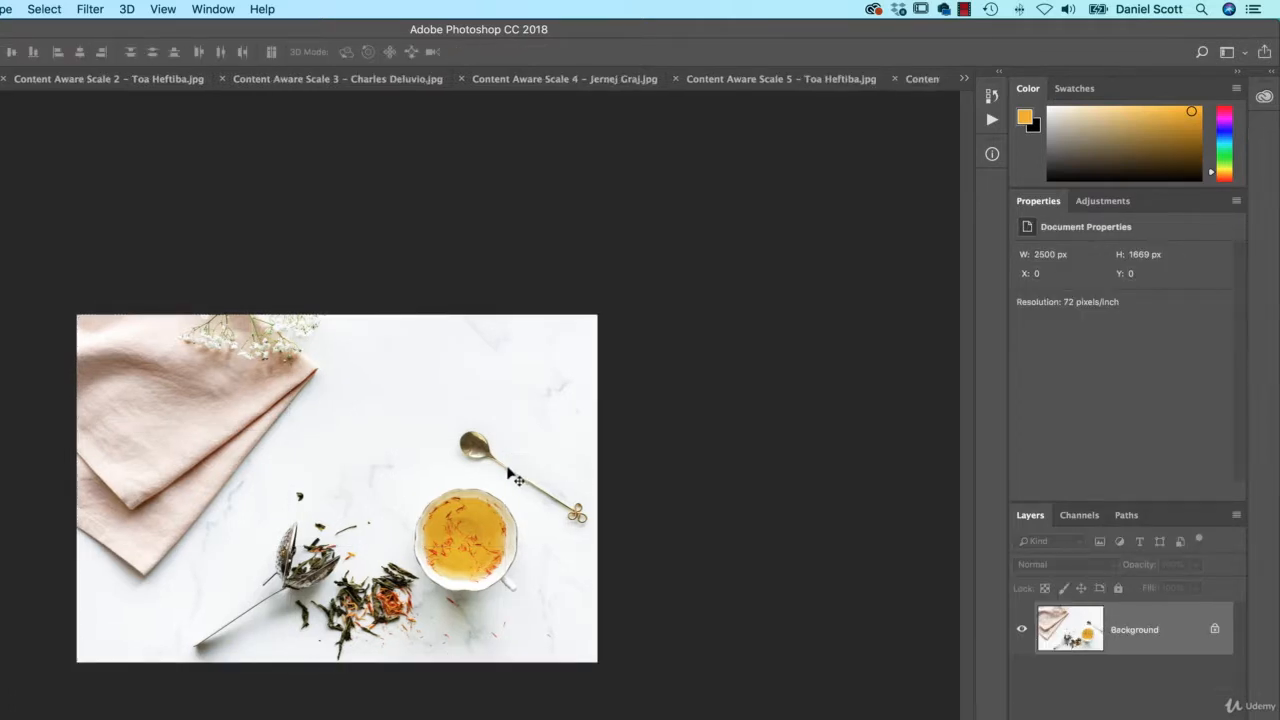
pyautogui.doubleClick(1136, 637)
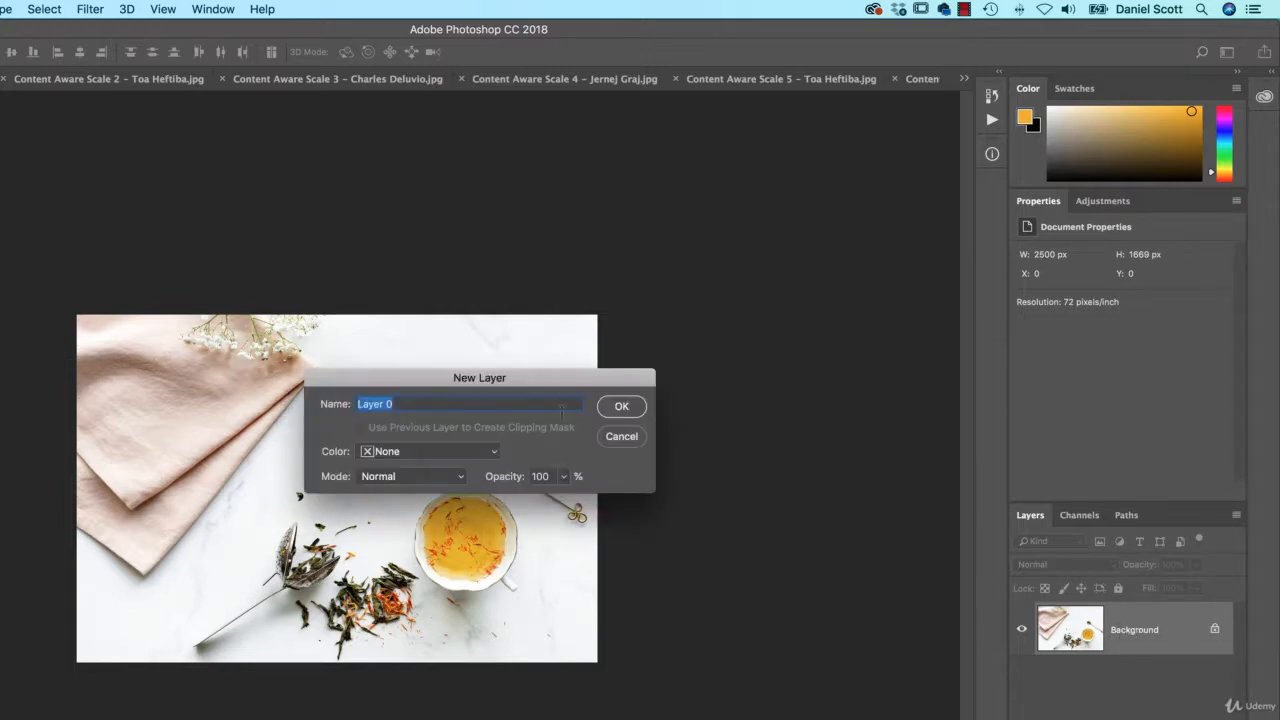
pyautogui.click(621, 407)
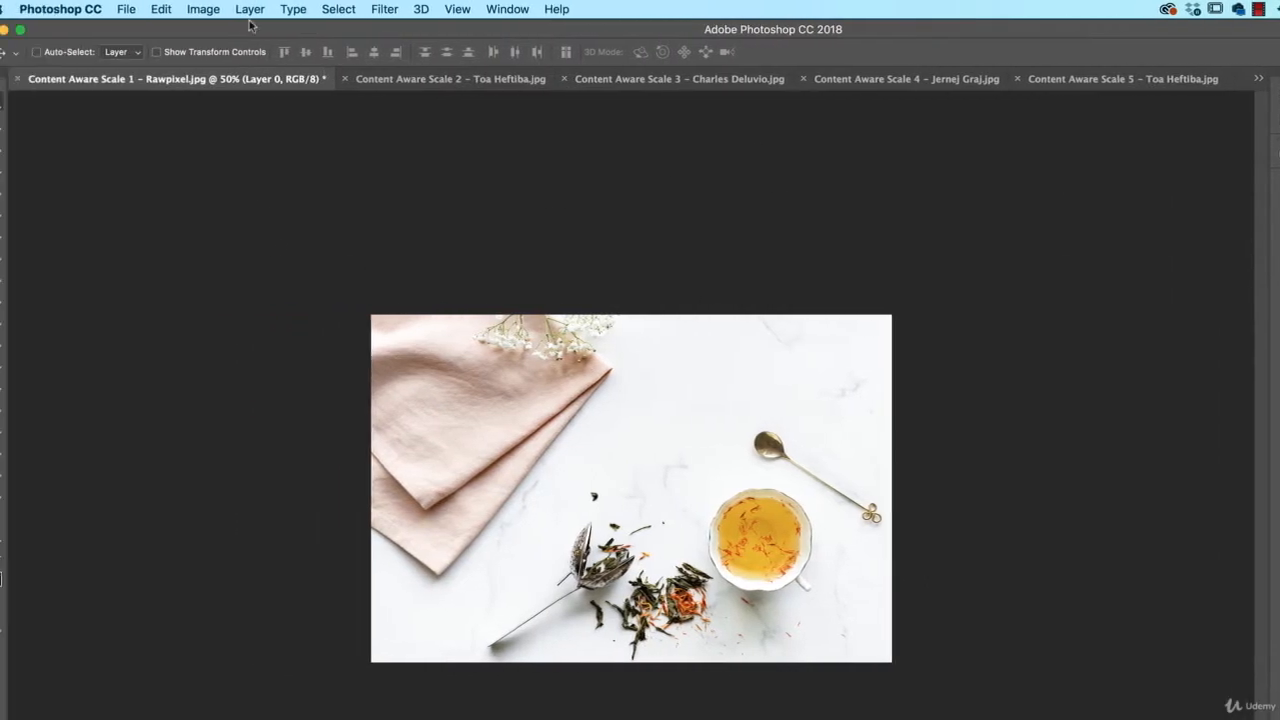
pyautogui.click(228, 9)
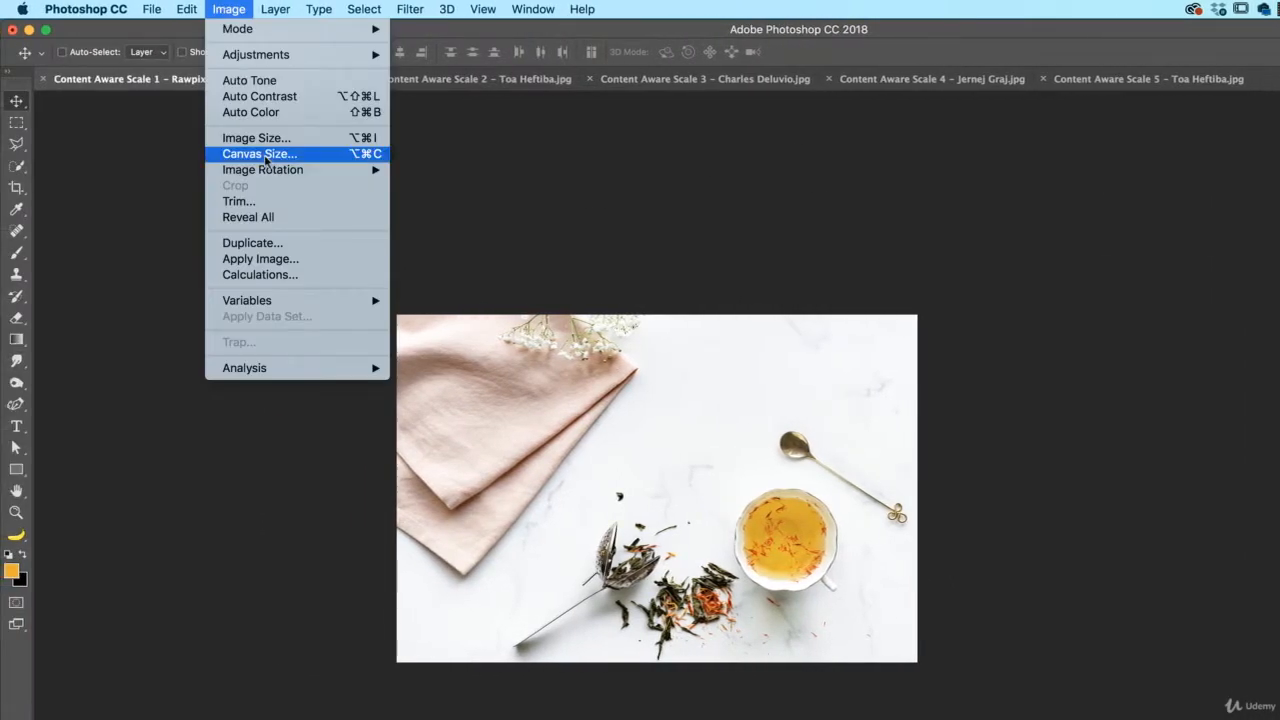
pyautogui.click(236, 12)
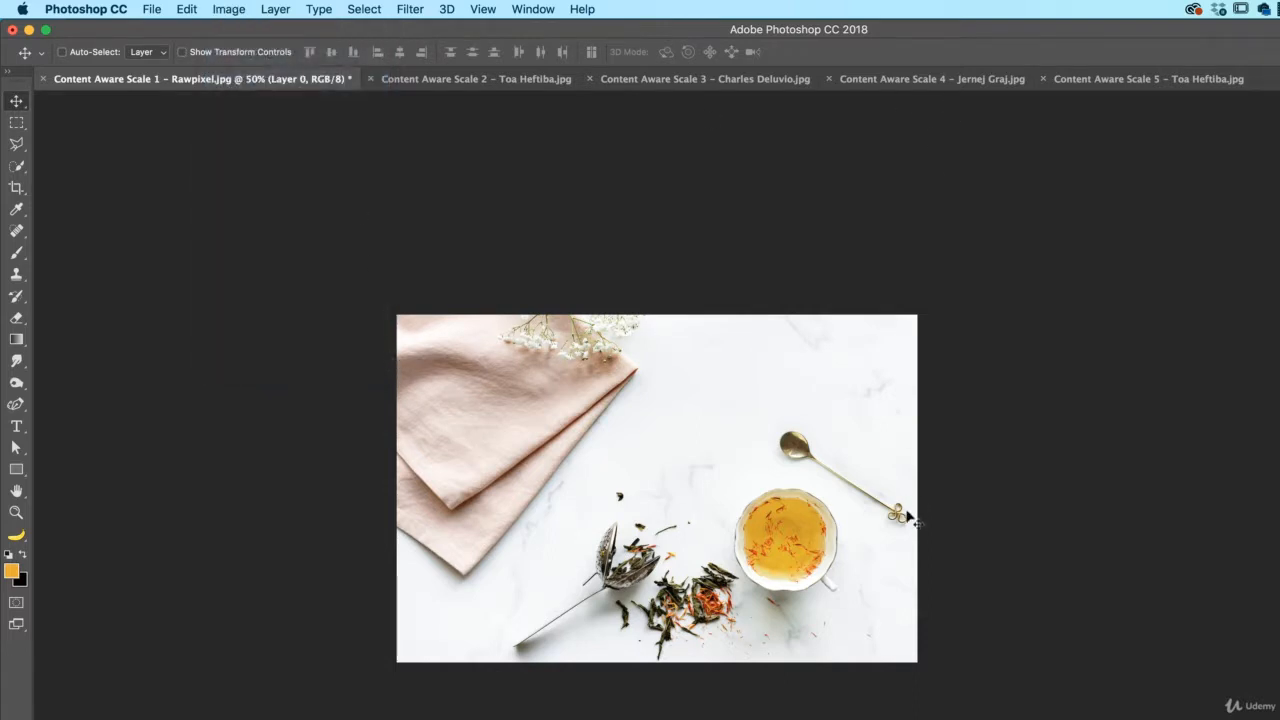
# Crop outward to extend the tea-cup canvas upward to about 2456 px high
pyautogui.click(16, 187)
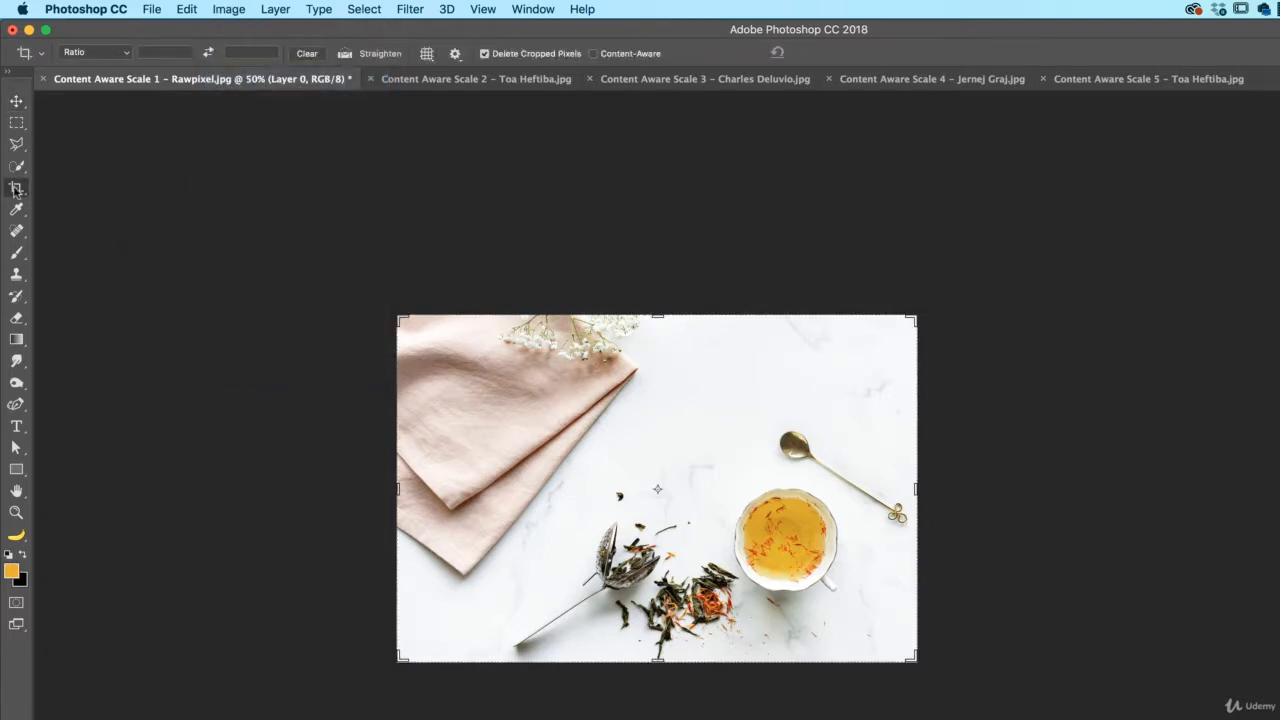
pyautogui.moveTo(658, 315); pyautogui.dragTo(657, 229)
pyautogui.press('Return')
pyautogui.press('v')
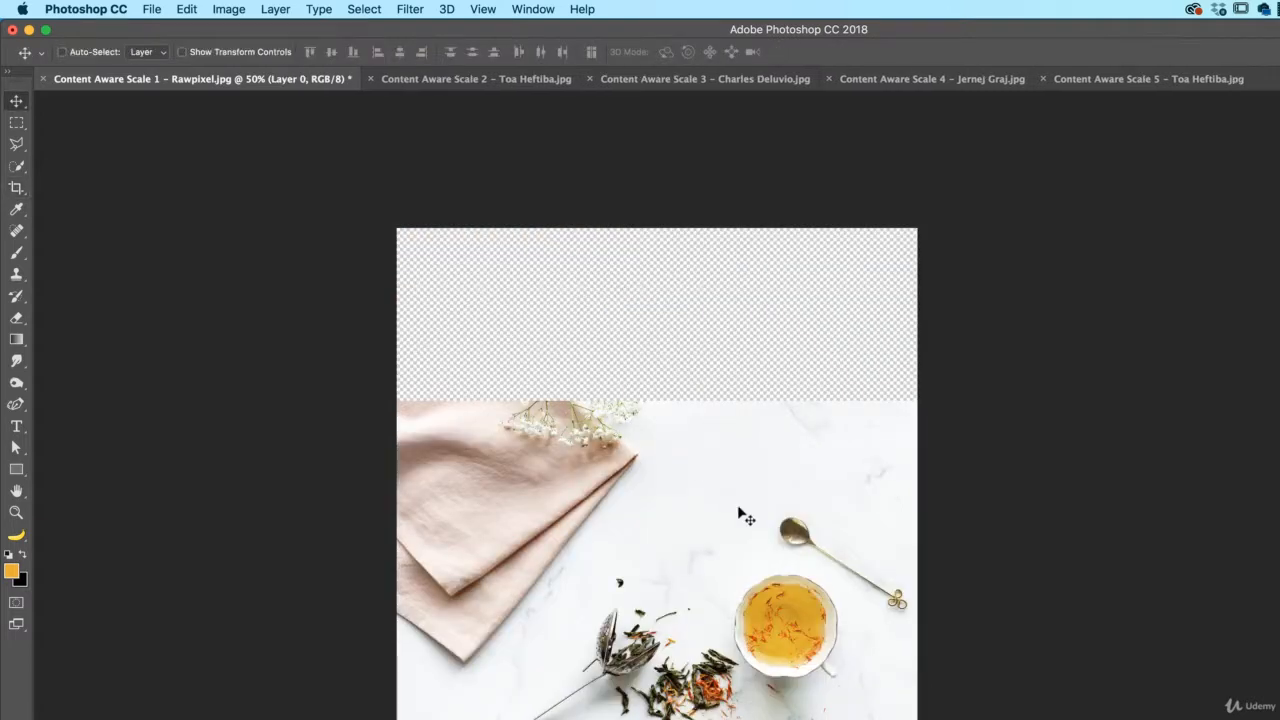
pyautogui.click(188, 9)
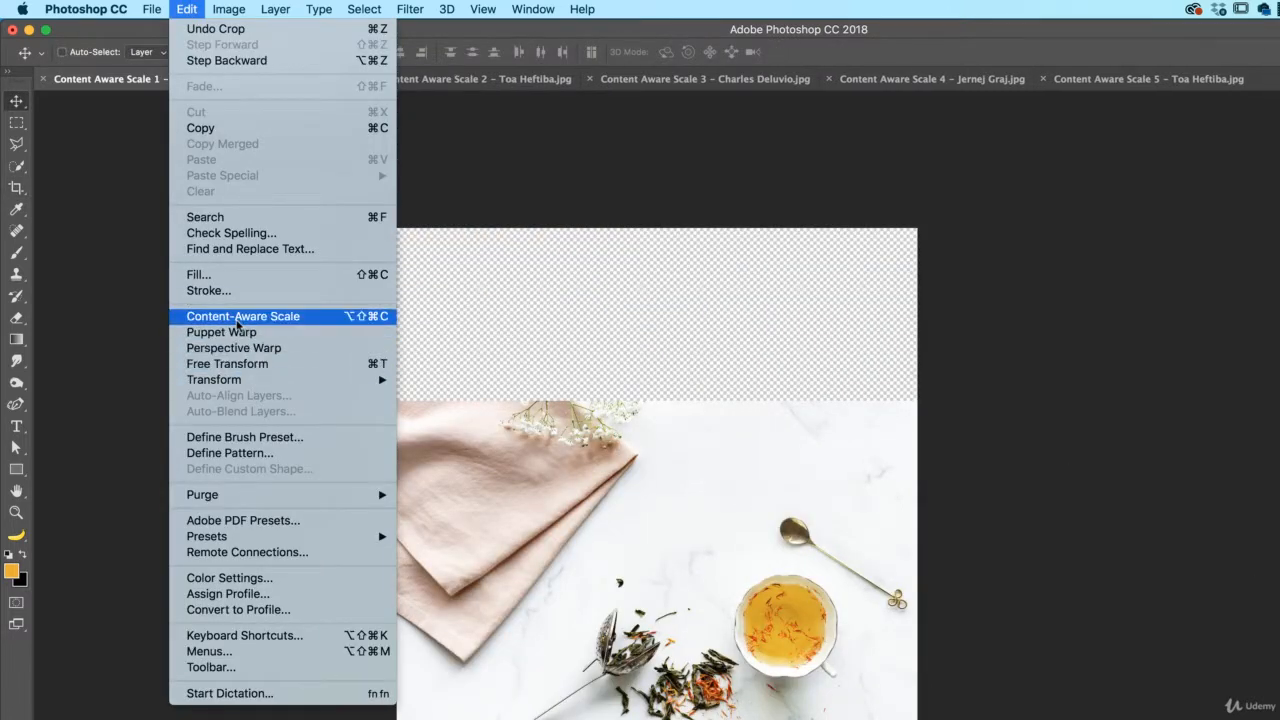
# Content-aware stretch the tea-cup photo upward to about 149.73% height, filling the empty top strip
pyautogui.click(237, 318)
pyautogui.press('Escape')
pyautogui.hotkey('ctrl', 't')
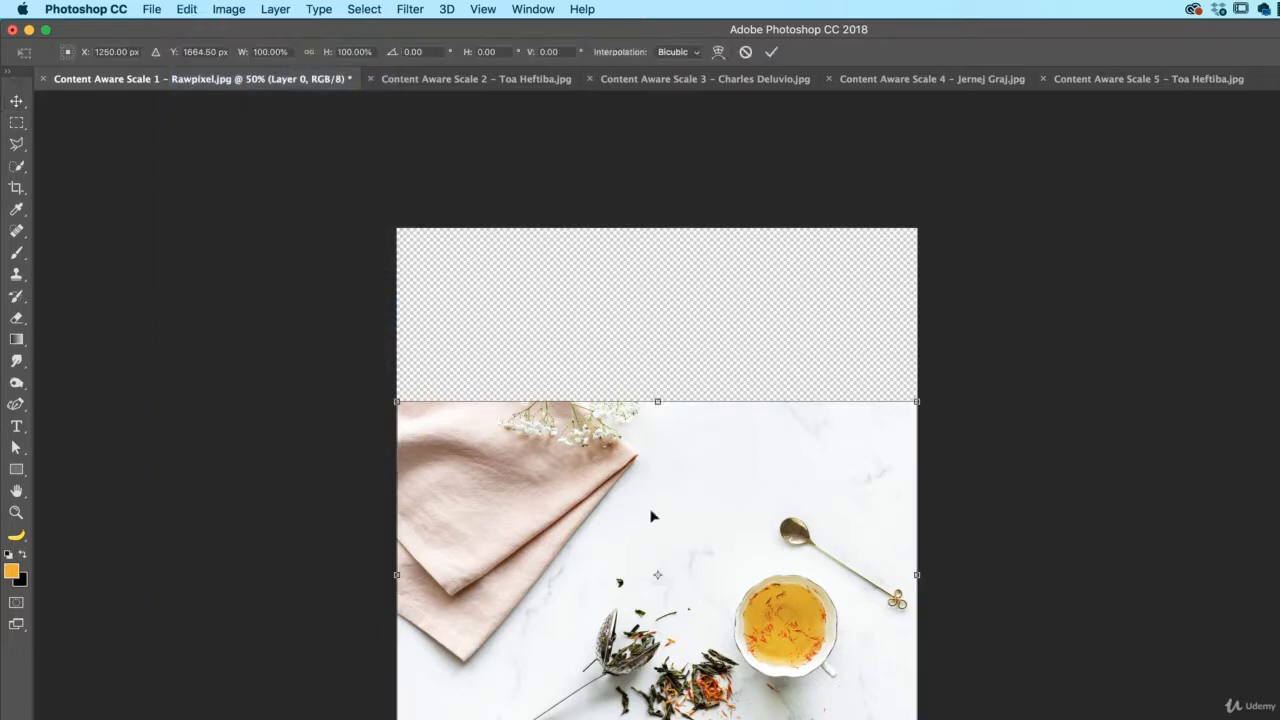
pyautogui.moveTo(657, 401); pyautogui.dragTo(658, 258)
pyautogui.press('Escape')
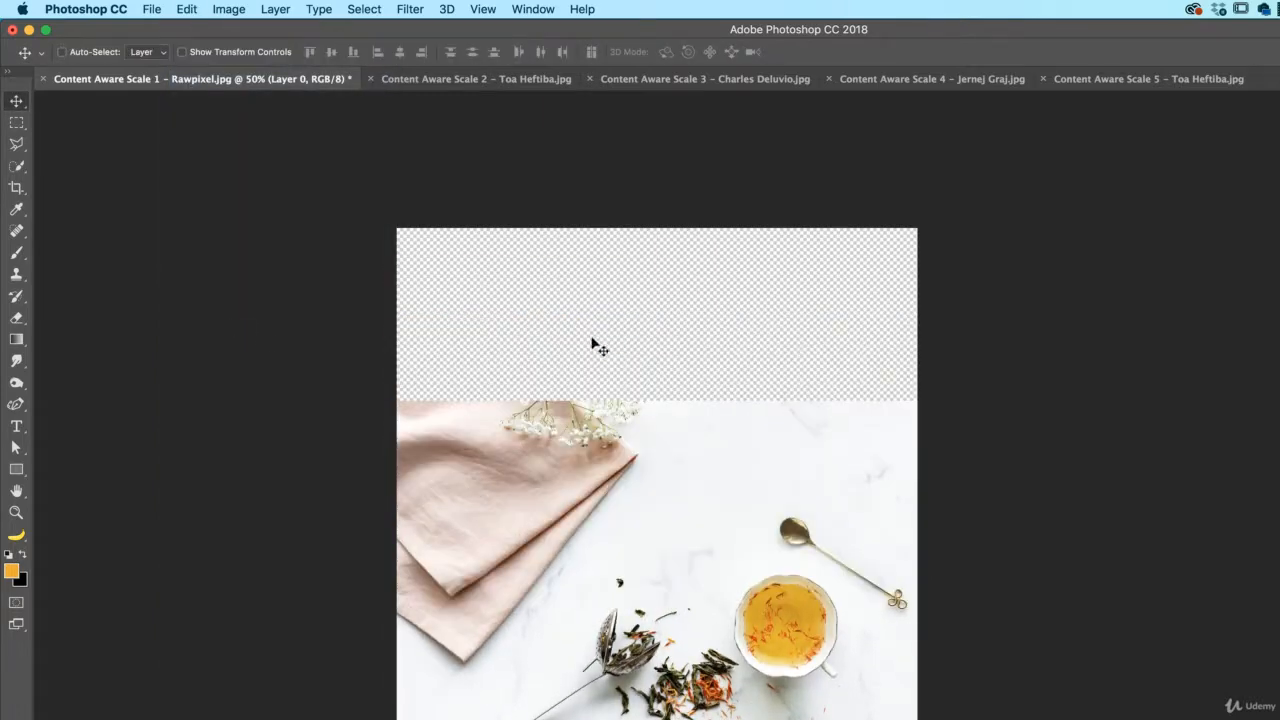
pyautogui.click(187, 9)
pyautogui.click(240, 316)
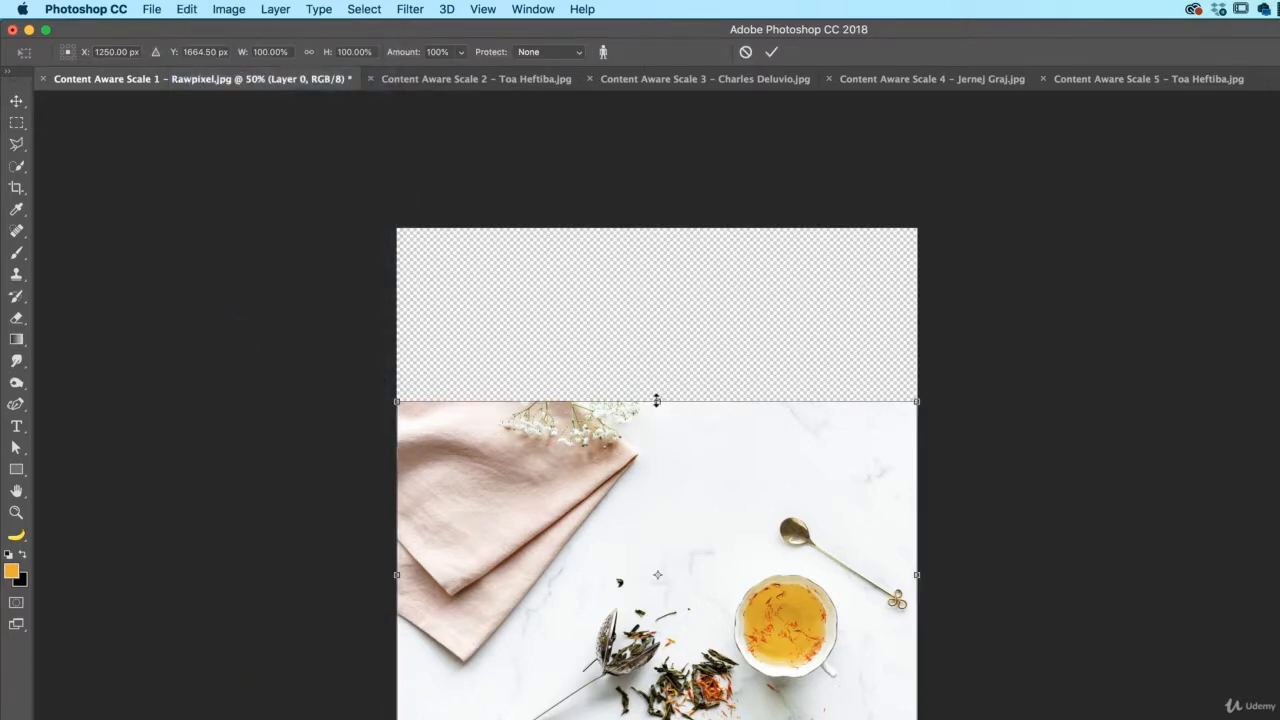
pyautogui.moveTo(656, 400); pyautogui.dragTo(640, 230)
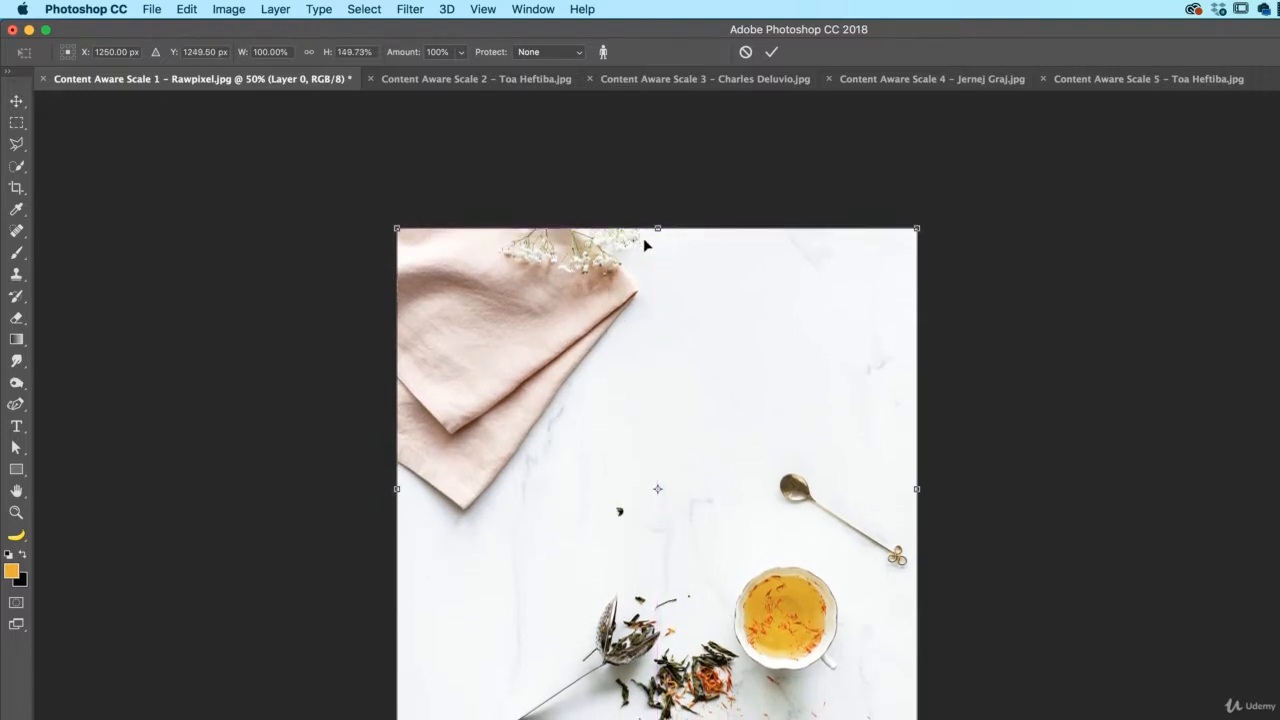
pyautogui.press('Return')
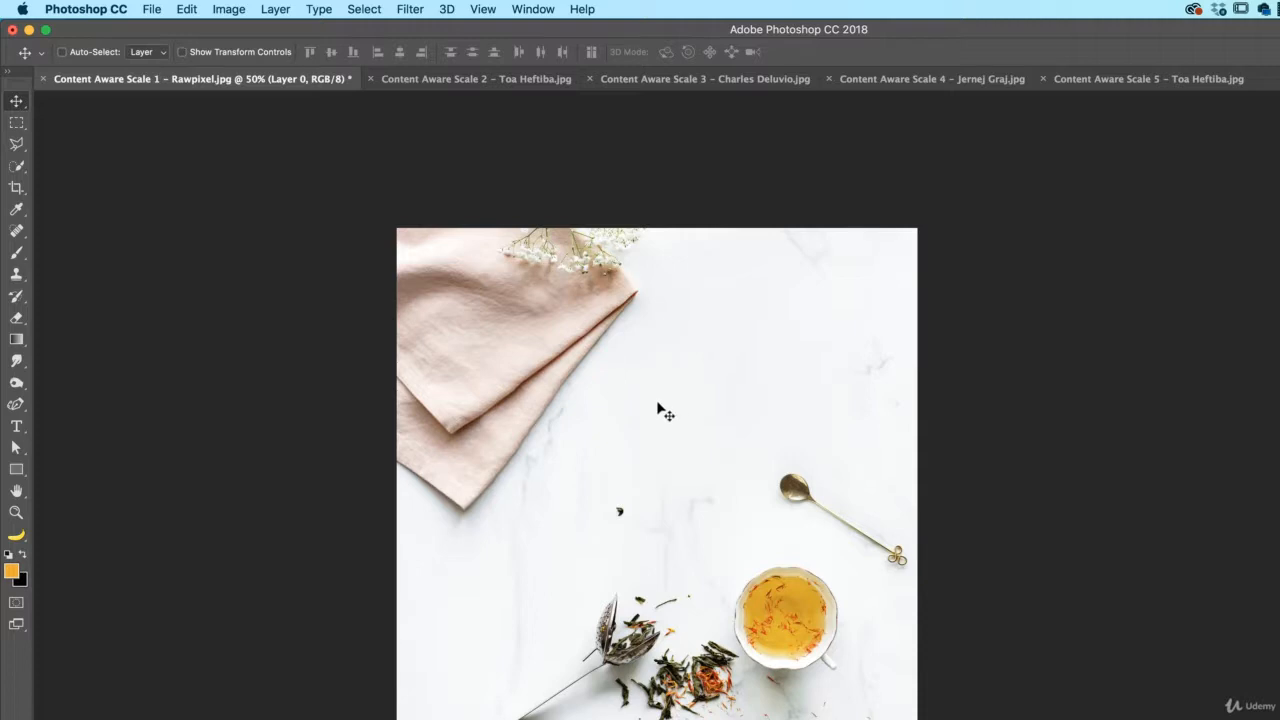
# Switch to the Content Aware Scale 2 couple photo and convert its Background into Layer 0
pyautogui.click(481, 94)
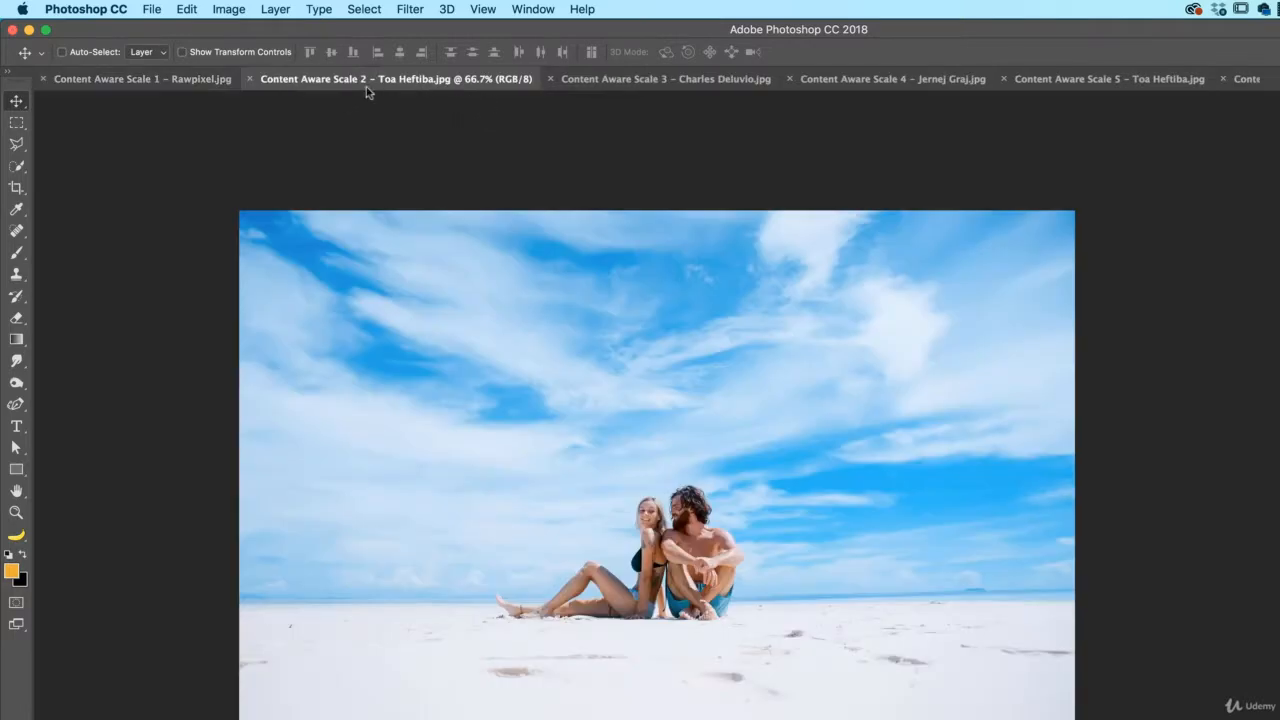
pyautogui.press('super+minus')
pyautogui.press('super+minus')
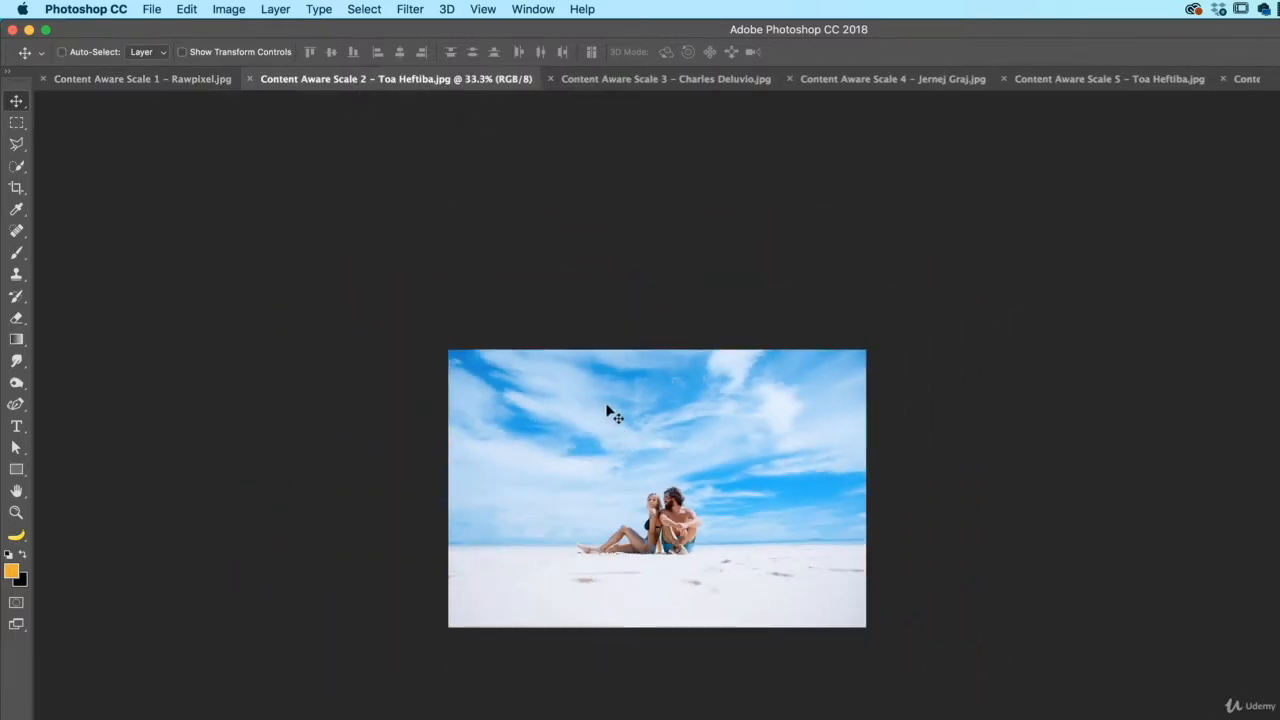
pyautogui.press('alt+shift+super+c')
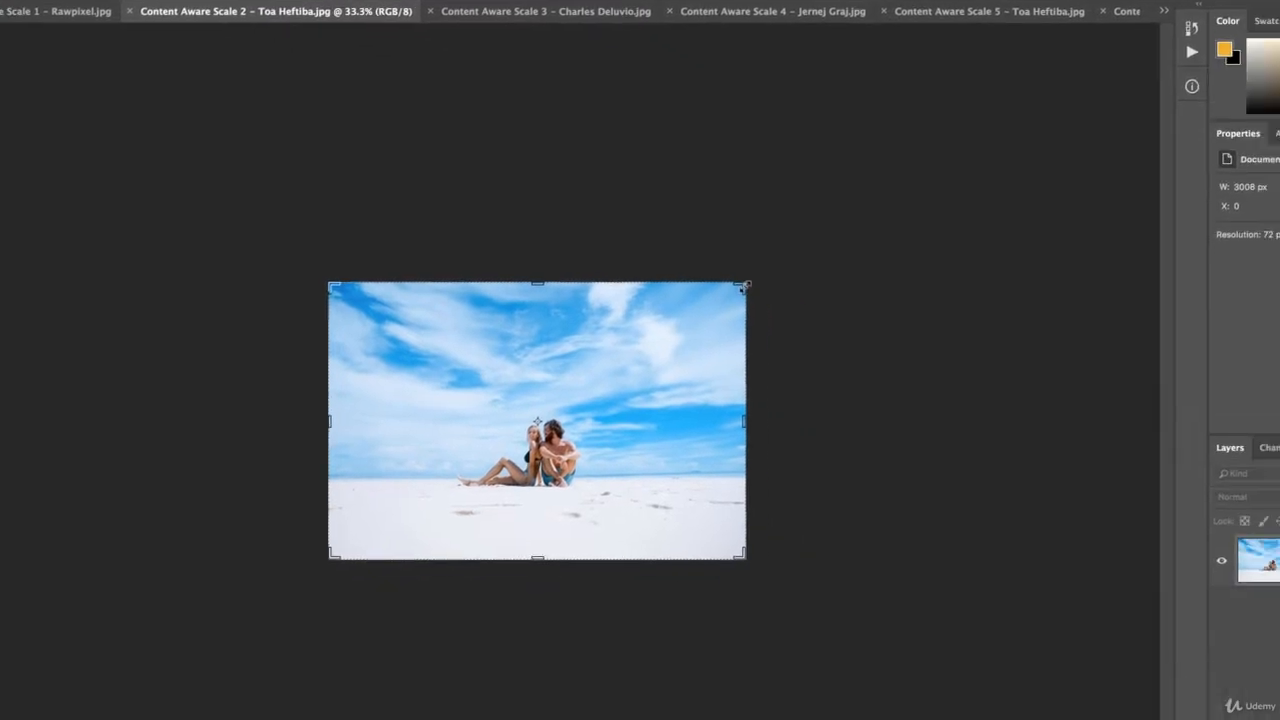
pyautogui.press('Escape')
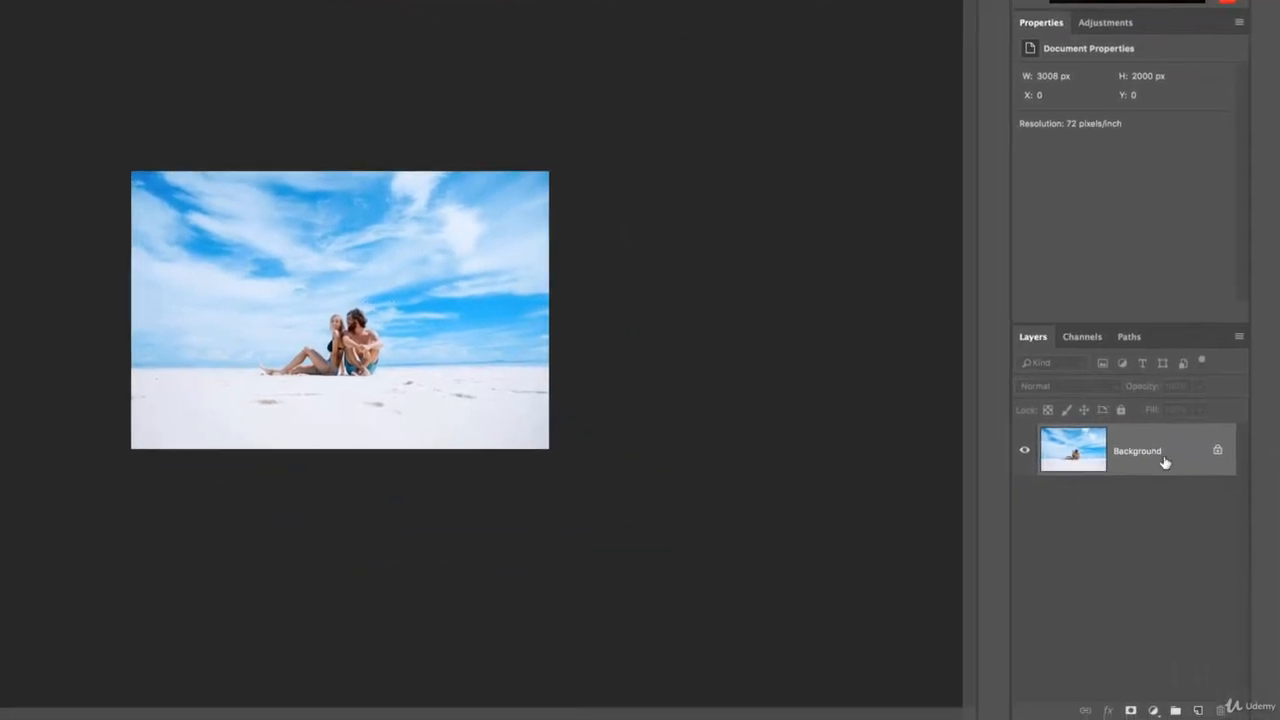
pyautogui.doubleClick(1145, 452)
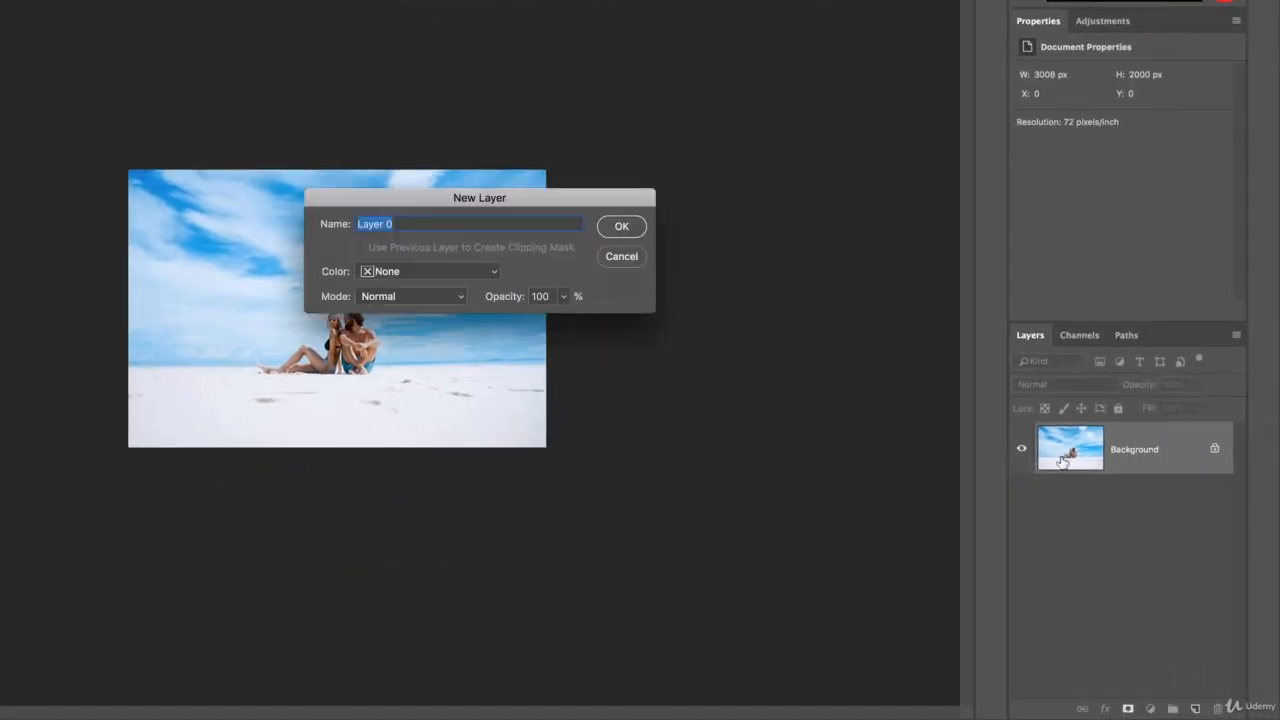
pyautogui.press('Return')
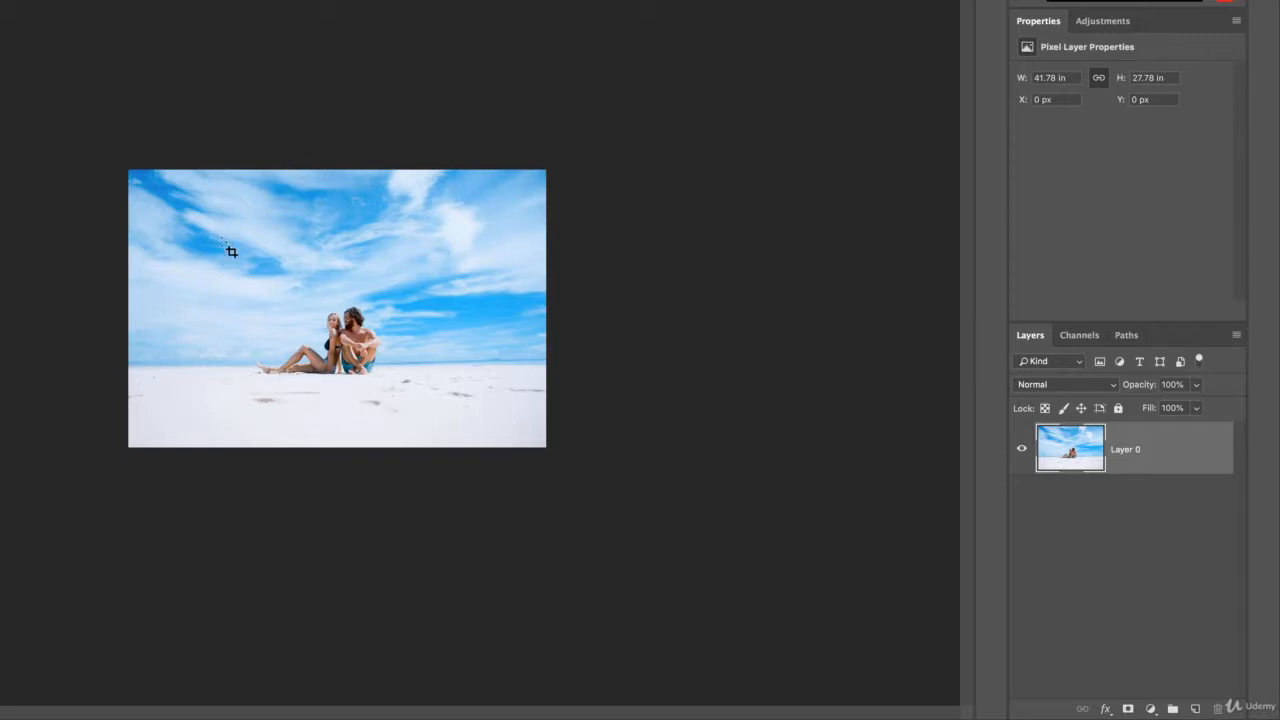
# Crop outward to enlarge the beach photo's canvas on every side
pyautogui.click(329, 295)
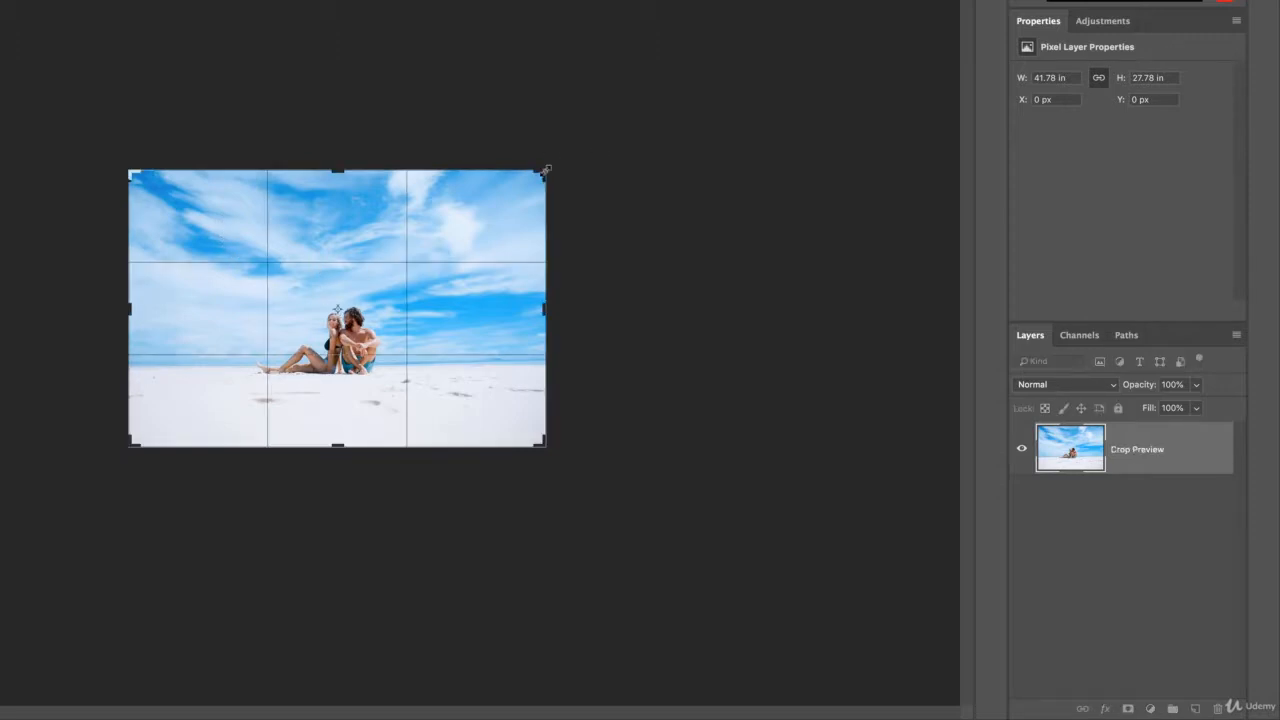
pyautogui.moveTo(545, 170); pyautogui.dragTo(600, 116)
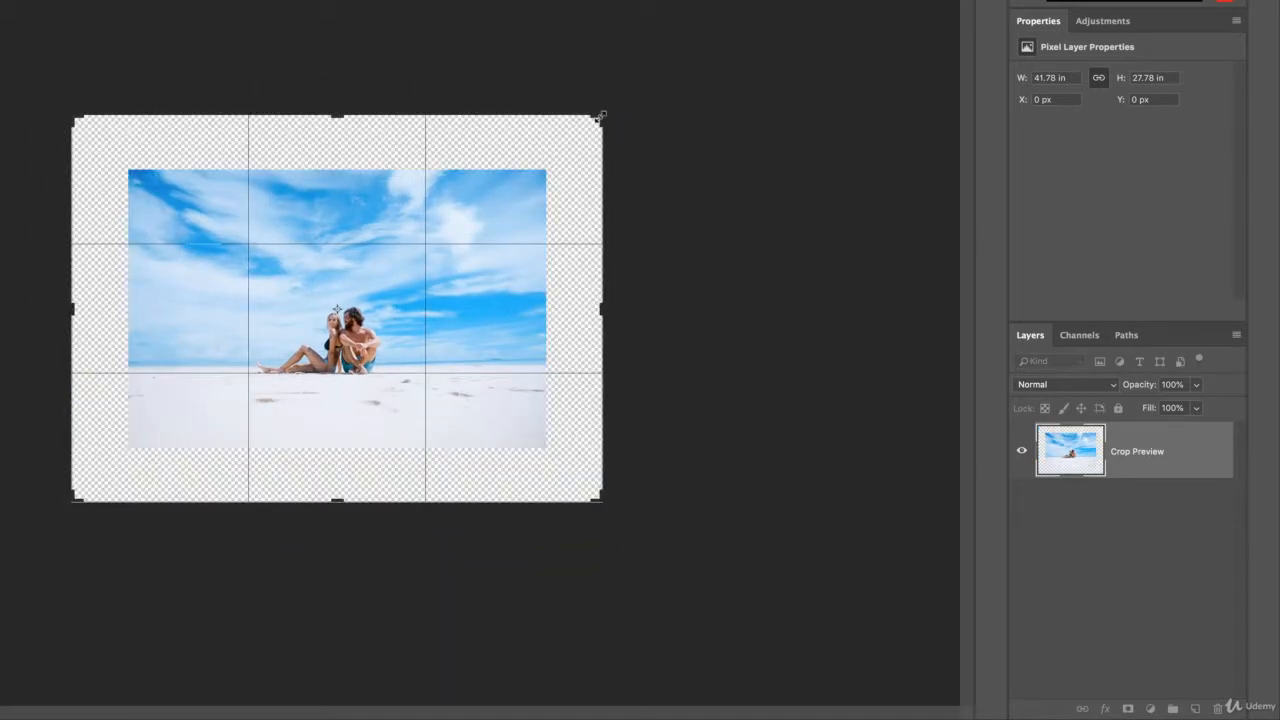
pyautogui.press('Return')
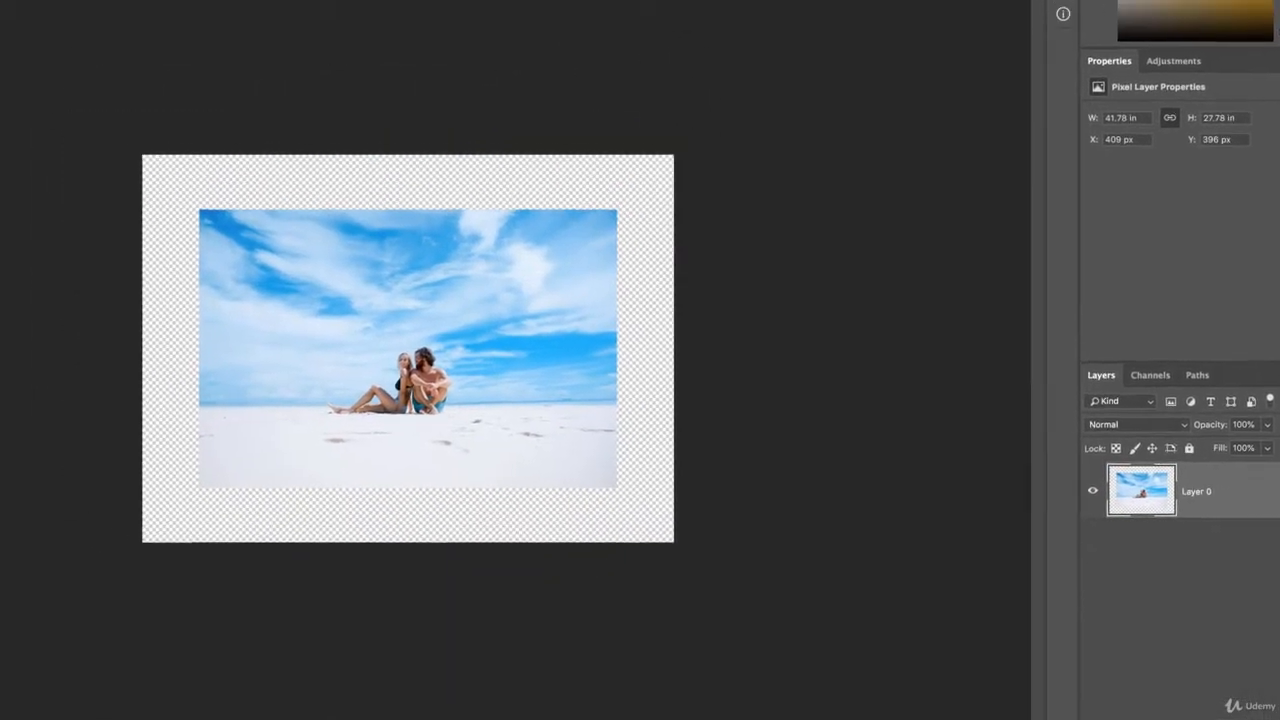
pyautogui.click(187, 9)
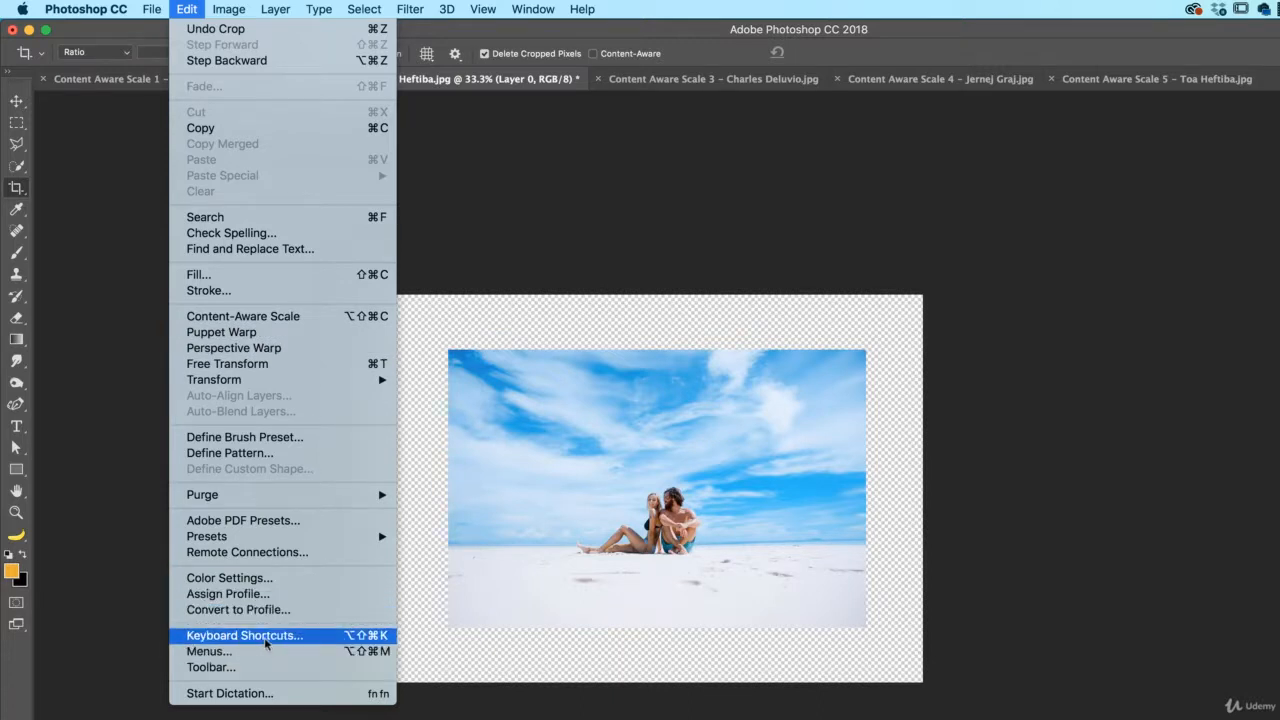
# Content-aware stretch the beach photo out to the canvas's top-right and bottom-left corners
pyautogui.click(242, 316)
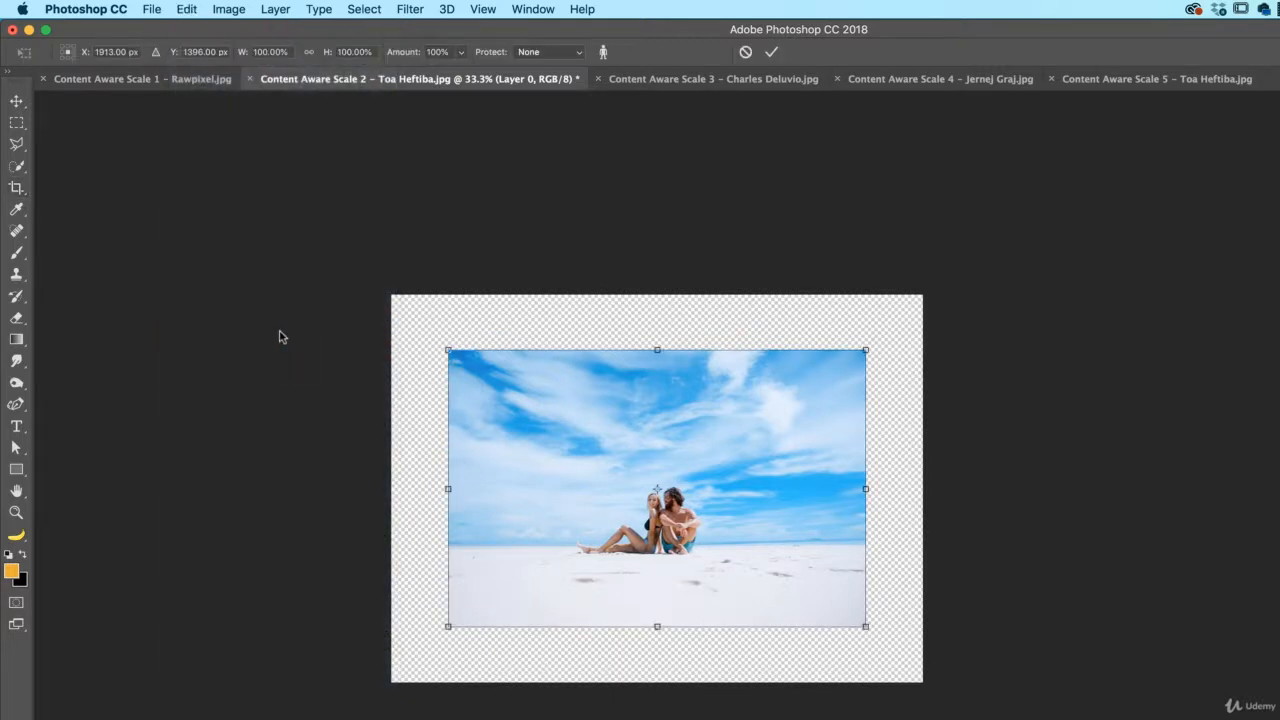
pyautogui.click(187, 10)
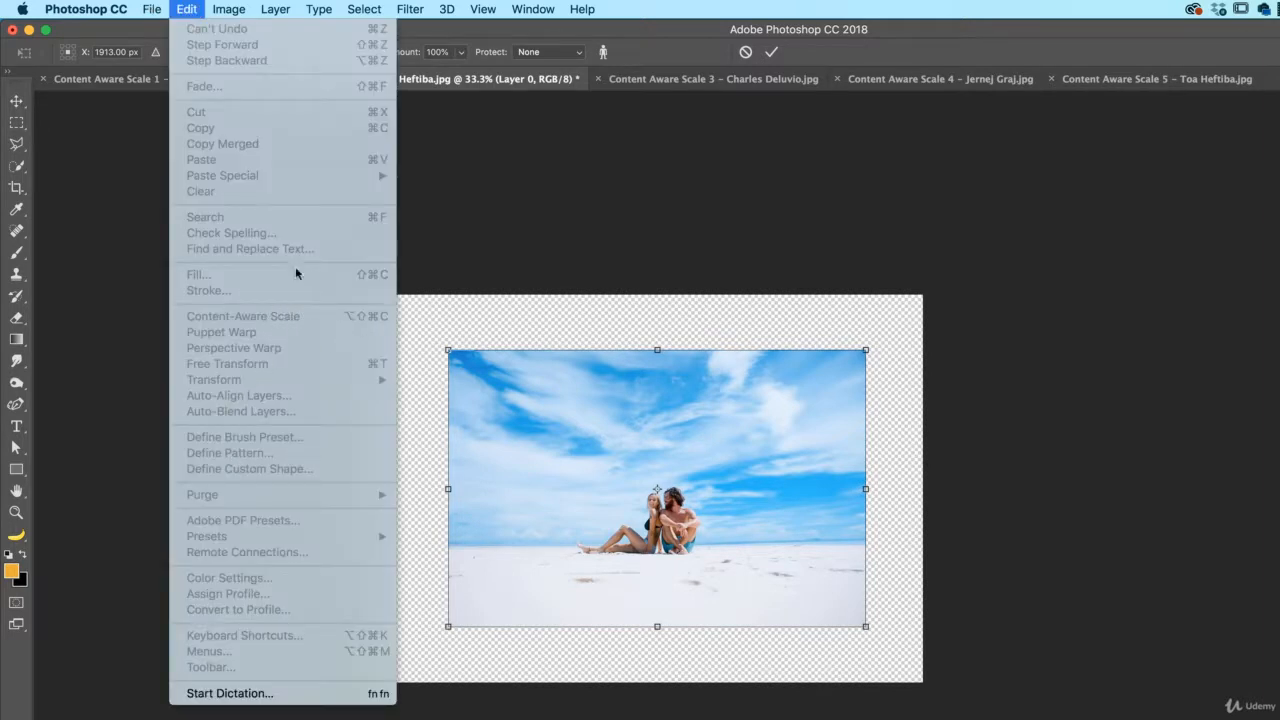
pyautogui.press('Escape')
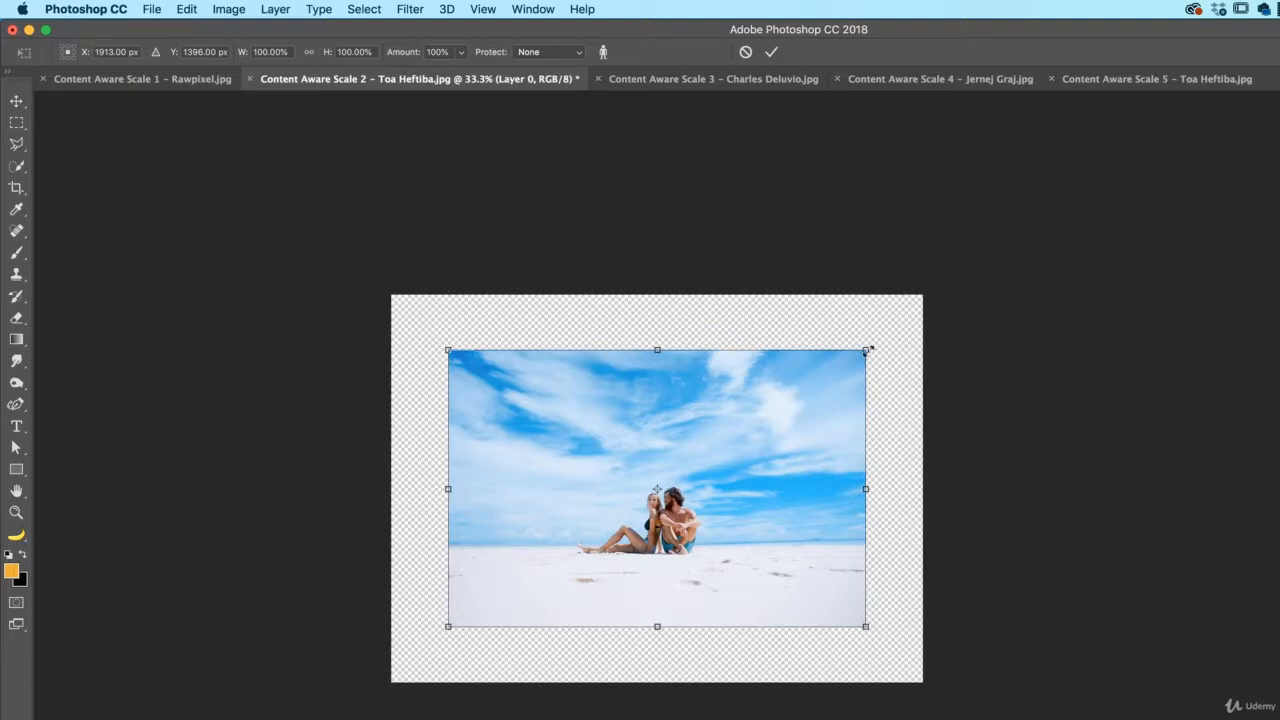
pyautogui.moveTo(868, 350); pyautogui.dragTo(922, 295)
pyautogui.moveTo(448, 627); pyautogui.dragTo(391, 680)
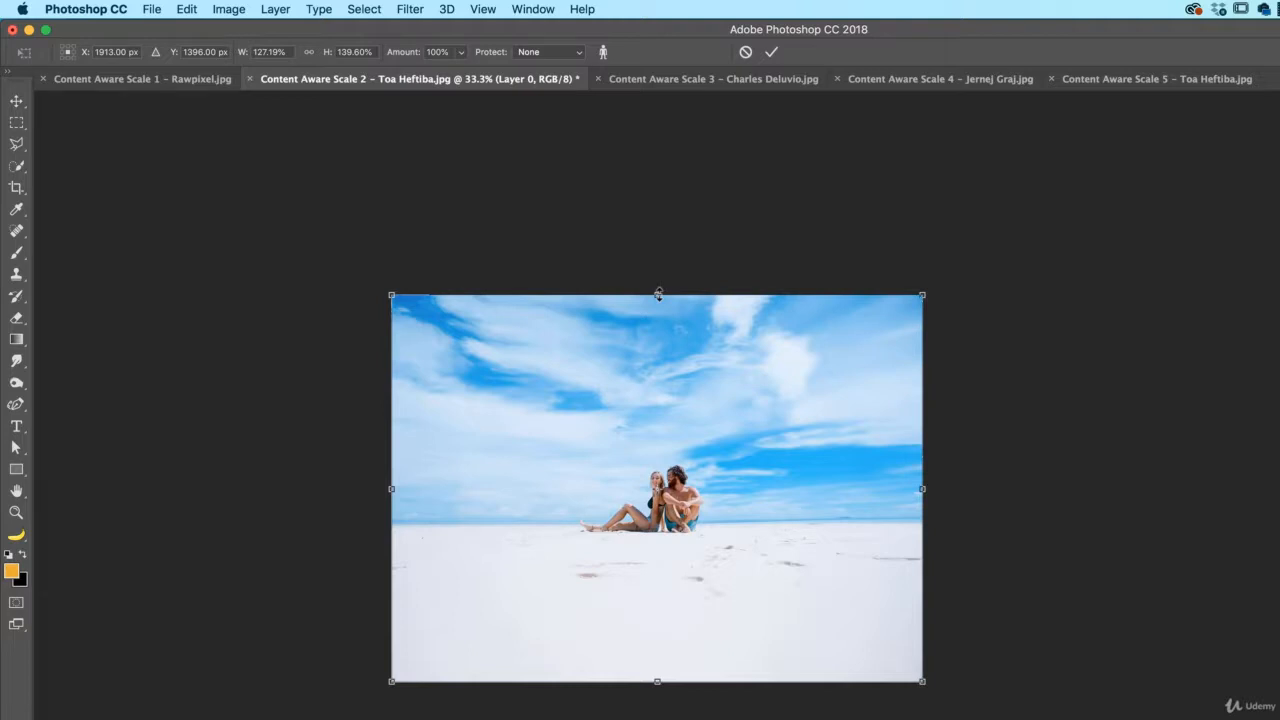
# Adjust the stretch's height and width until the photo fills the whole canvas, then commit it
pyautogui.moveTo(658, 294); pyautogui.dragTo(665, 580)
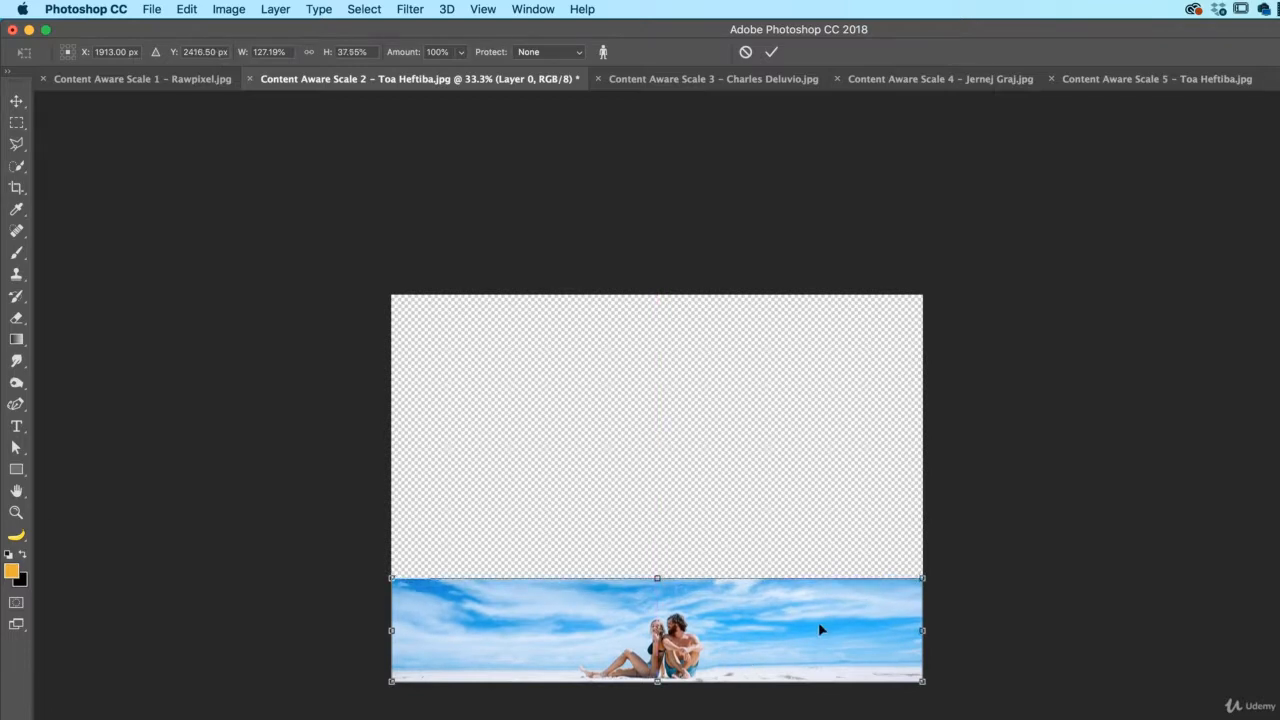
pyautogui.moveTo(657, 578); pyautogui.dragTo(657, 297)
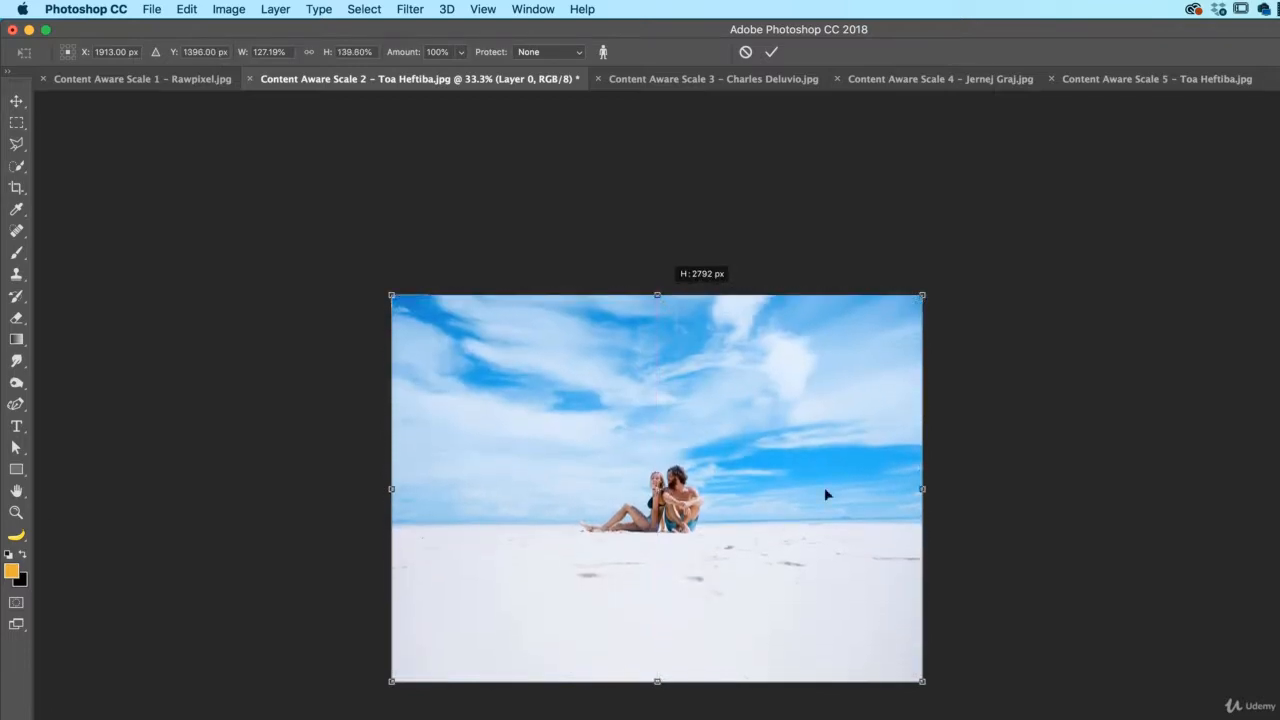
pyautogui.moveTo(921, 489)
pyautogui.mouseDown()
pyautogui.moveTo(621, 496)
pyautogui.moveTo(922, 500)
pyautogui.mouseUp()
pyautogui.moveTo(656, 294); pyautogui.dragTo(656, 229)
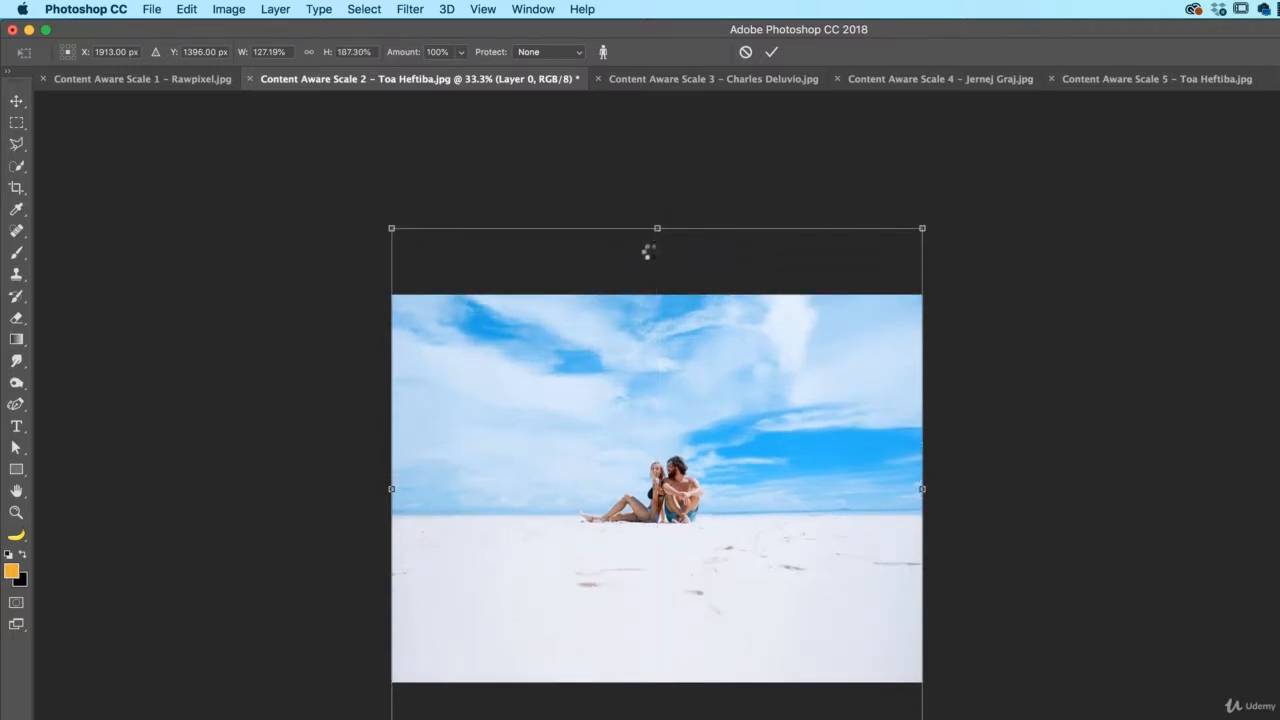
pyautogui.press('Return')
pyautogui.press('c')
pyautogui.press('super+Tab')
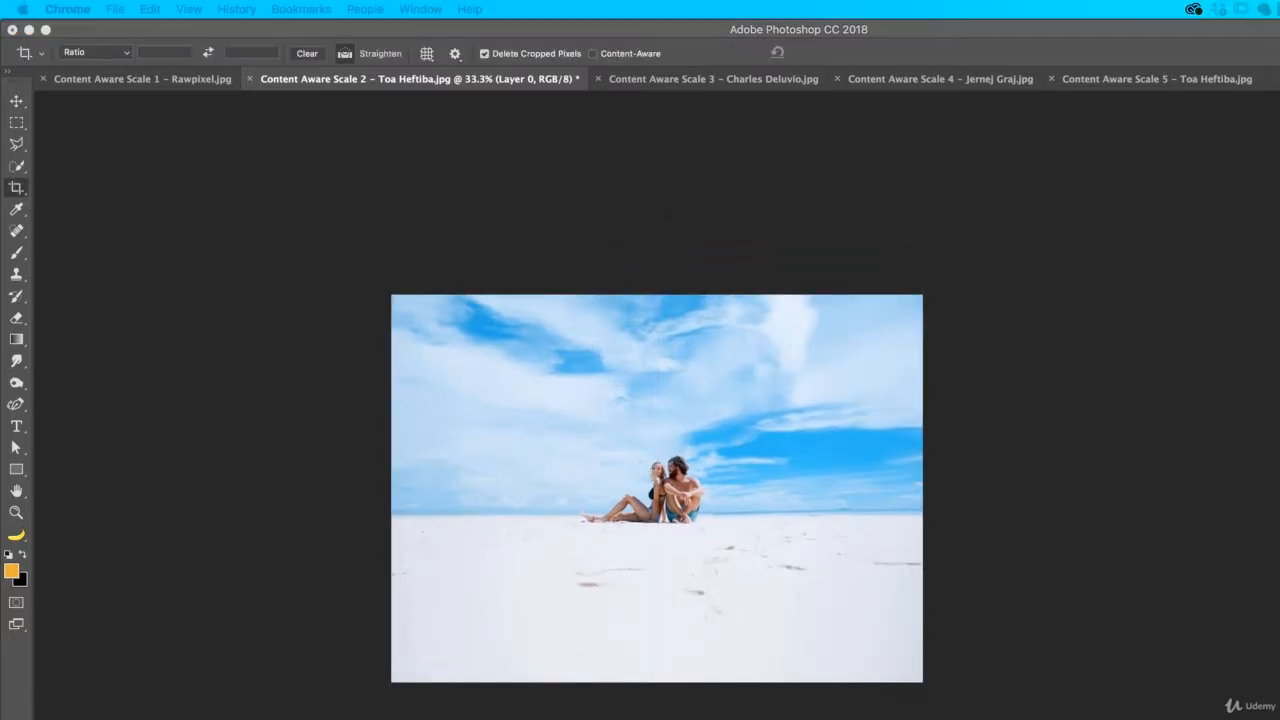
# Switch to the orange photo 3 and convert its Background into Layer 0
pyautogui.click(674, 74)
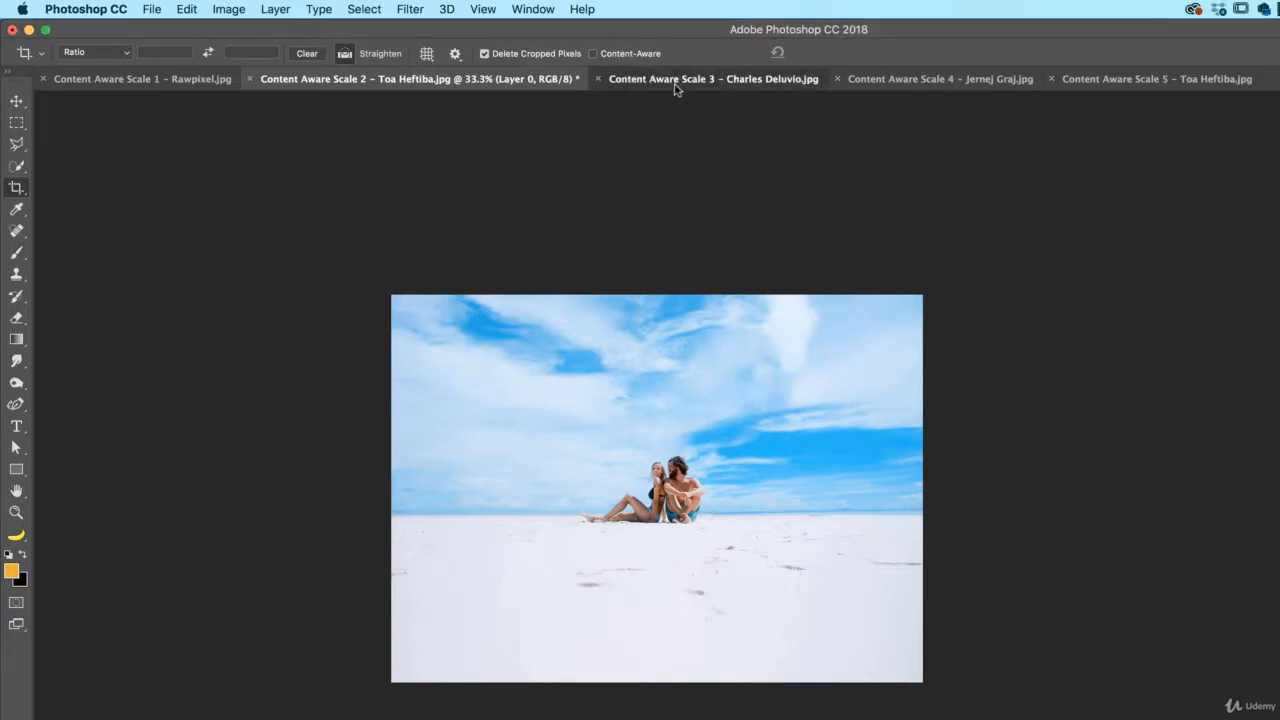
pyautogui.click(674, 79)
pyautogui.press('v')
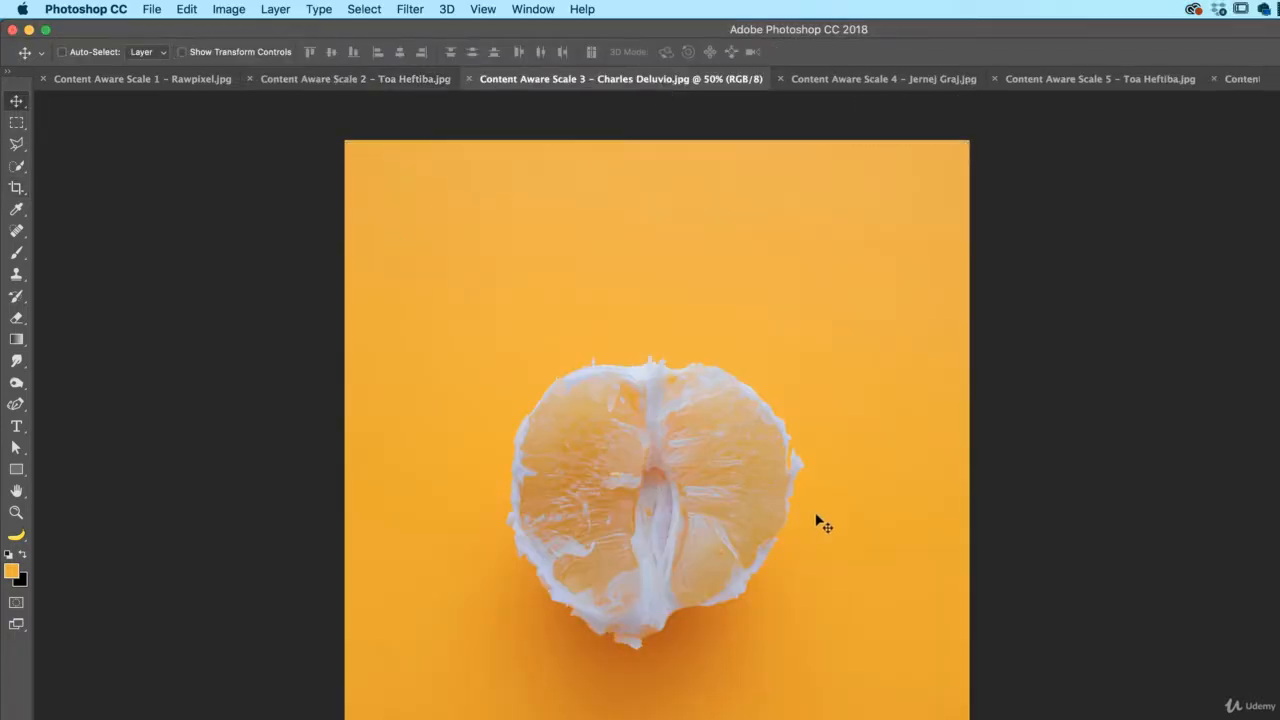
pyautogui.press('super+minus')
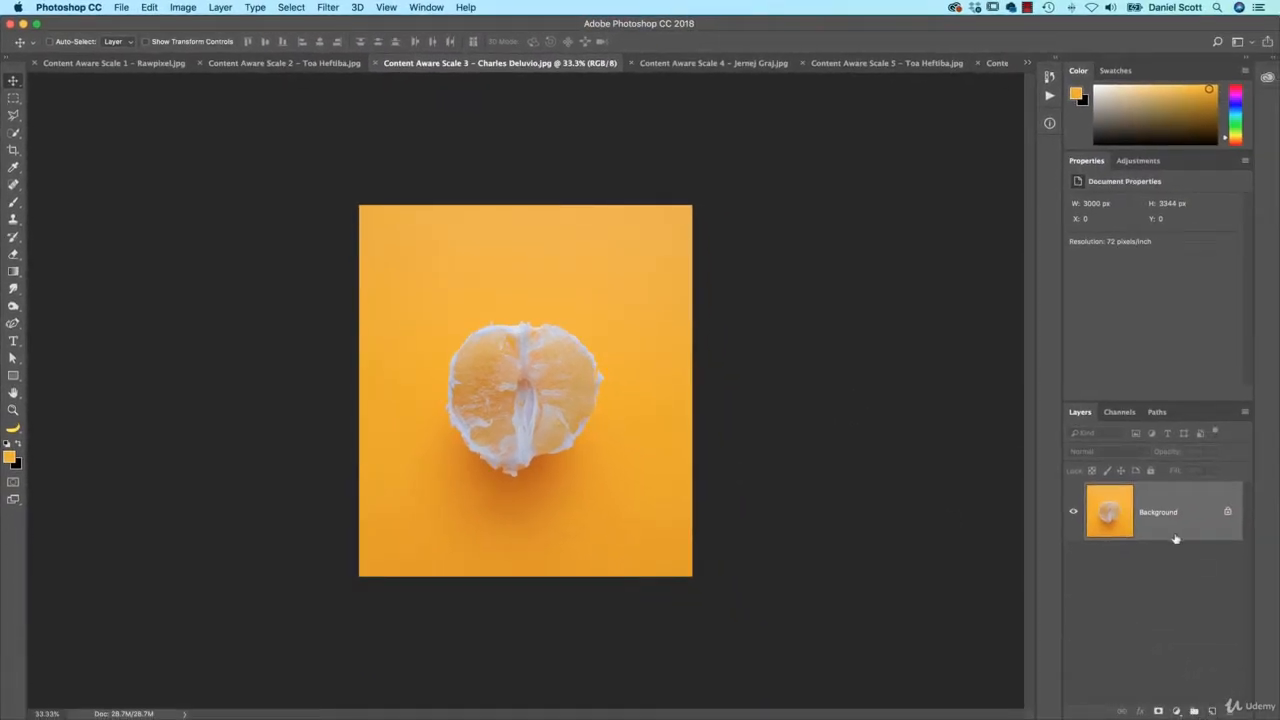
pyautogui.doubleClick(1168, 520)
pyautogui.press('Return')
# Crop outward to widen the orange photo's canvas to the right
pyautogui.press('c')
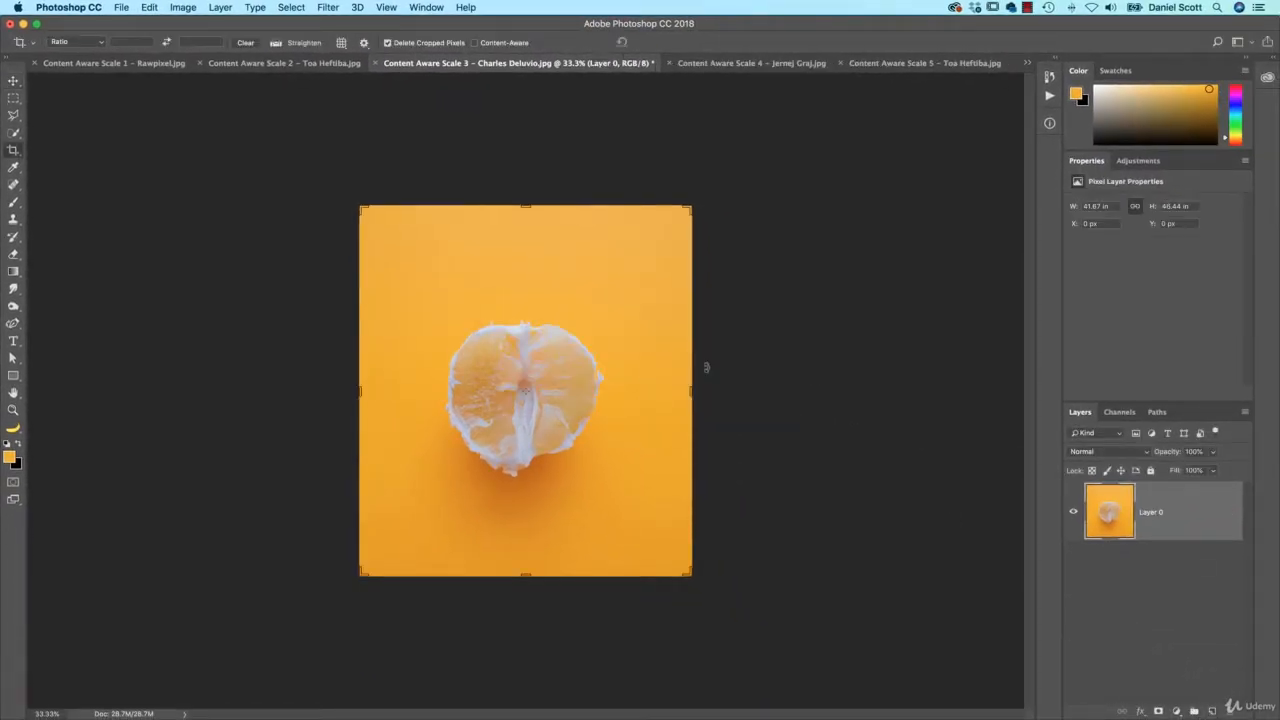
pyautogui.moveTo(706, 367); pyautogui.dragTo(802, 404)
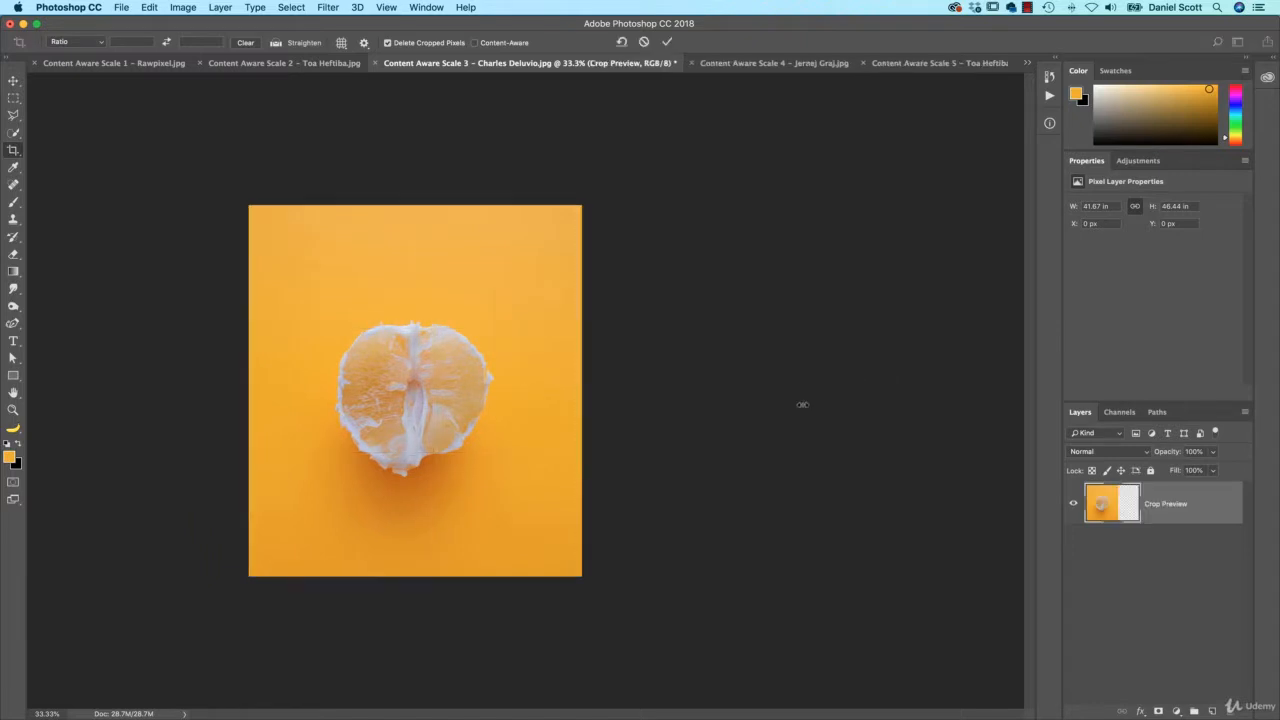
pyautogui.press('Return')
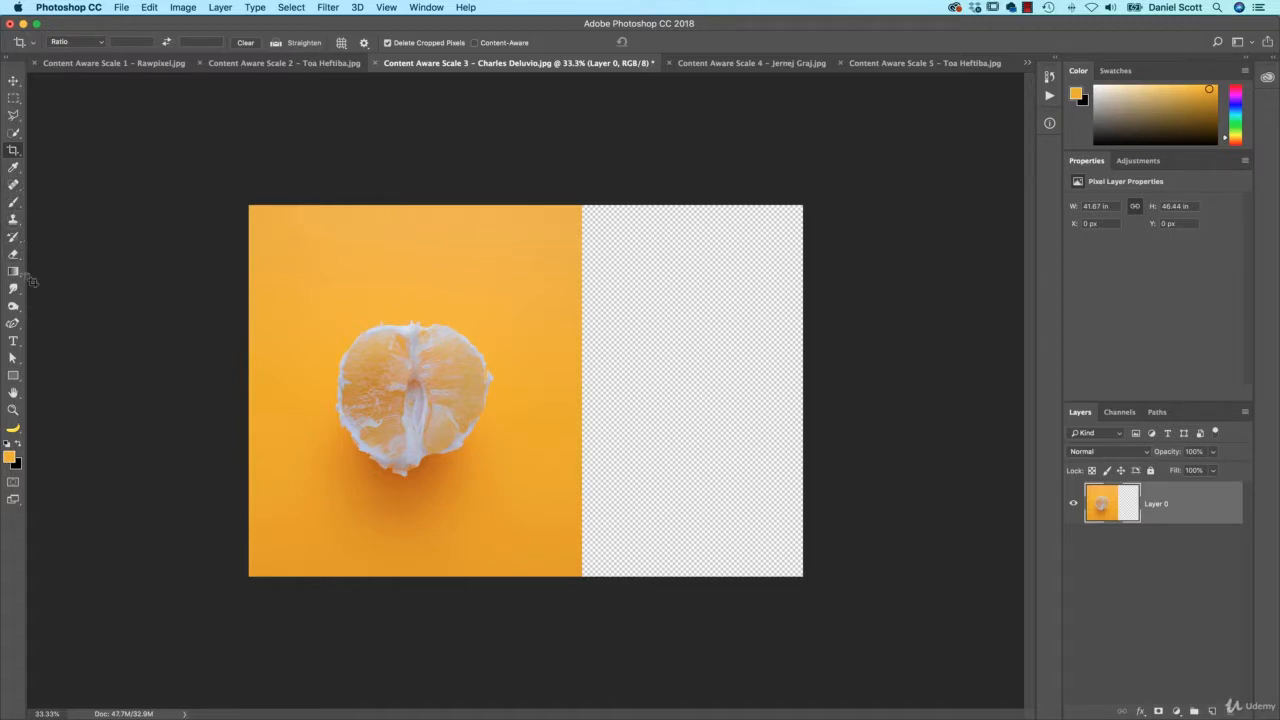
pyautogui.click(1212, 711)
pyautogui.moveTo(1150, 503); pyautogui.dragTo(1171, 570)
pyautogui.press('i')
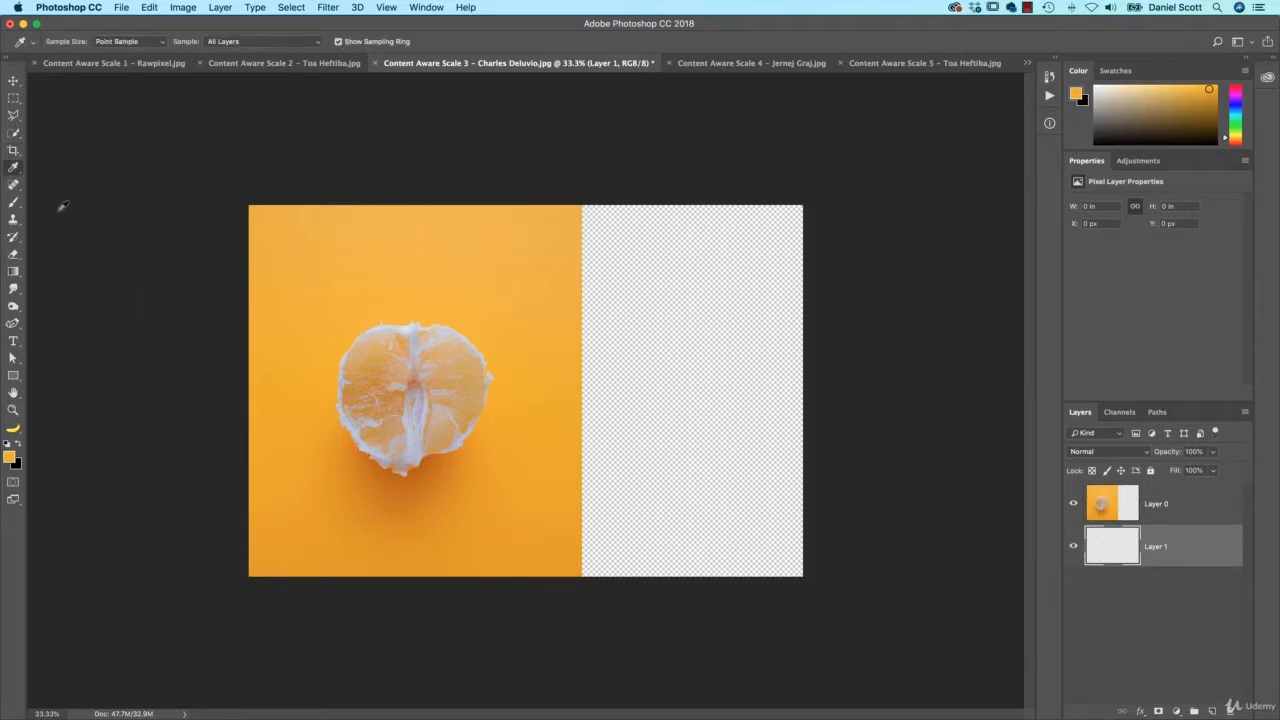
pyautogui.click(584, 364)
pyautogui.hotkey('alt', 'BackSpace')
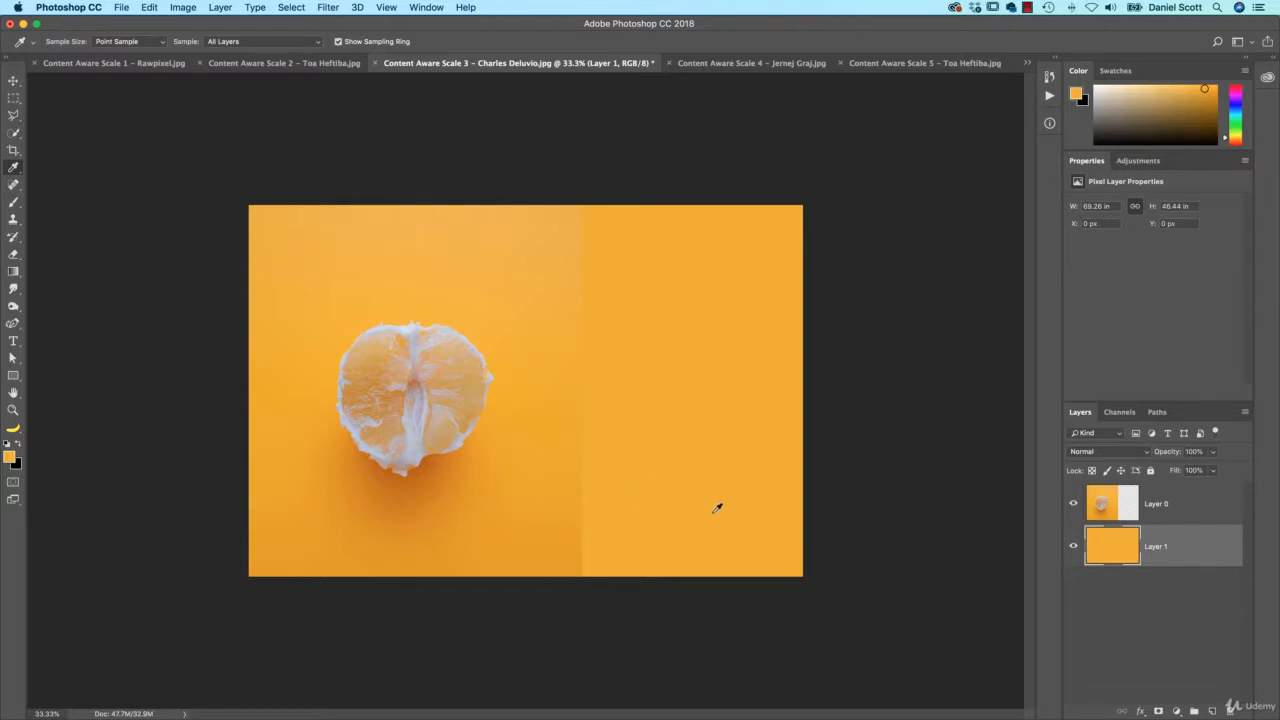
pyautogui.press('BackSpace')
pyautogui.press('v')
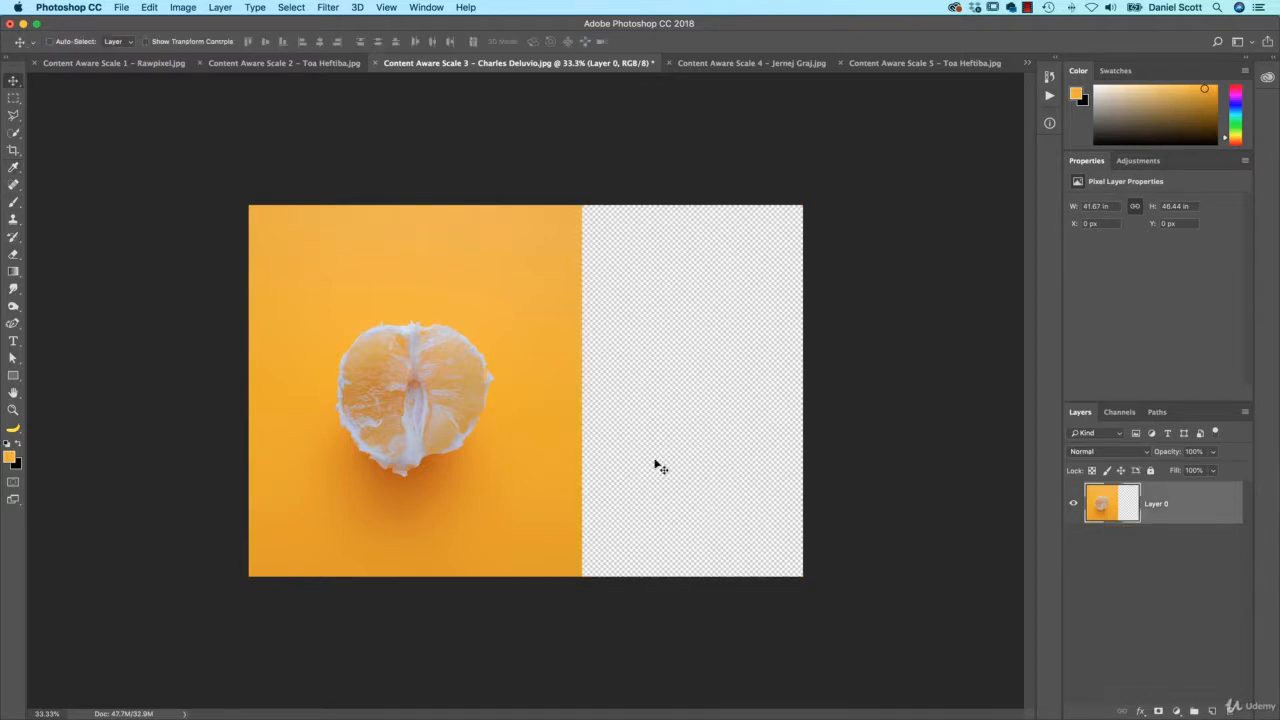
# Content-aware stretch the orange photo to the right edge, shifting it left so no transparency remains
pyautogui.press('super+alt+shift+c')
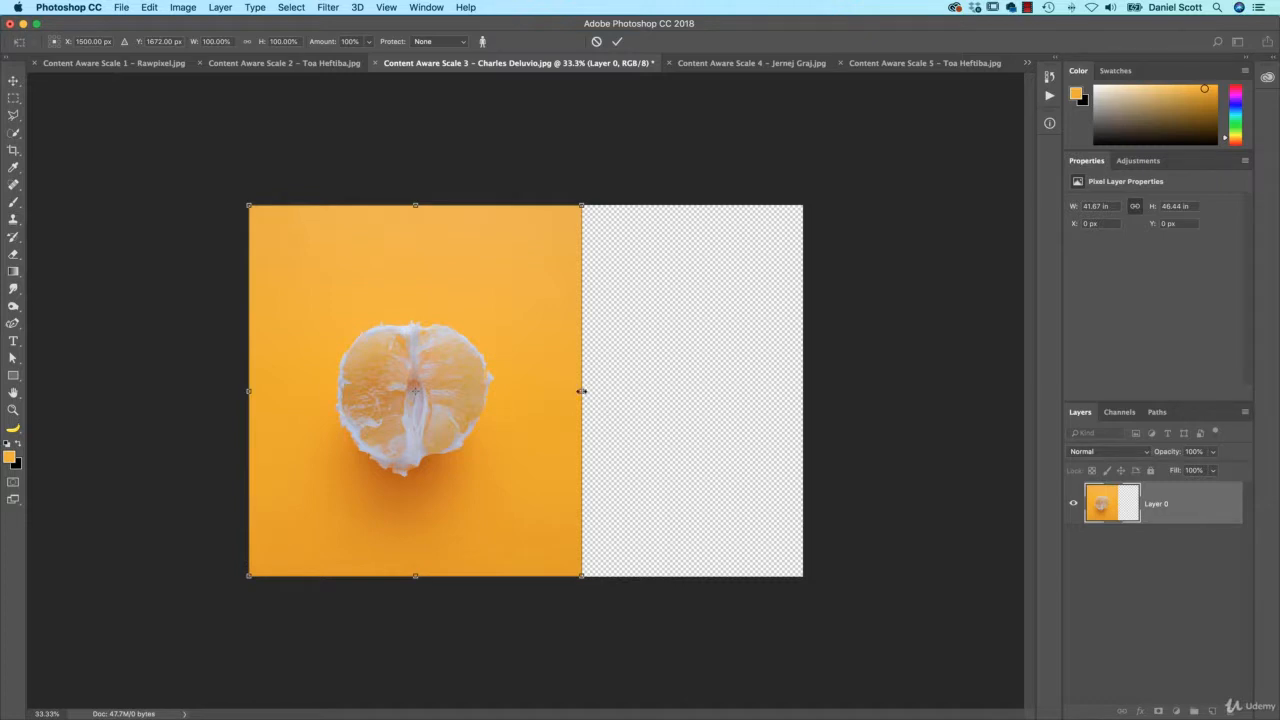
pyautogui.moveTo(581, 391); pyautogui.dragTo(803, 398)
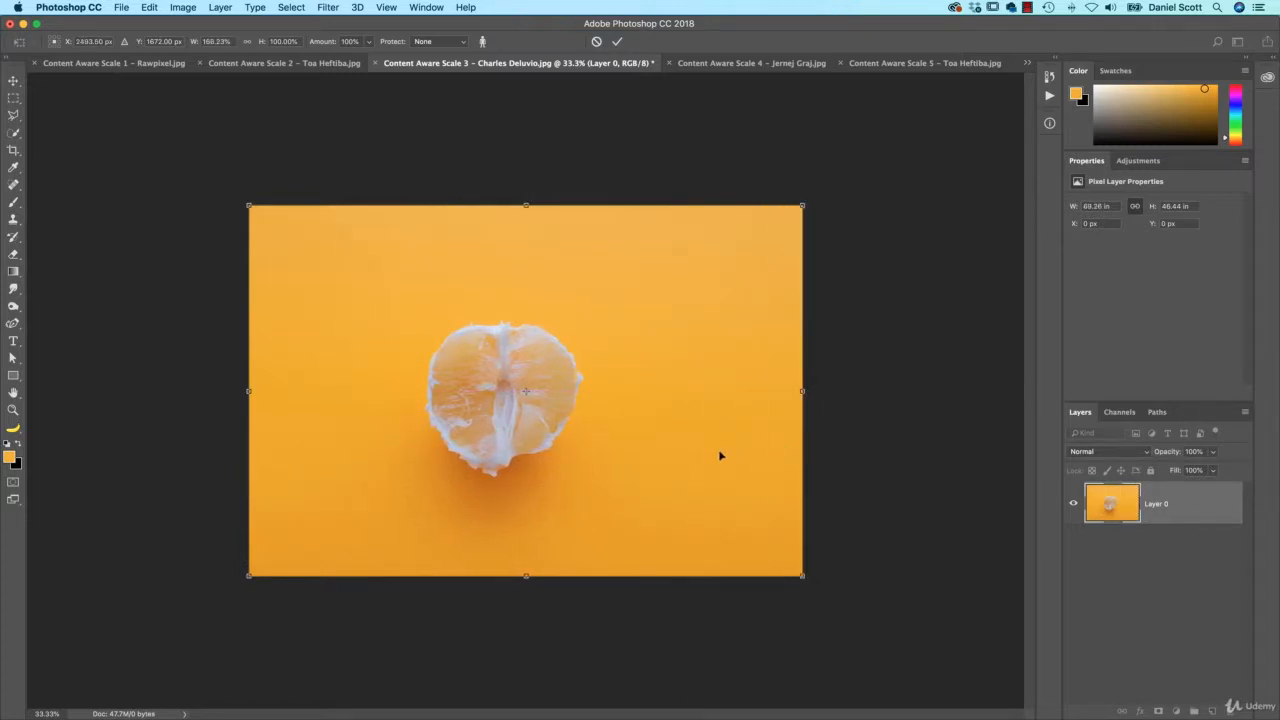
pyautogui.moveTo(719, 456); pyautogui.dragTo(588, 451)
pyautogui.moveTo(680, 391); pyautogui.dragTo(848, 392)
pyautogui.moveTo(694, 438); pyautogui.dragTo(663, 422)
pyautogui.moveTo(787, 392); pyautogui.dragTo(803, 391)
pyautogui.press('Return')
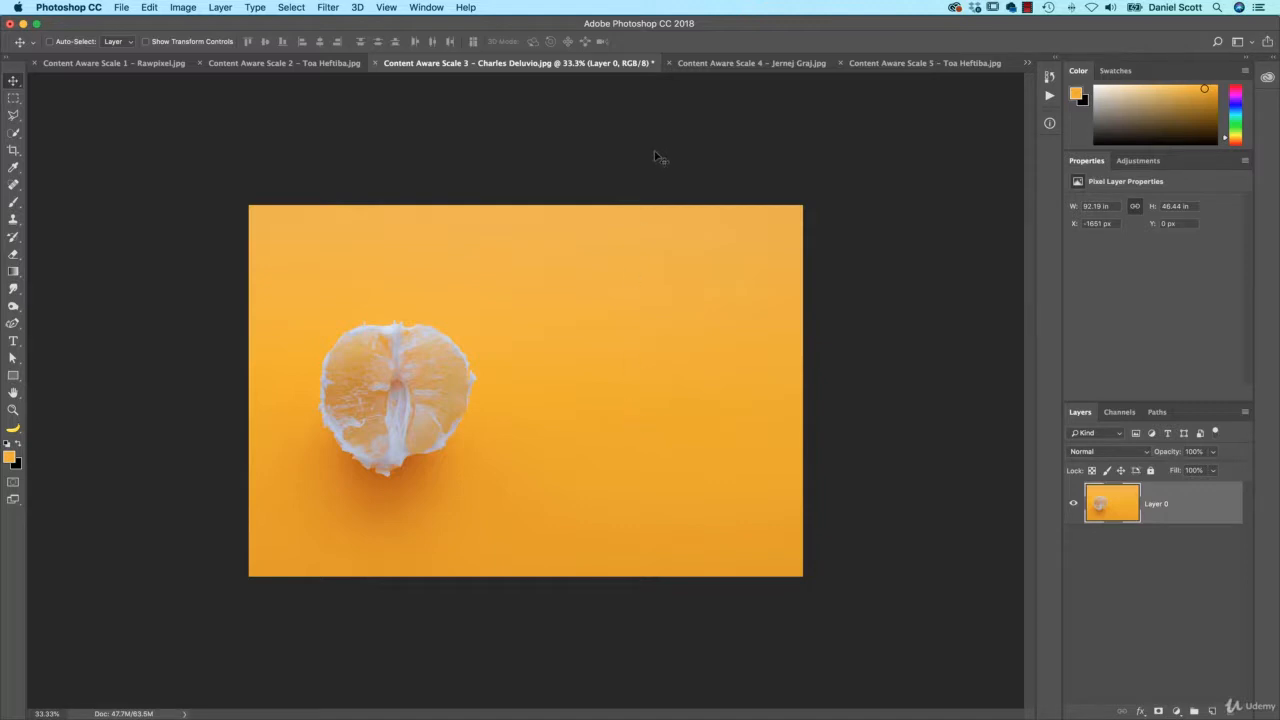
# Switch to the beach silhouette photo, unlock it as Layer 0, and crop the canvas wider on both sides
pyautogui.click(745, 63)
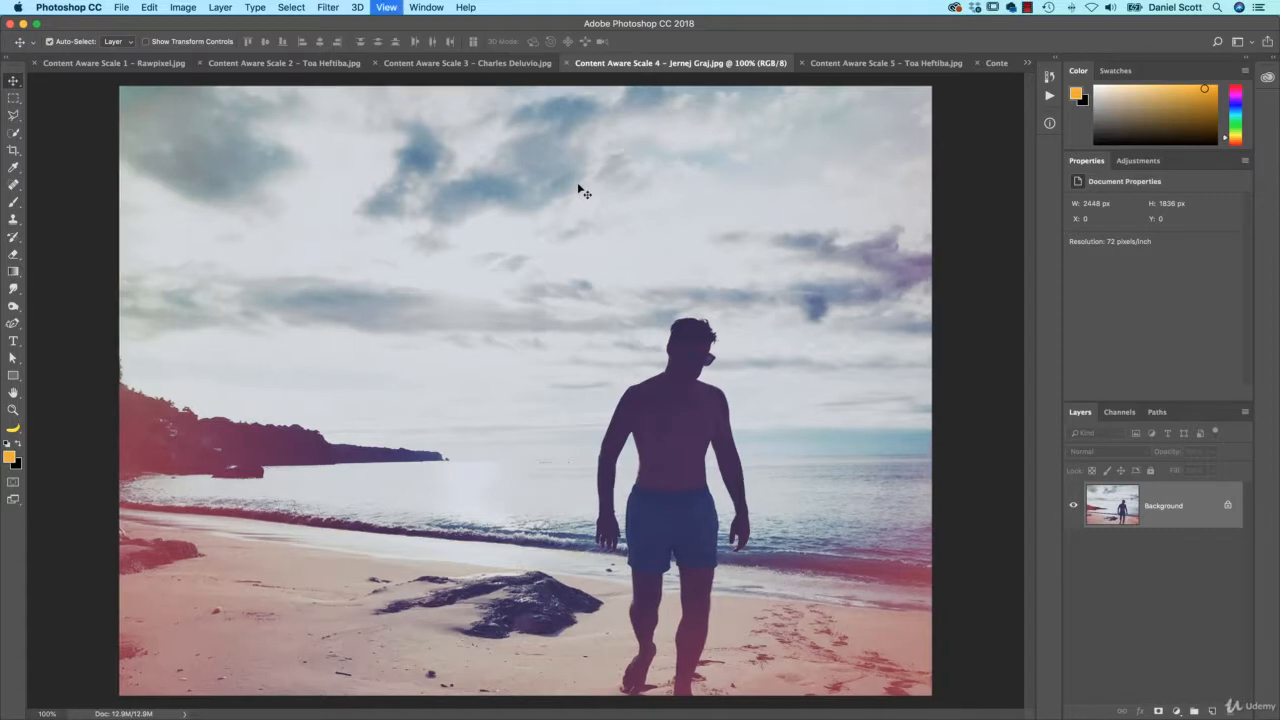
pyautogui.press('super+minus')
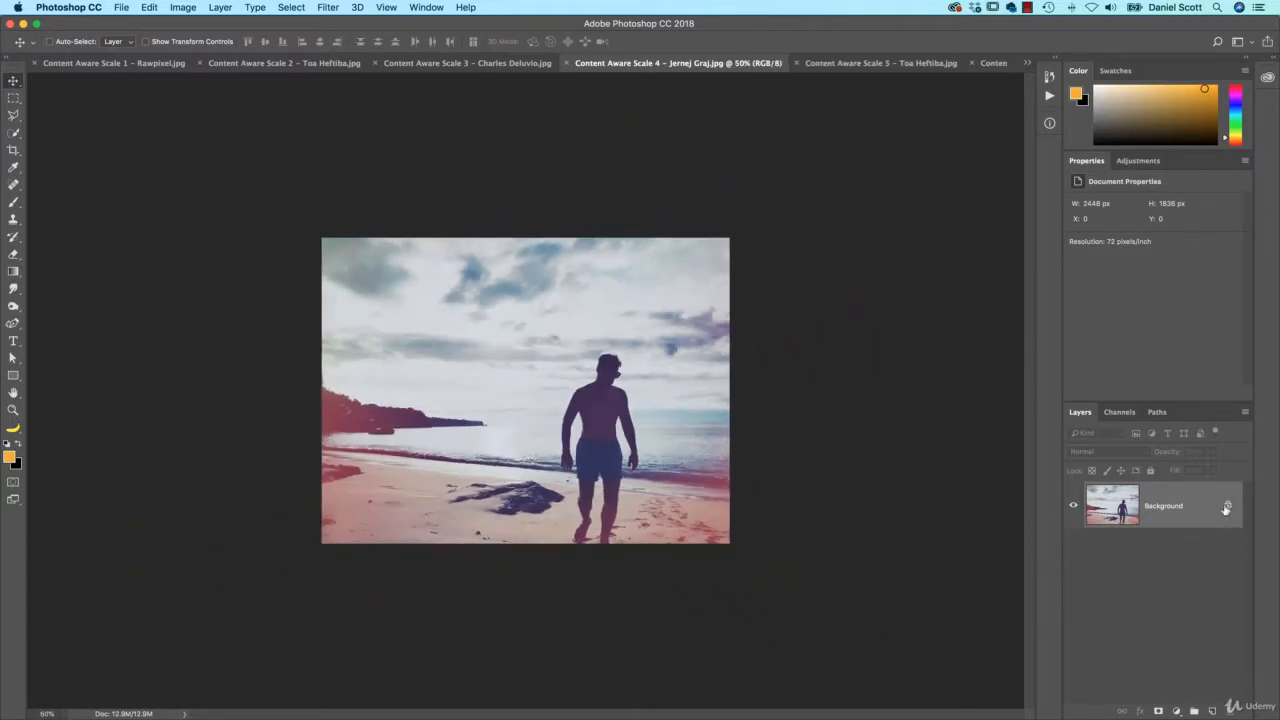
pyautogui.doubleClick(1157, 520)
pyautogui.press('Return')
pyautogui.press('c')
pyautogui.moveTo(730, 391); pyautogui.dragTo(804, 395)
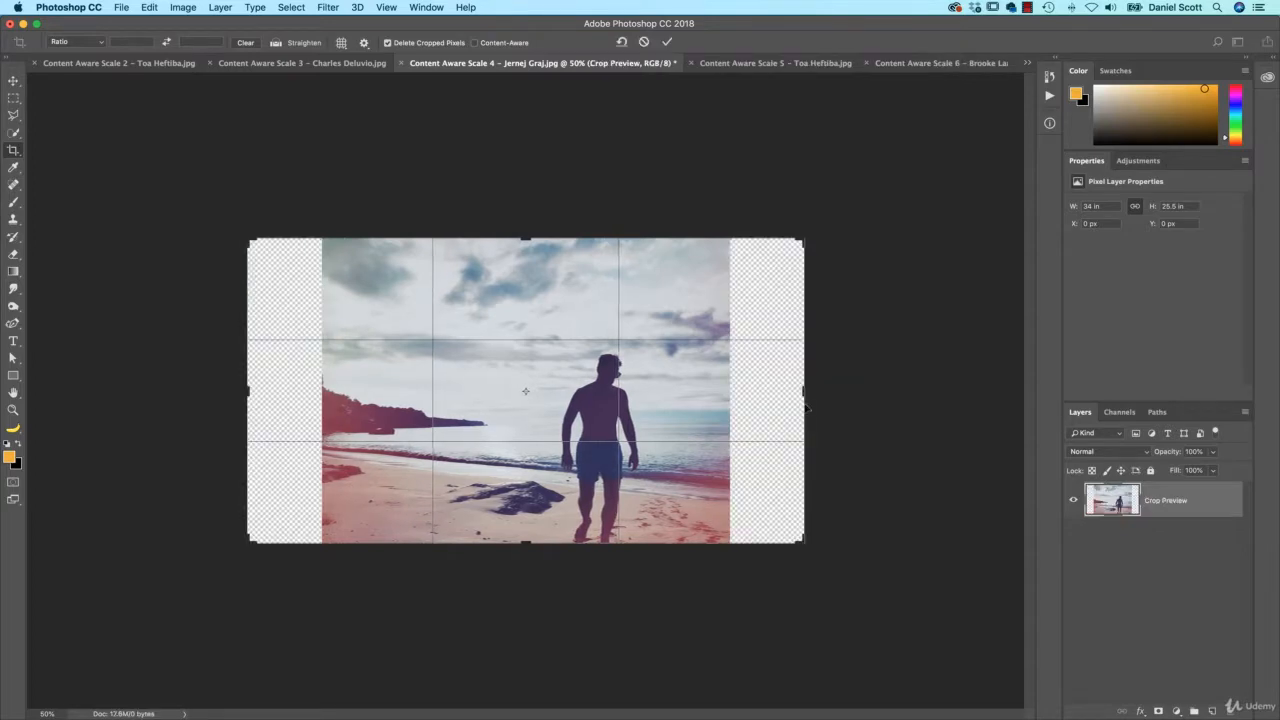
pyautogui.press('Return')
# Try a Content-Aware Scale stretch of the photo sideways, then cancel it
pyautogui.press('v')
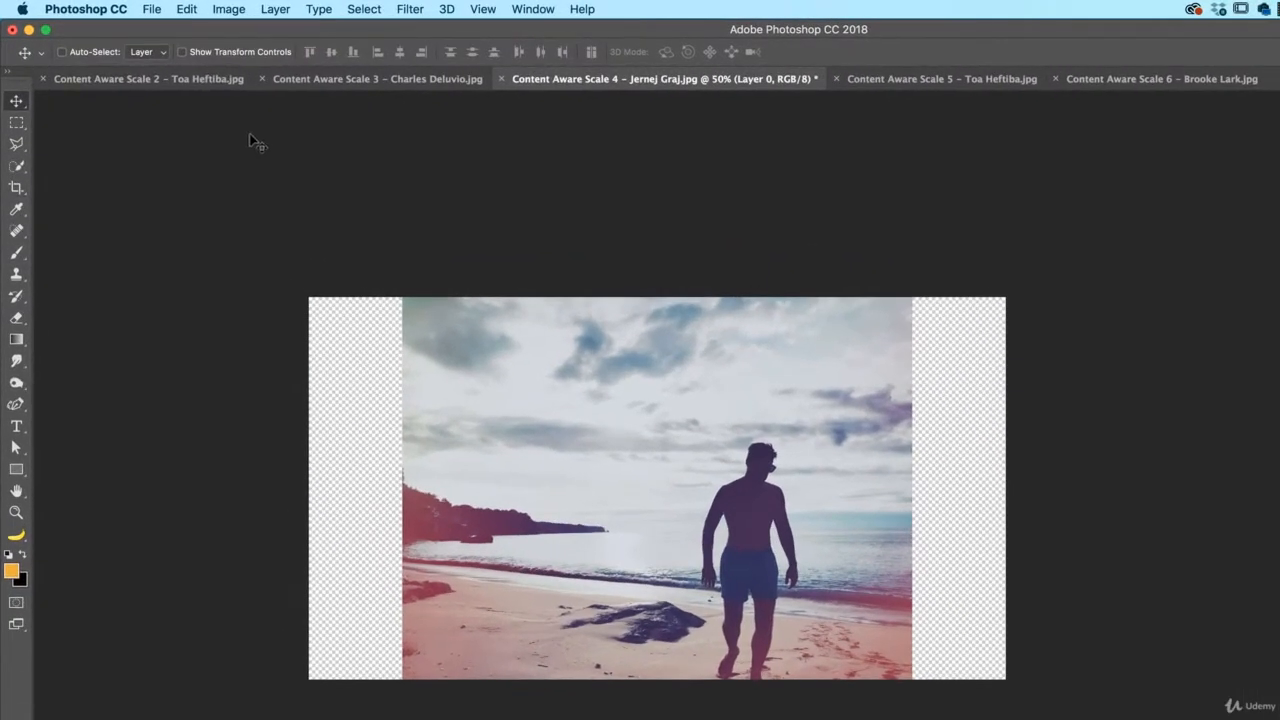
pyautogui.click(200, 9)
pyautogui.click(258, 320)
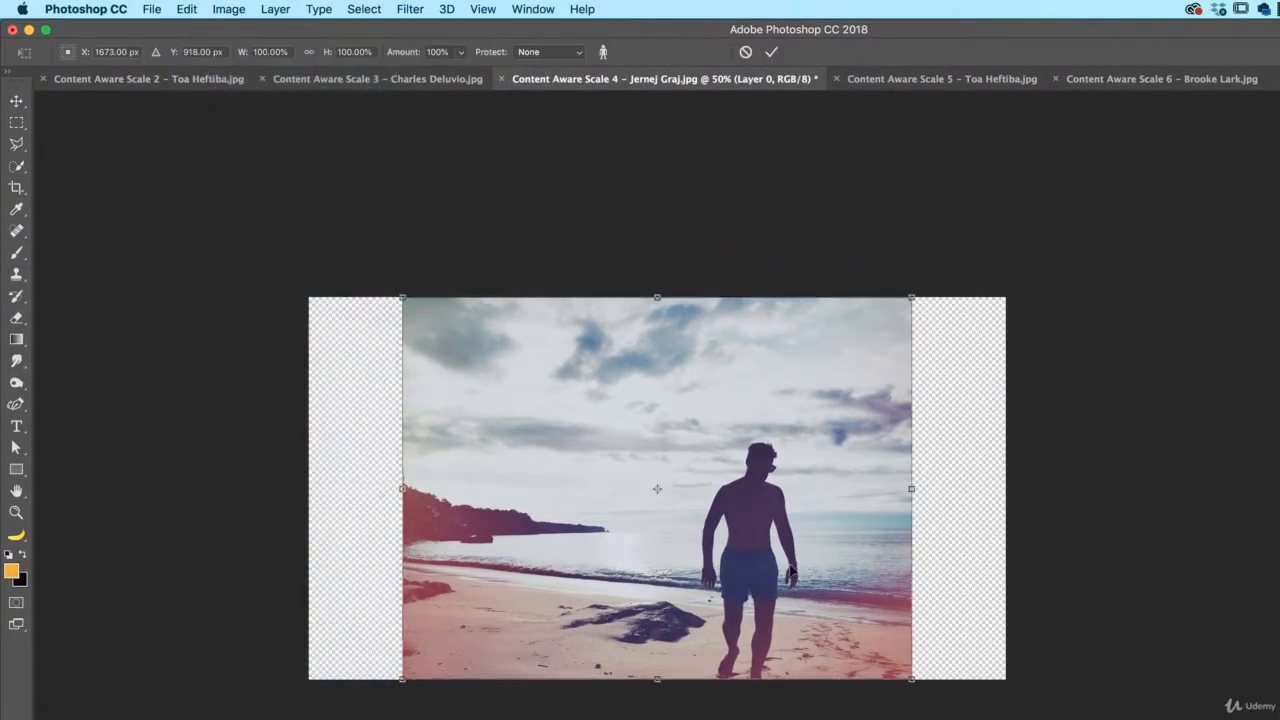
pyautogui.moveTo(912, 489); pyautogui.dragTo(998, 507)
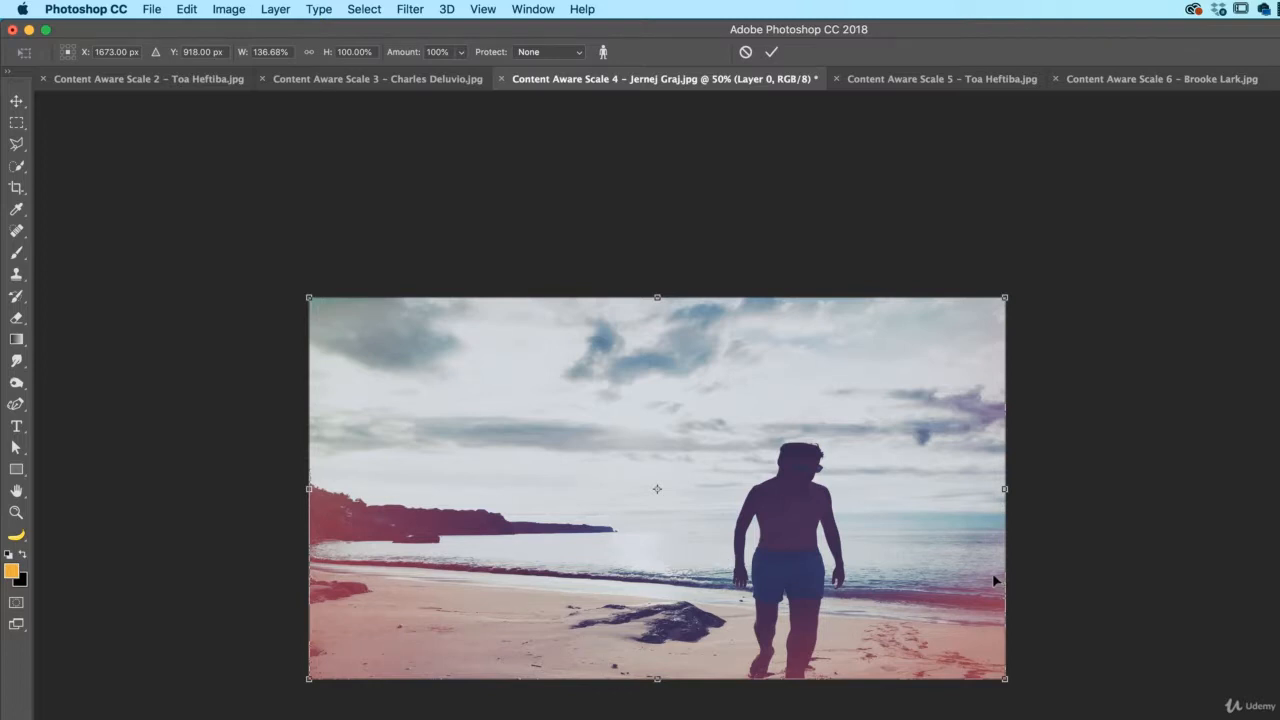
pyautogui.press('Escape')
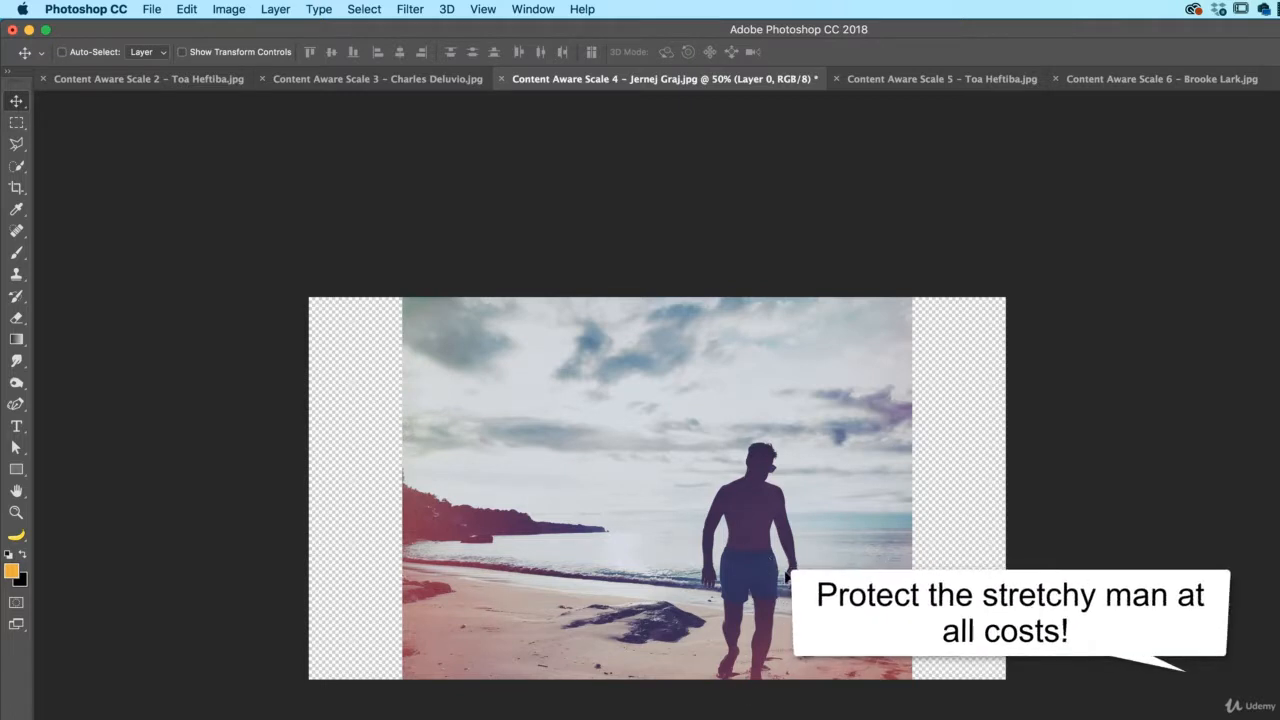
# Marquee the man, save the selection as 'Man', and deselect
pyautogui.click(21, 124)
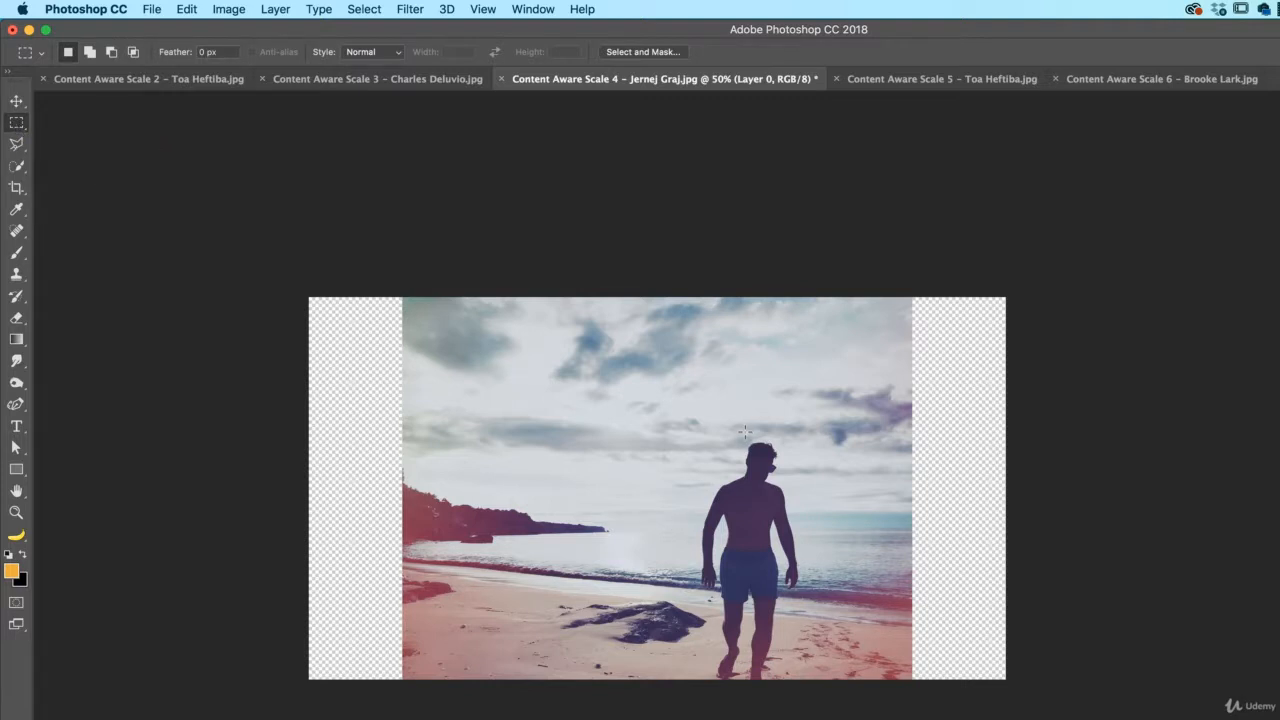
pyautogui.moveTo(698, 437); pyautogui.dragTo(806, 691)
pyautogui.click(365, 9)
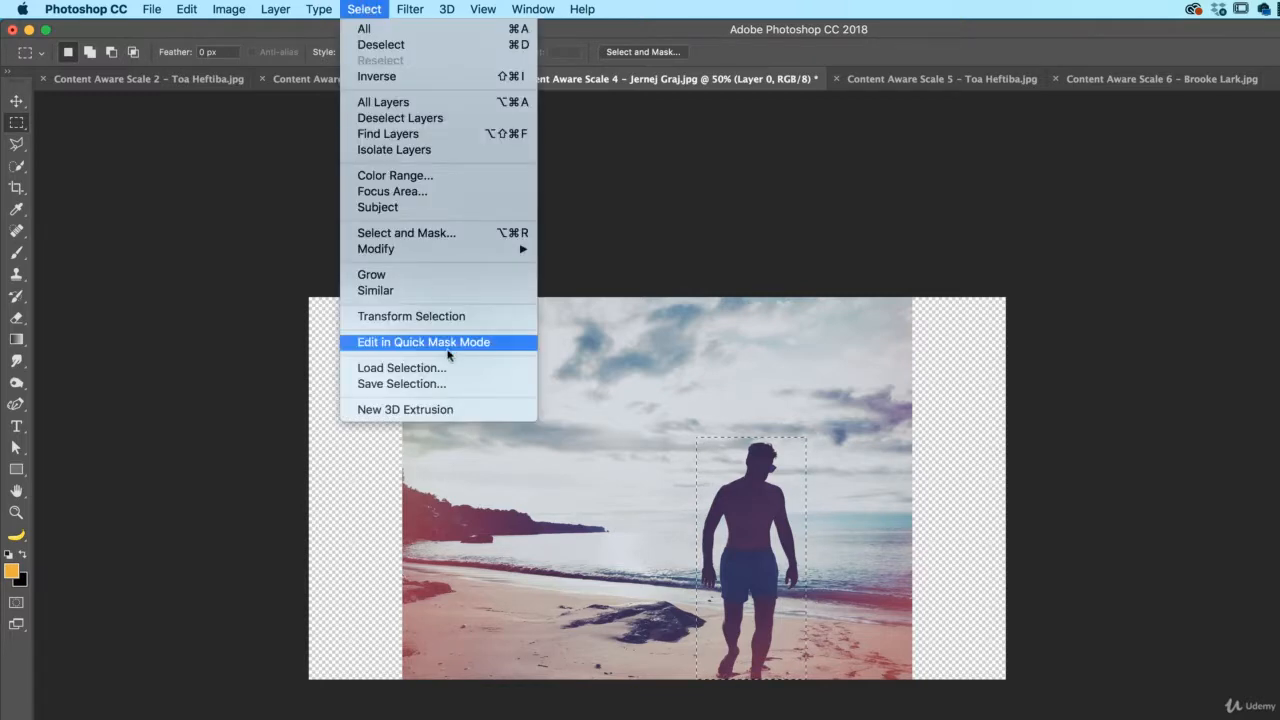
pyautogui.click(443, 383)
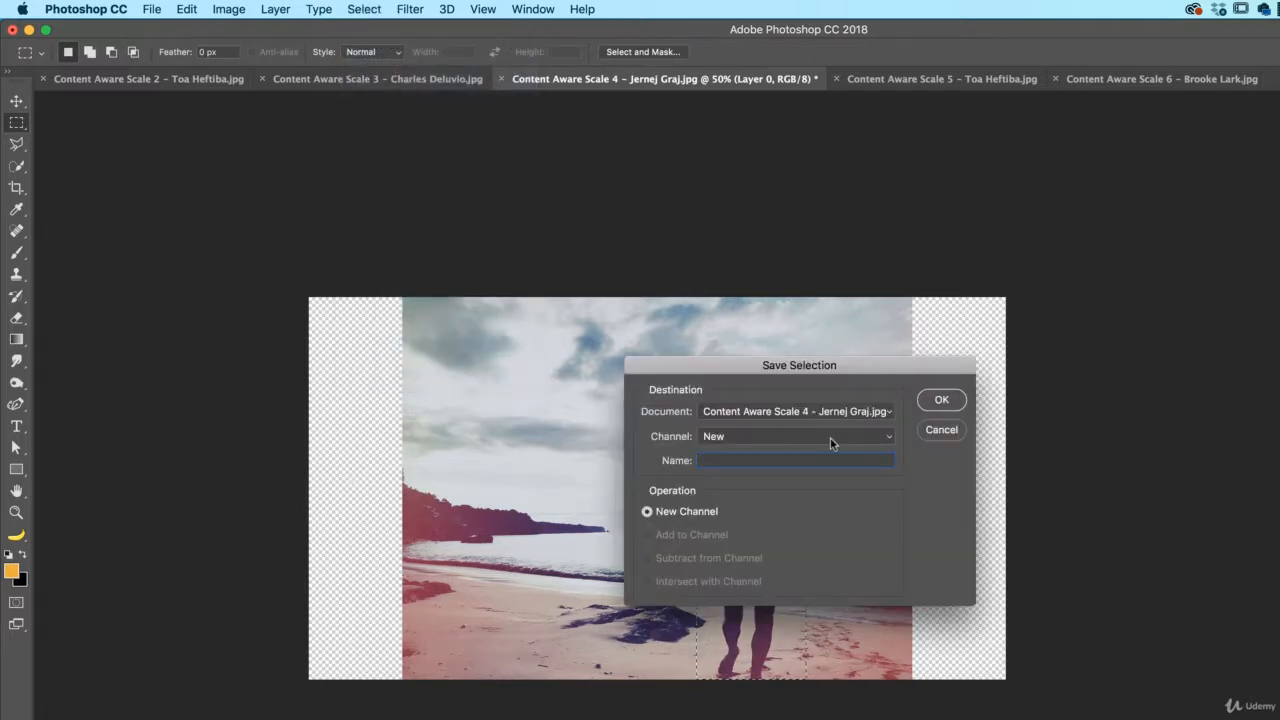
pyautogui.write('Man')
pyautogui.click(941, 400)
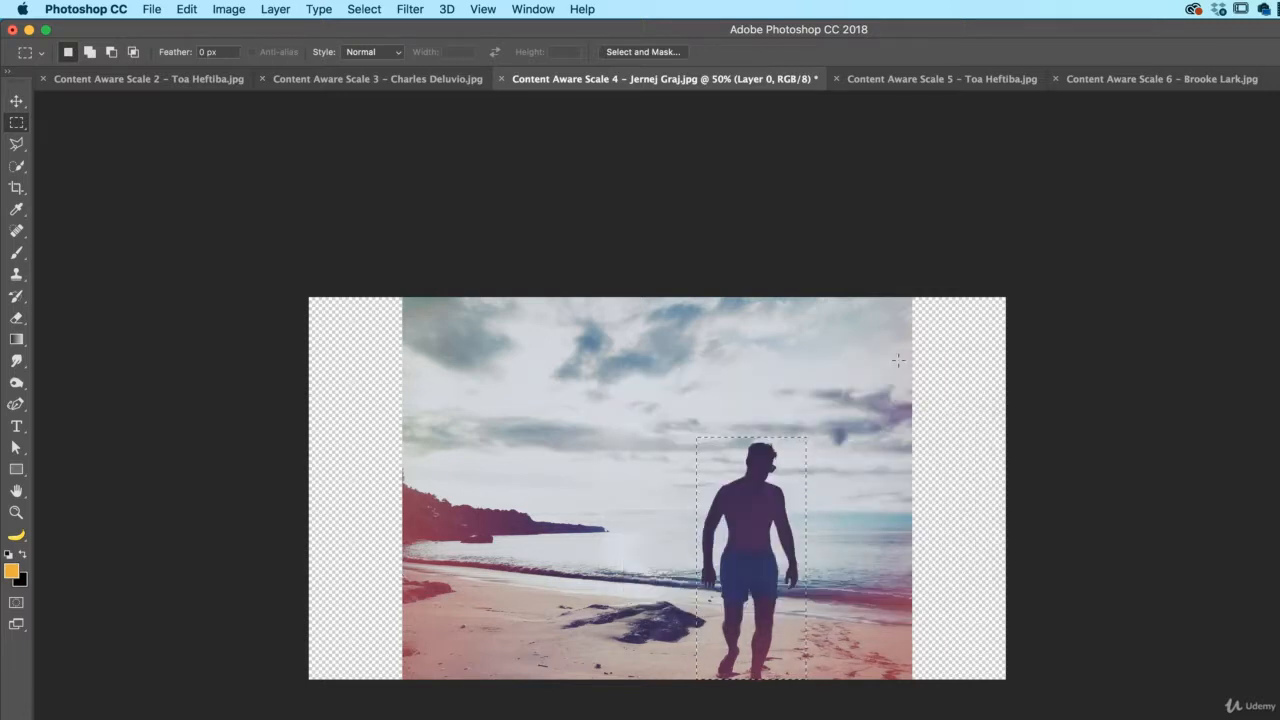
pyautogui.click(364, 9)
pyautogui.click(381, 44)
# Content-Aware Scale the beach photo sideways with Protect set to Man, and commit
pyautogui.click(196, 9)
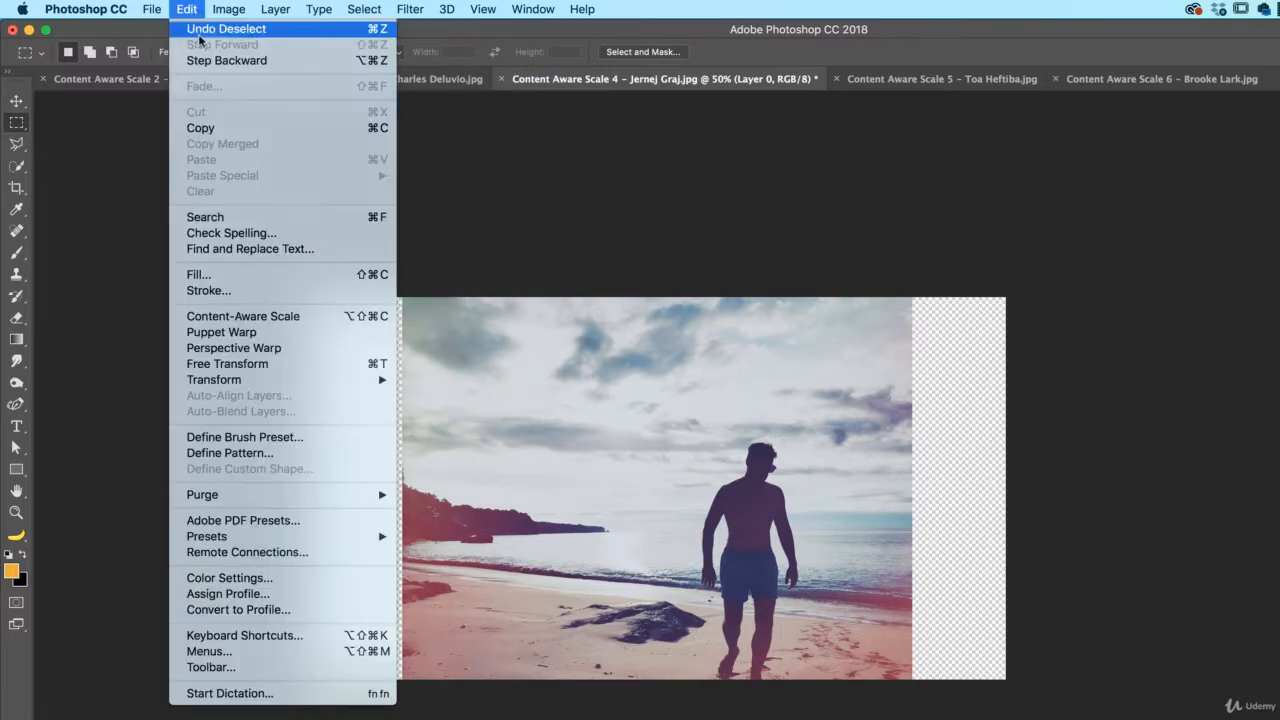
pyautogui.click(251, 316)
pyautogui.click(536, 53)
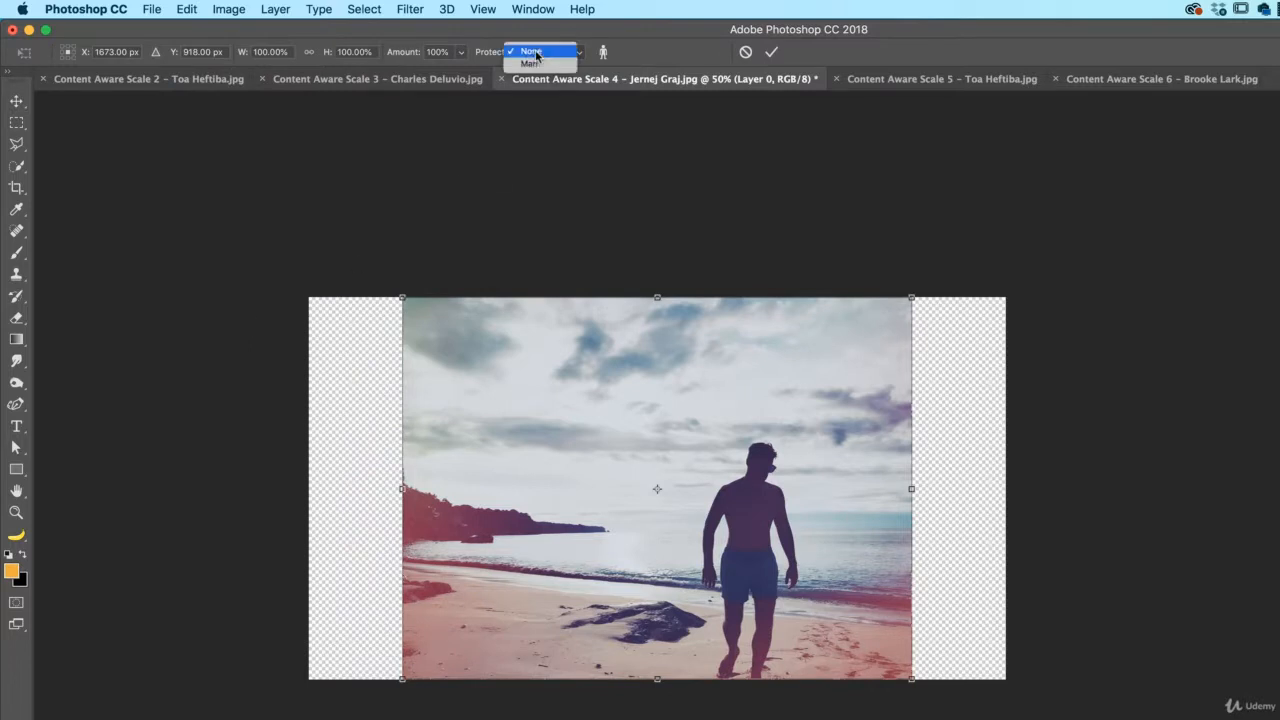
pyautogui.click(530, 64)
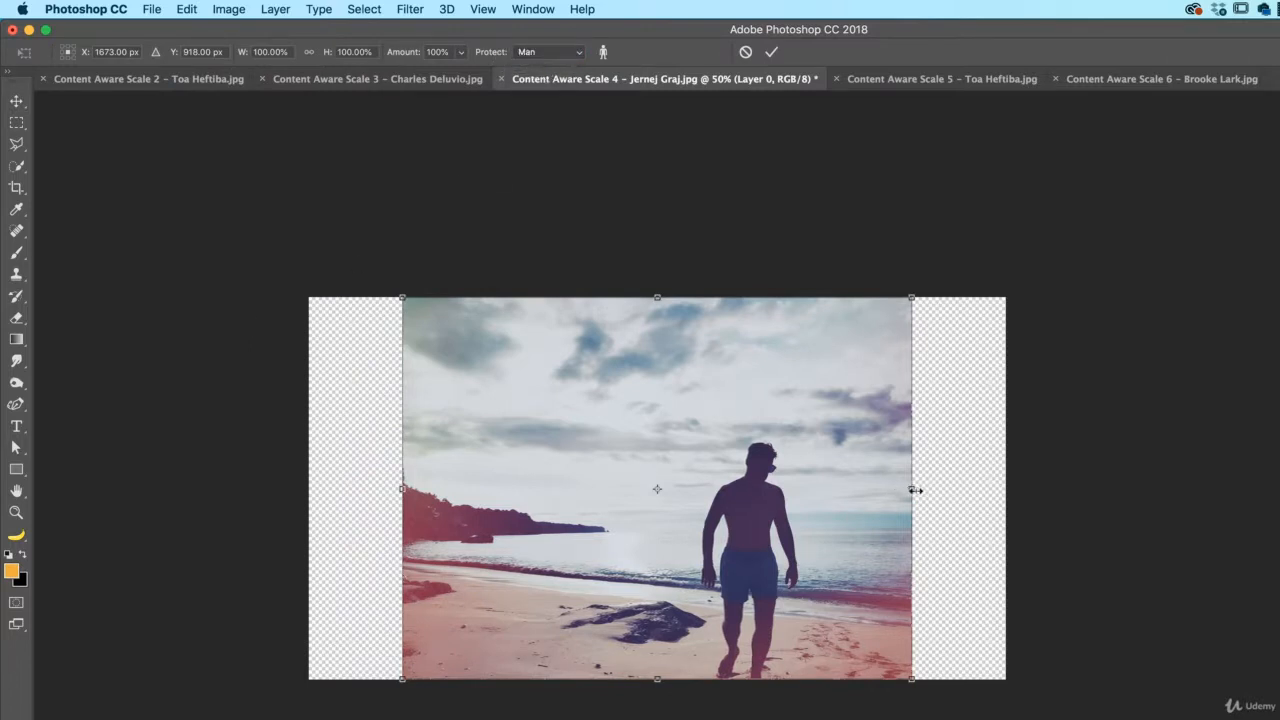
pyautogui.moveTo(914, 490); pyautogui.dragTo(1005, 505)
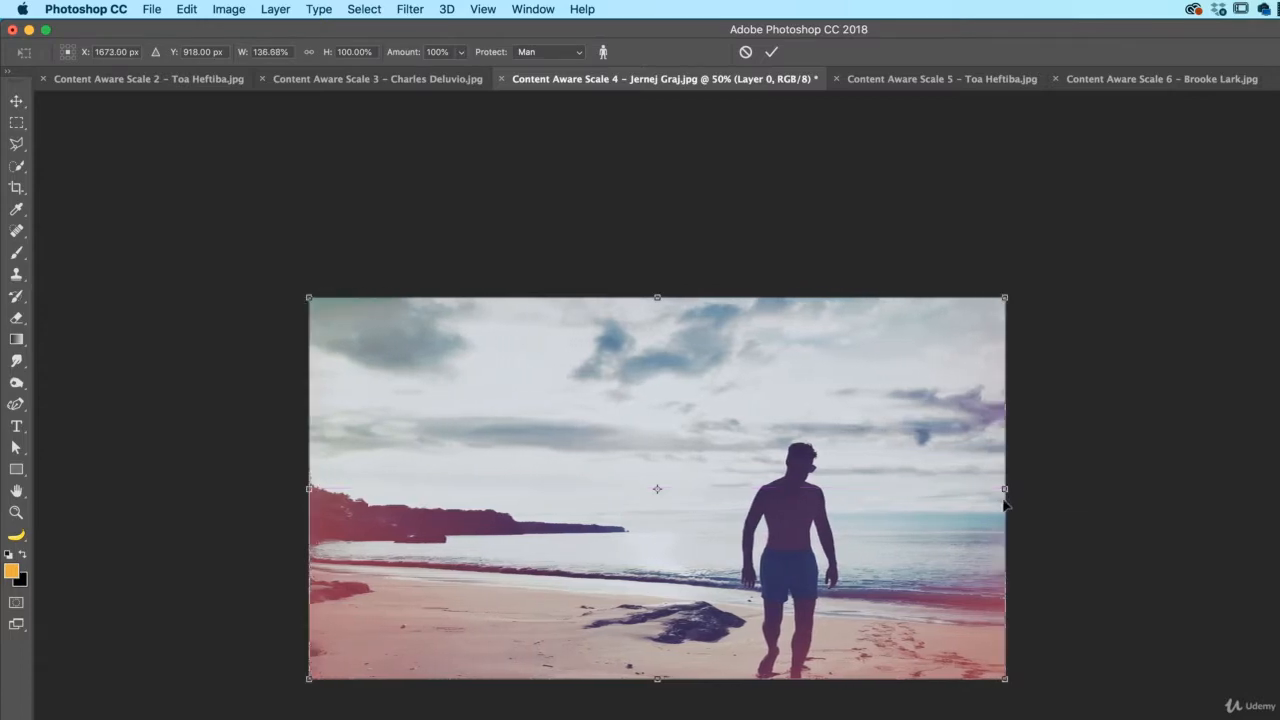
pyautogui.press('Return')
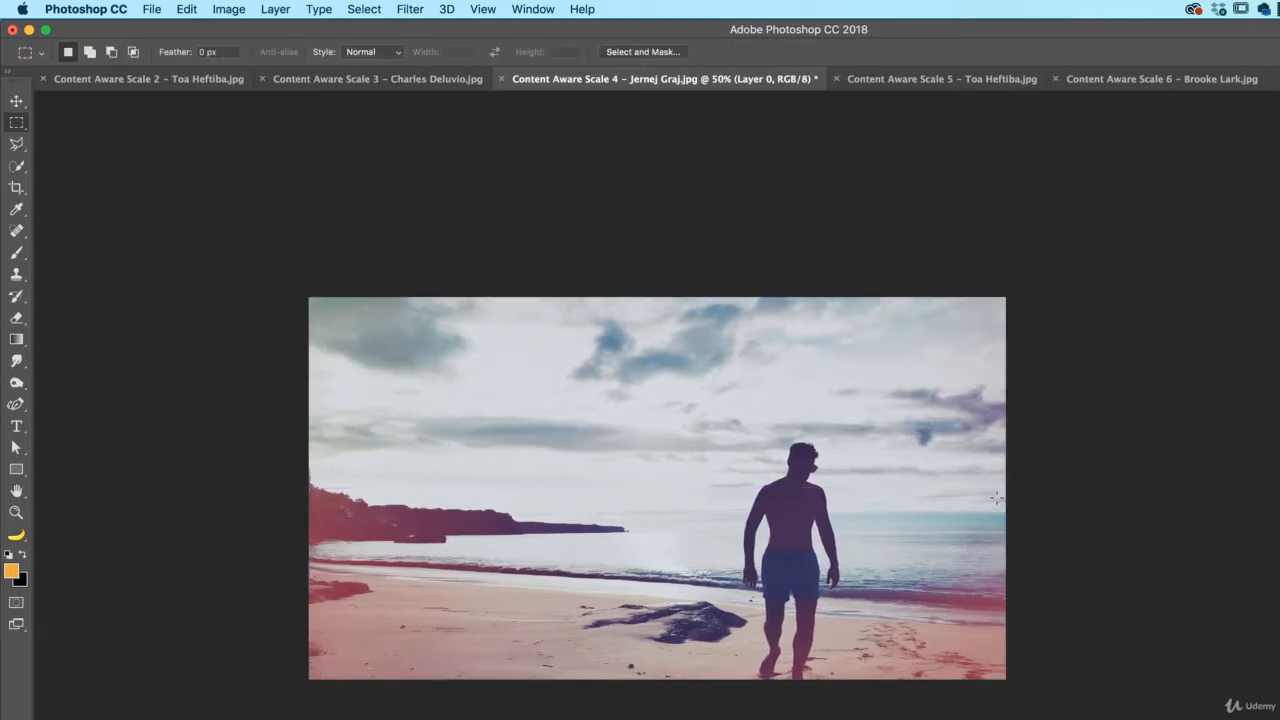
# Switch to the Content Aware Scale 5 bottle photo, unlock it as Layer 0, and crop beyond its edges
pyautogui.click(942, 78)
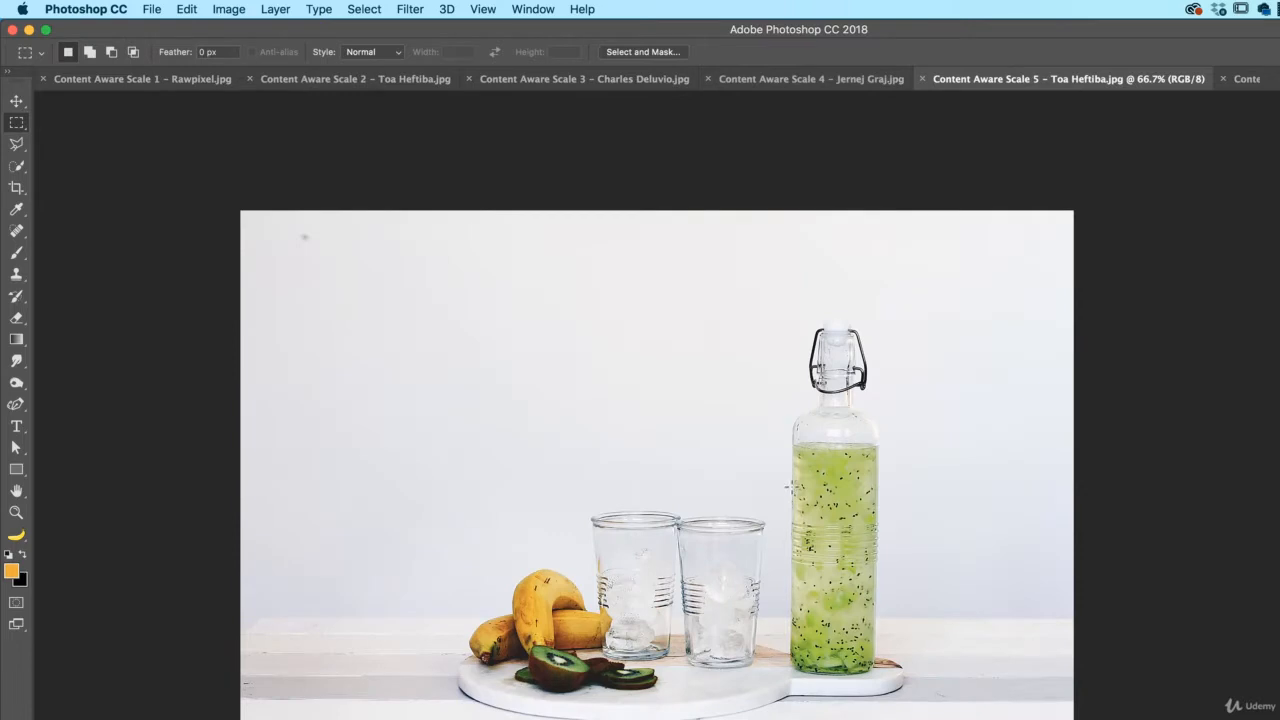
pyautogui.press('super+minus')
pyautogui.press('super+minus')
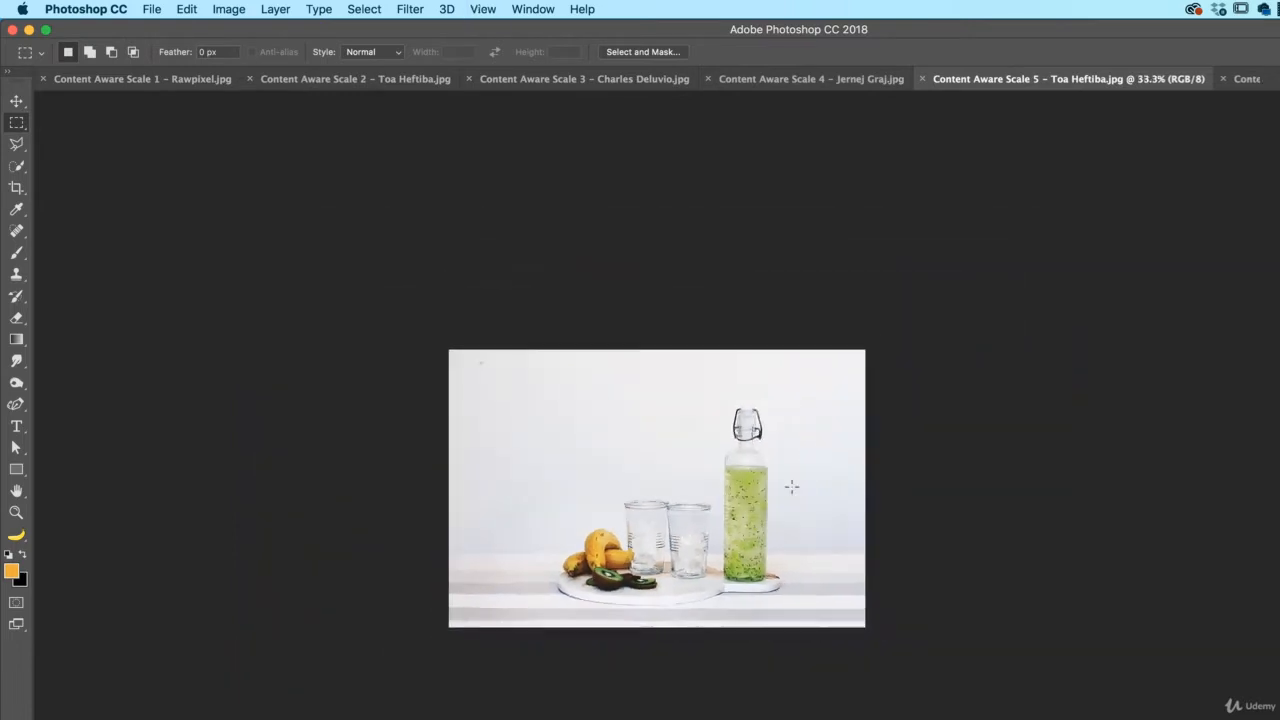
pyautogui.press('c')
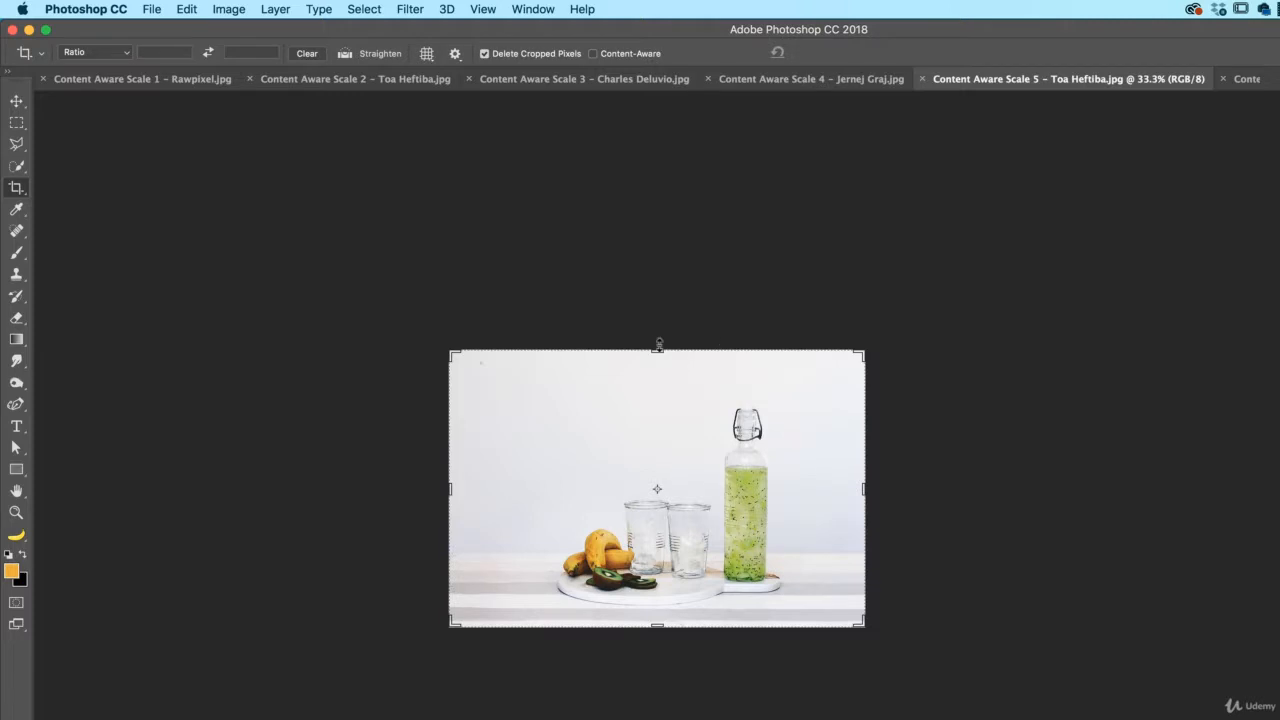
pyautogui.doubleClick(1150, 503)
pyautogui.press('Return')
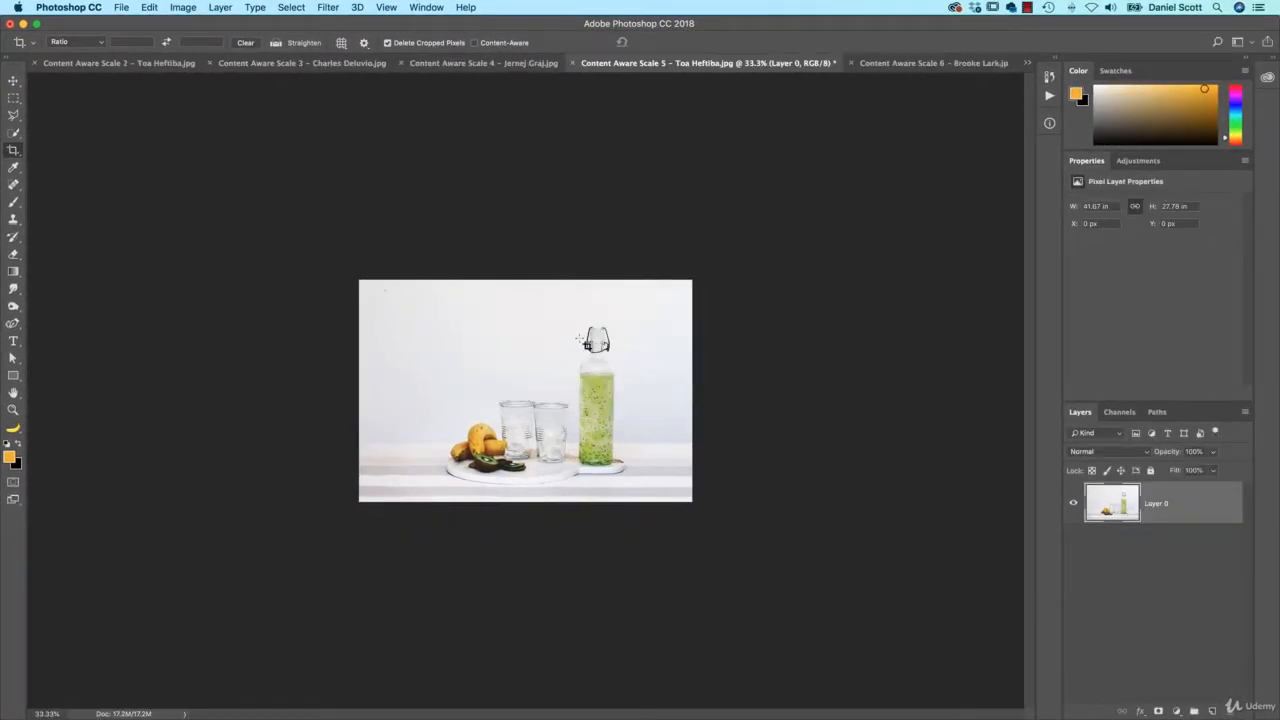
pyautogui.click(590, 342)
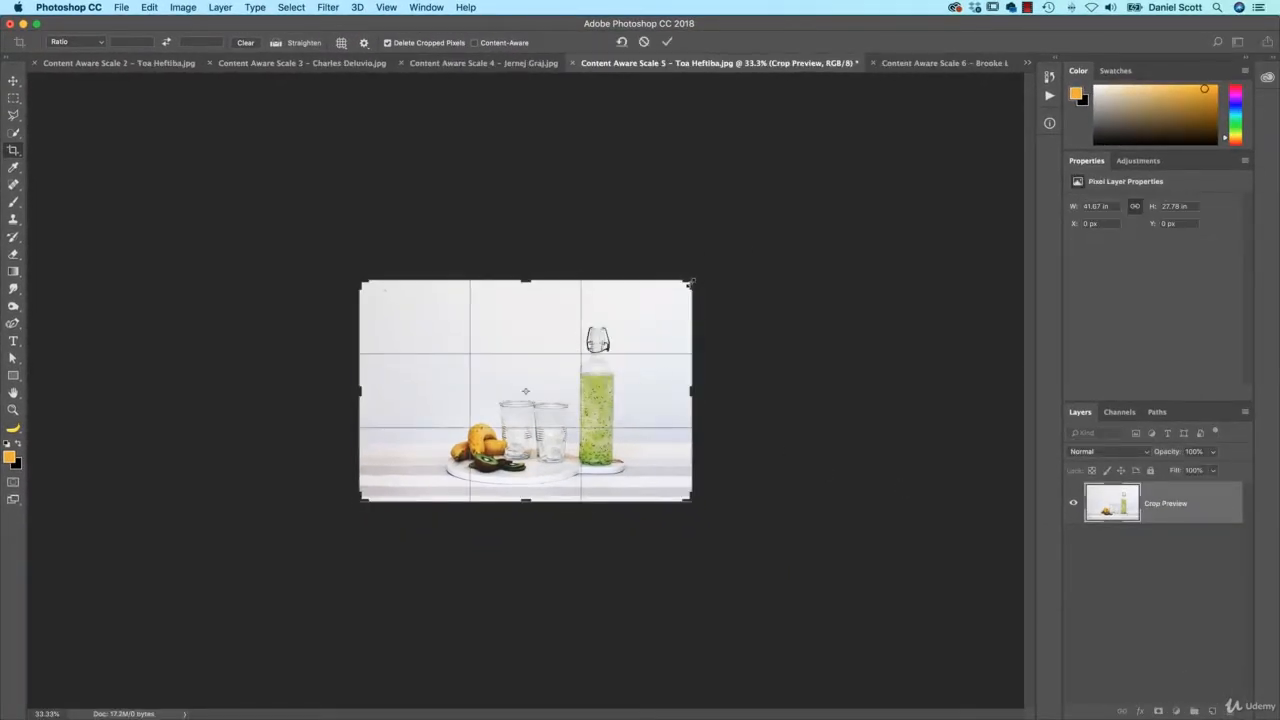
pyautogui.moveTo(691, 281); pyautogui.dragTo(726, 242)
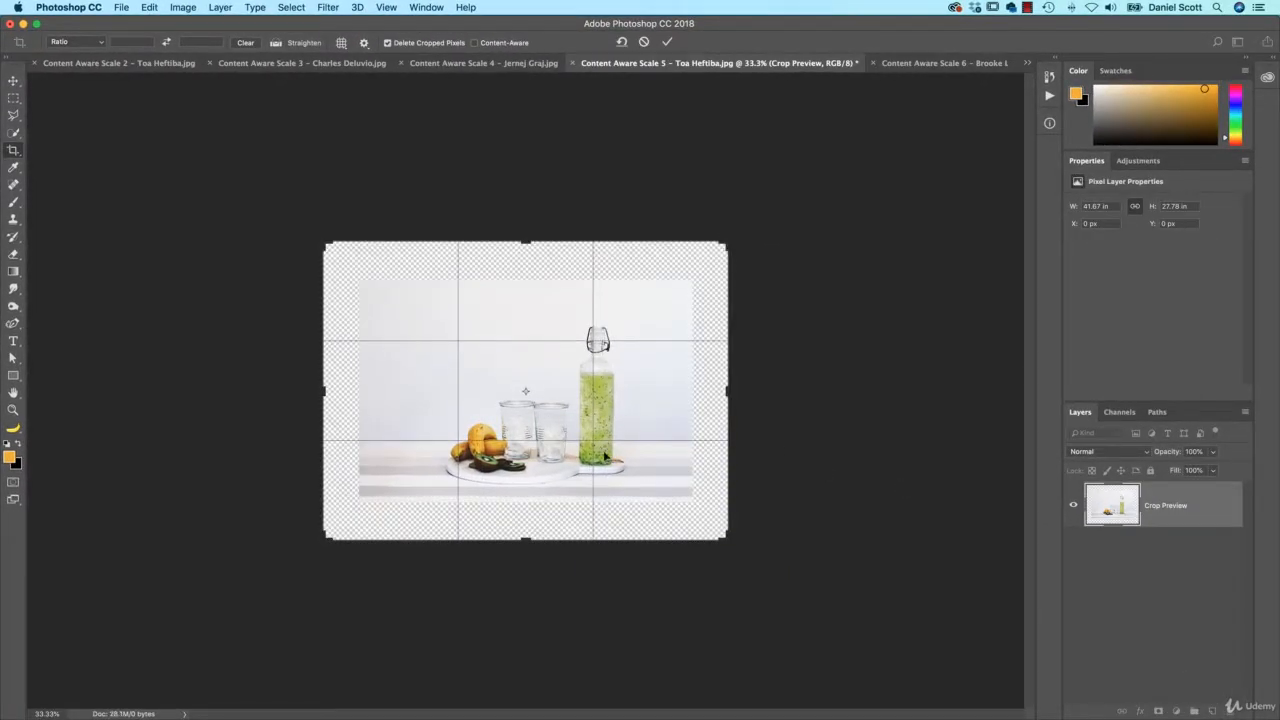
pyautogui.press('Return')
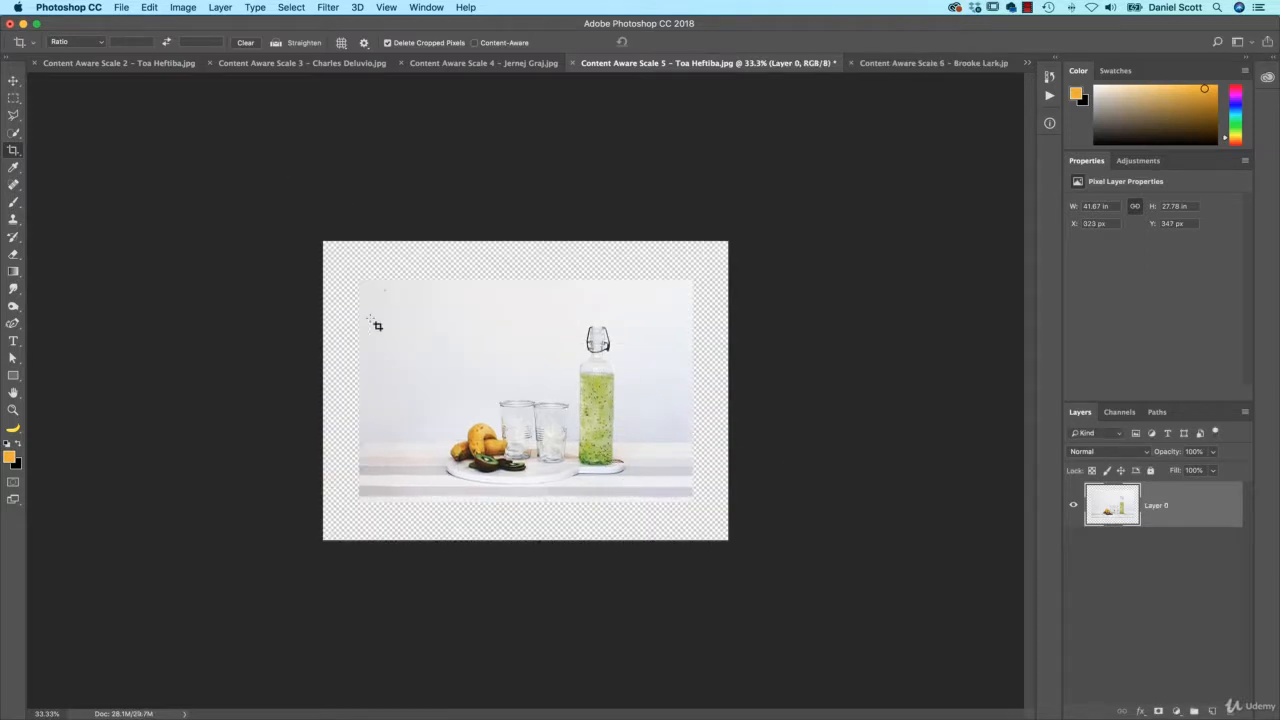
# Try a Content-Aware Scale stretch to the canvas corners, then cancel it
pyautogui.hotkey('ctrl', 'alt', 'shift', 'c')
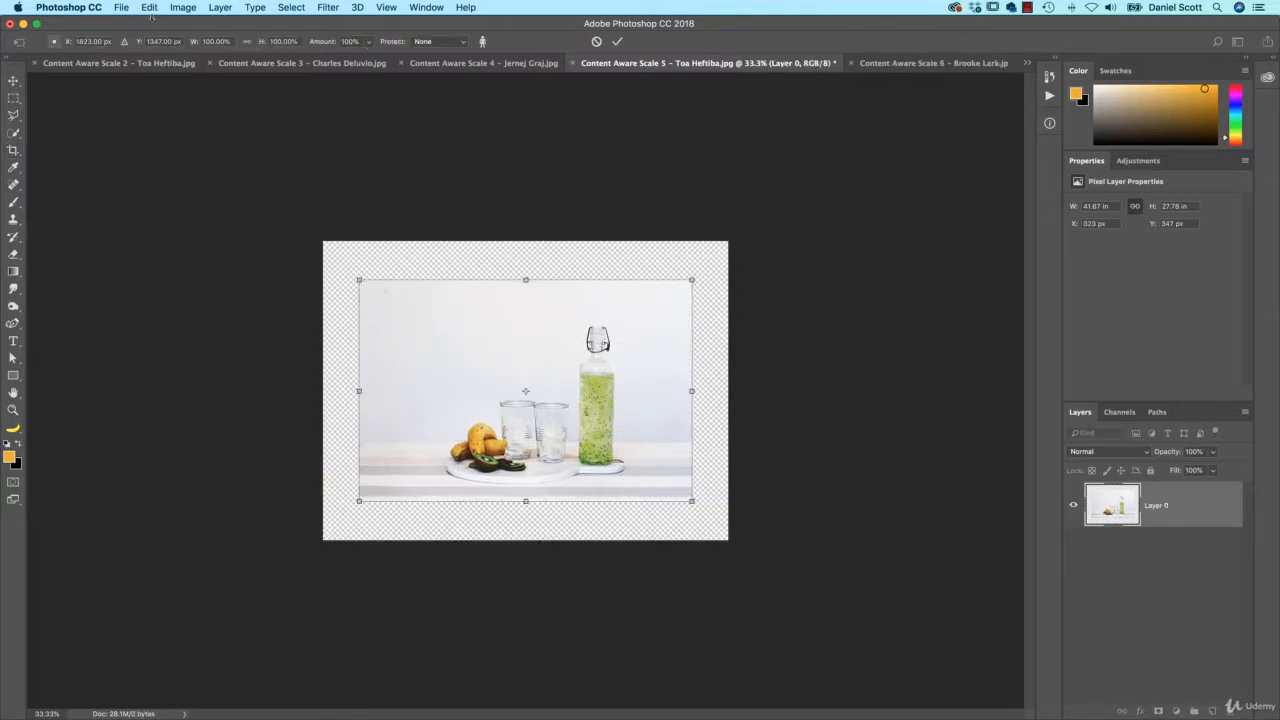
pyautogui.moveTo(692, 502); pyautogui.dragTo(728, 540)
pyautogui.moveTo(359, 279); pyautogui.dragTo(322, 241)
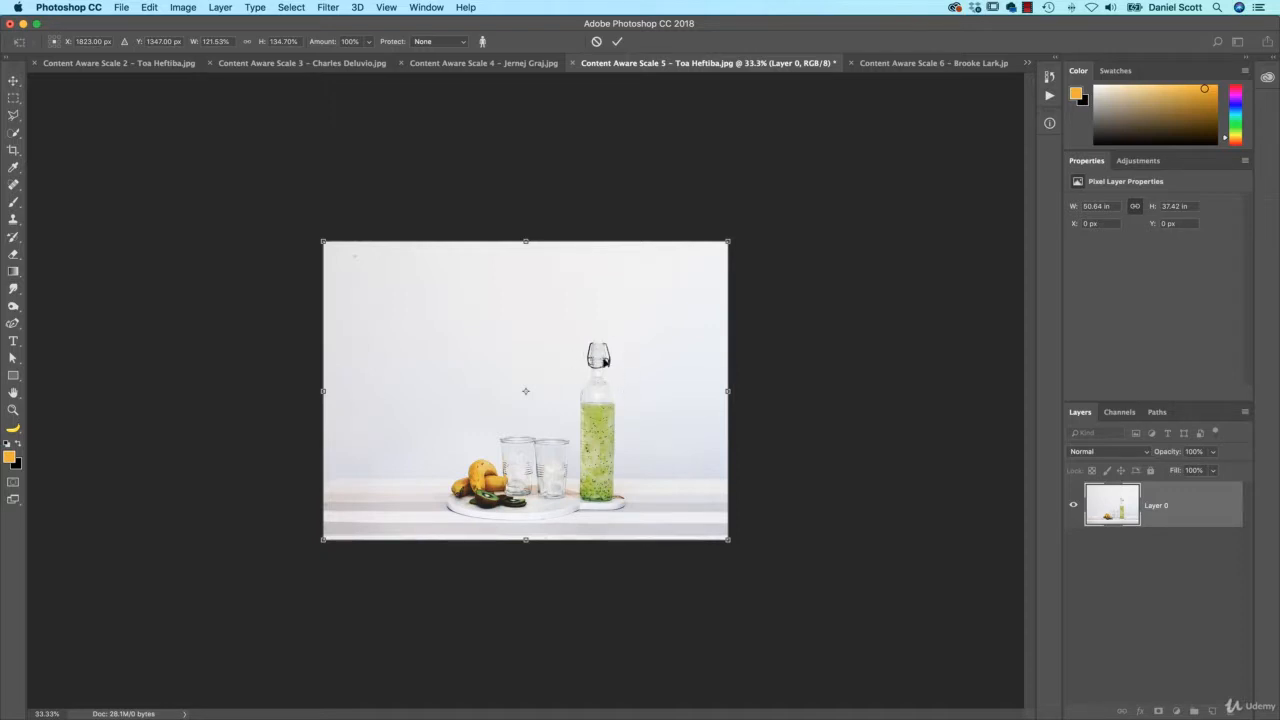
pyautogui.press('Escape')
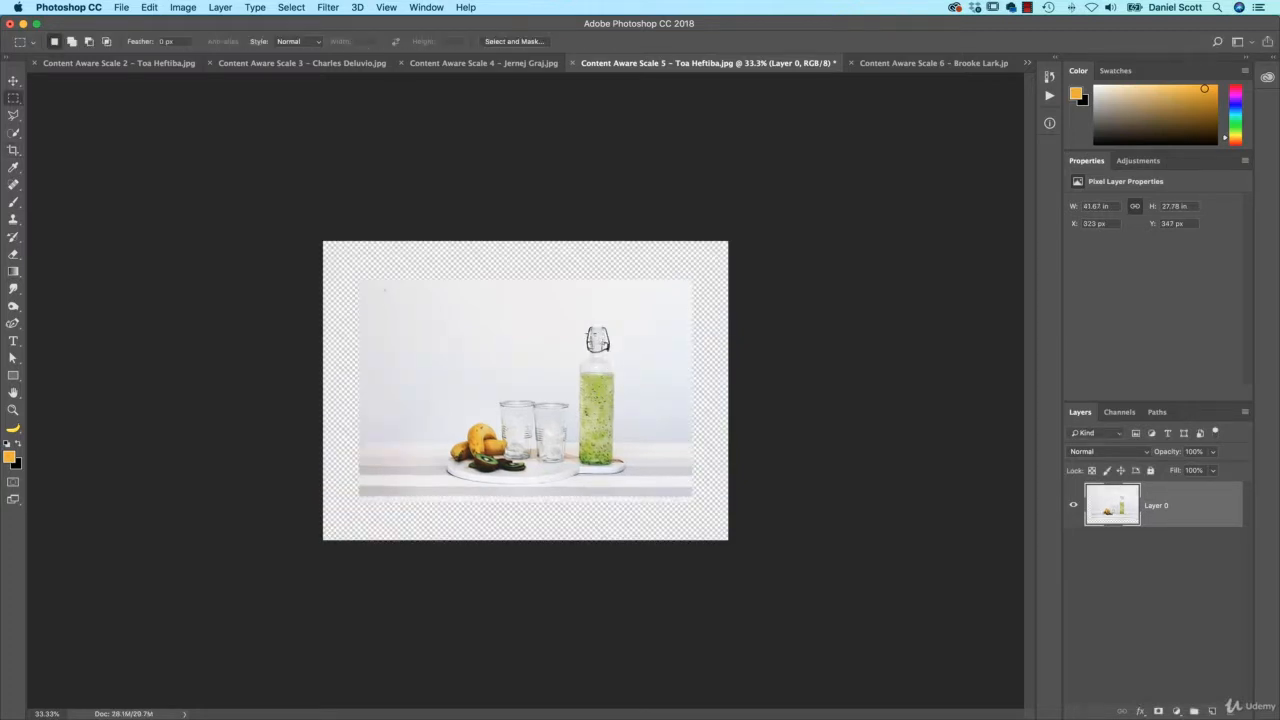
# Zoom in and marquee-select the top of the bottle
pyautogui.press('super+equal')
pyautogui.press('super+equal')
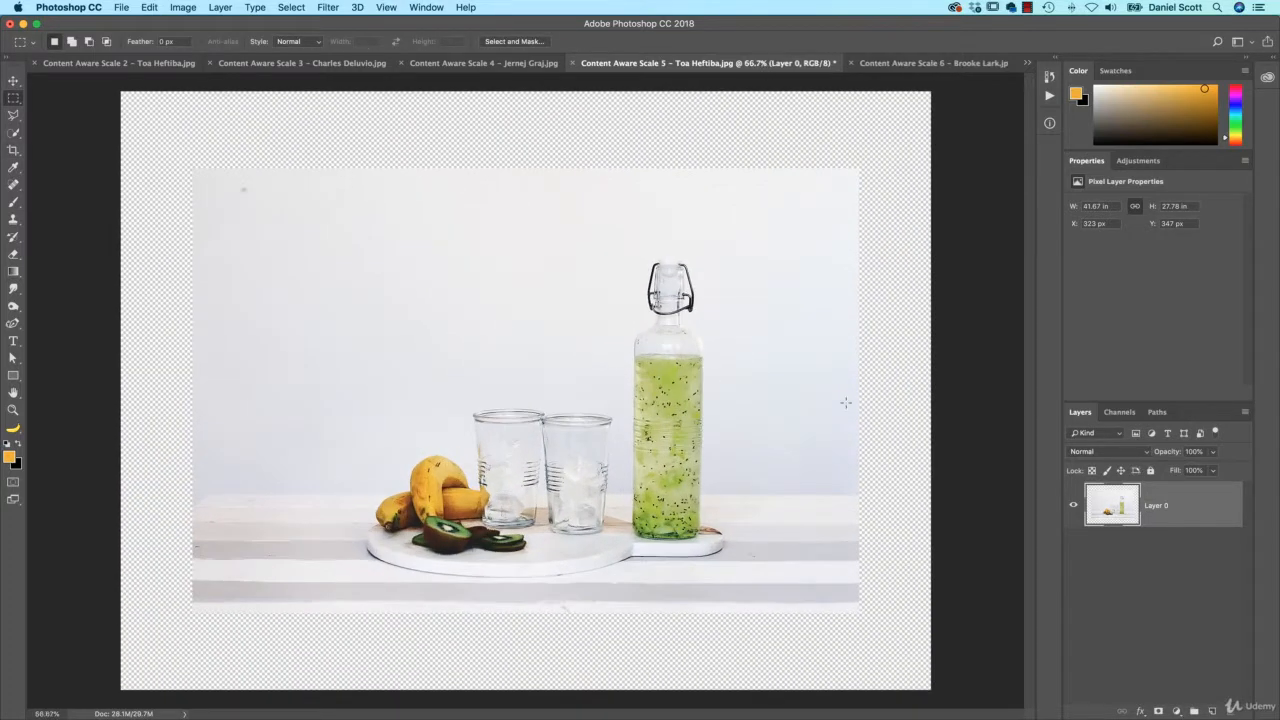
pyautogui.moveTo(637, 248); pyautogui.dragTo(714, 368)
pyautogui.moveTo(628, 263); pyautogui.dragTo(714, 366)
# Save the bottle-top selection as 'Bottle' and deselect
pyautogui.click(300, 7)
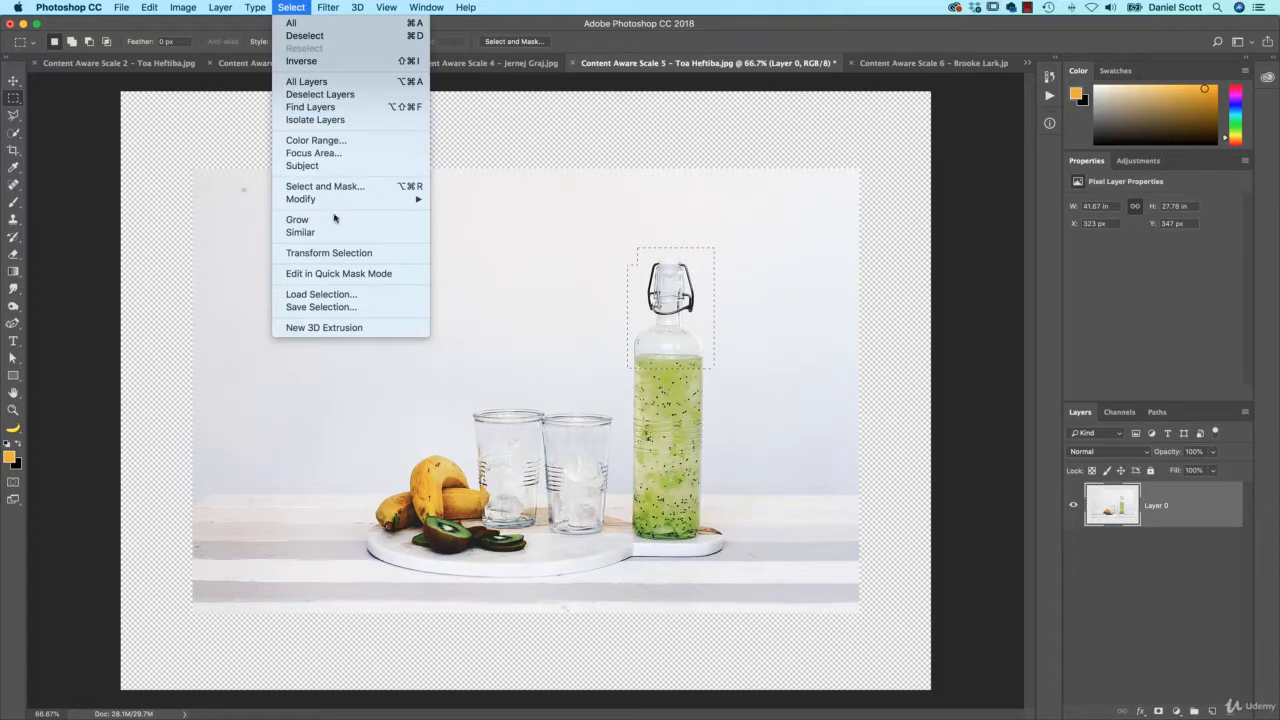
pyautogui.click(332, 305)
pyautogui.press('Return')
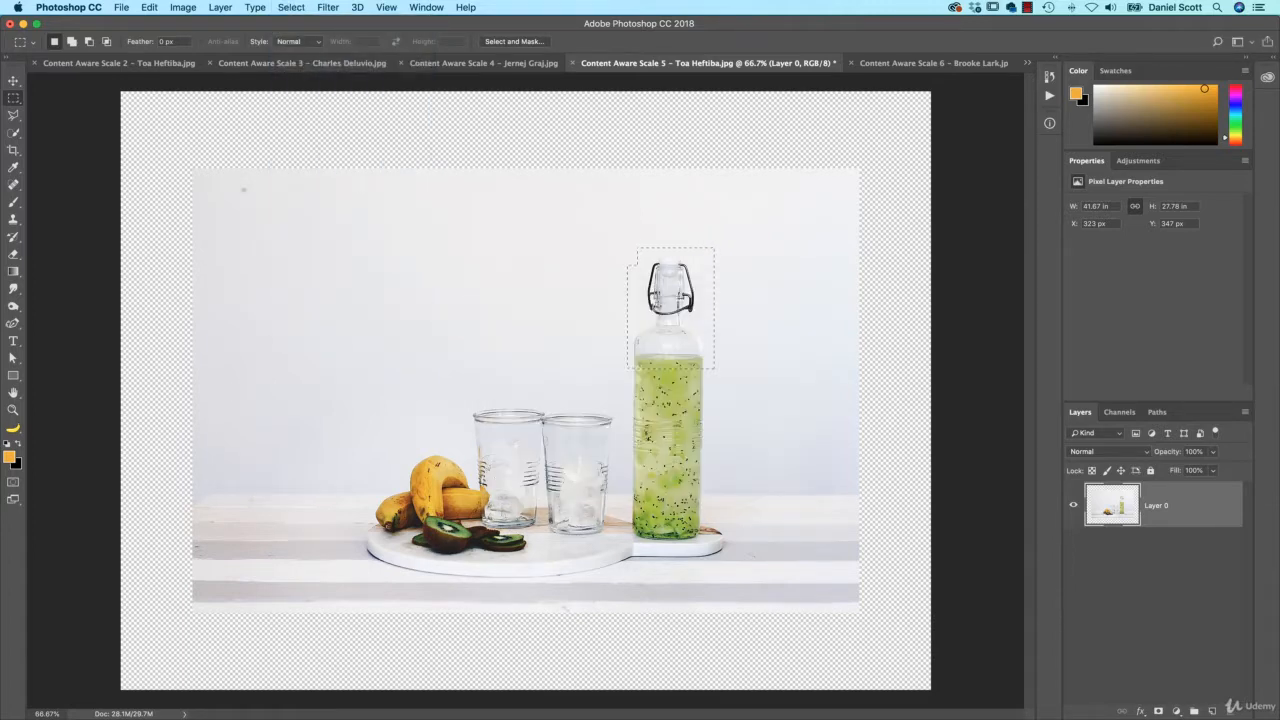
pyautogui.press('super+d')
# Content-Aware Scale the photo out to the canvas corners, commit, then undo the stretch
pyautogui.press('super+minus')
pyautogui.press('super+minus')
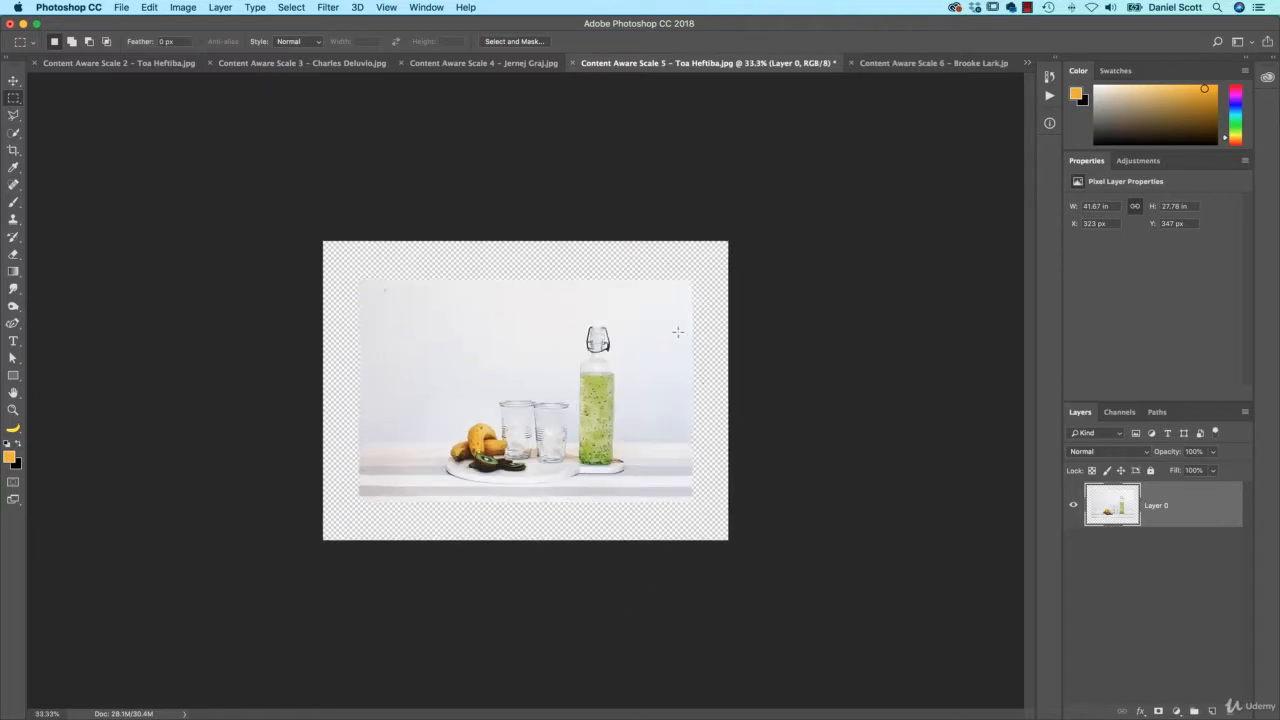
pyautogui.press('alt+shift+super+c')
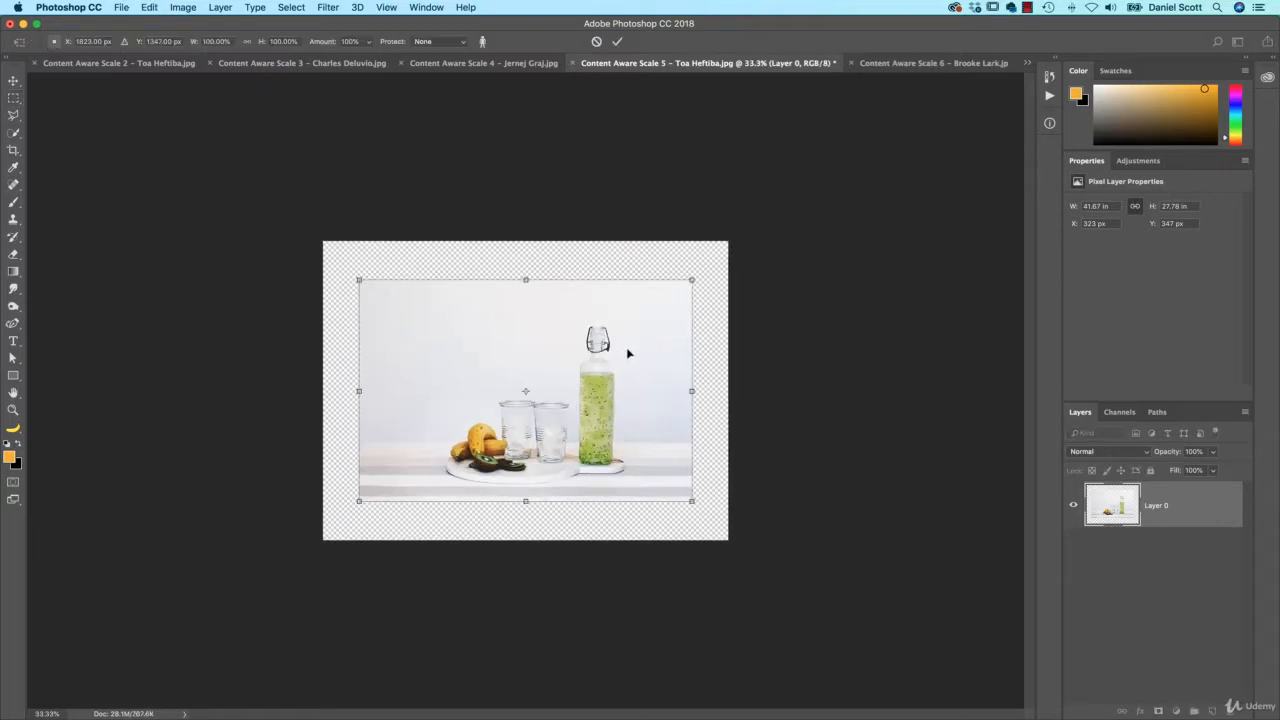
pyautogui.press('super+plus')
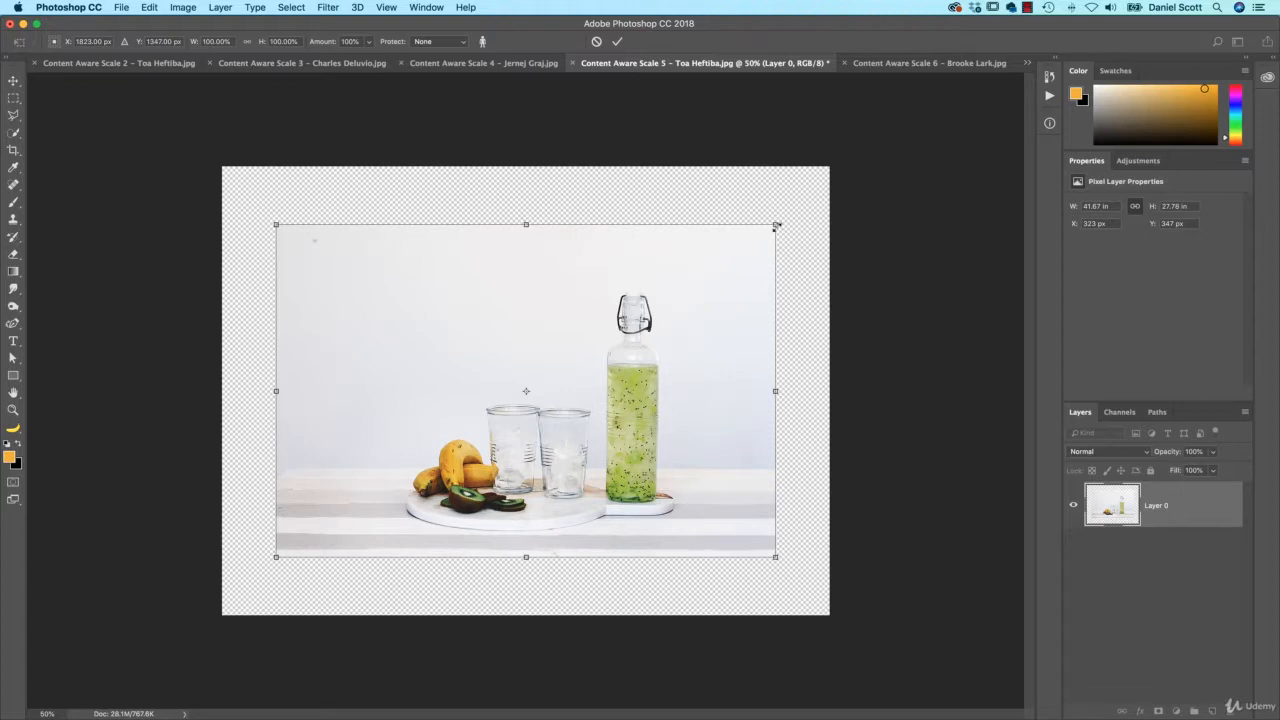
pyautogui.moveTo(776, 224); pyautogui.dragTo(828, 167)
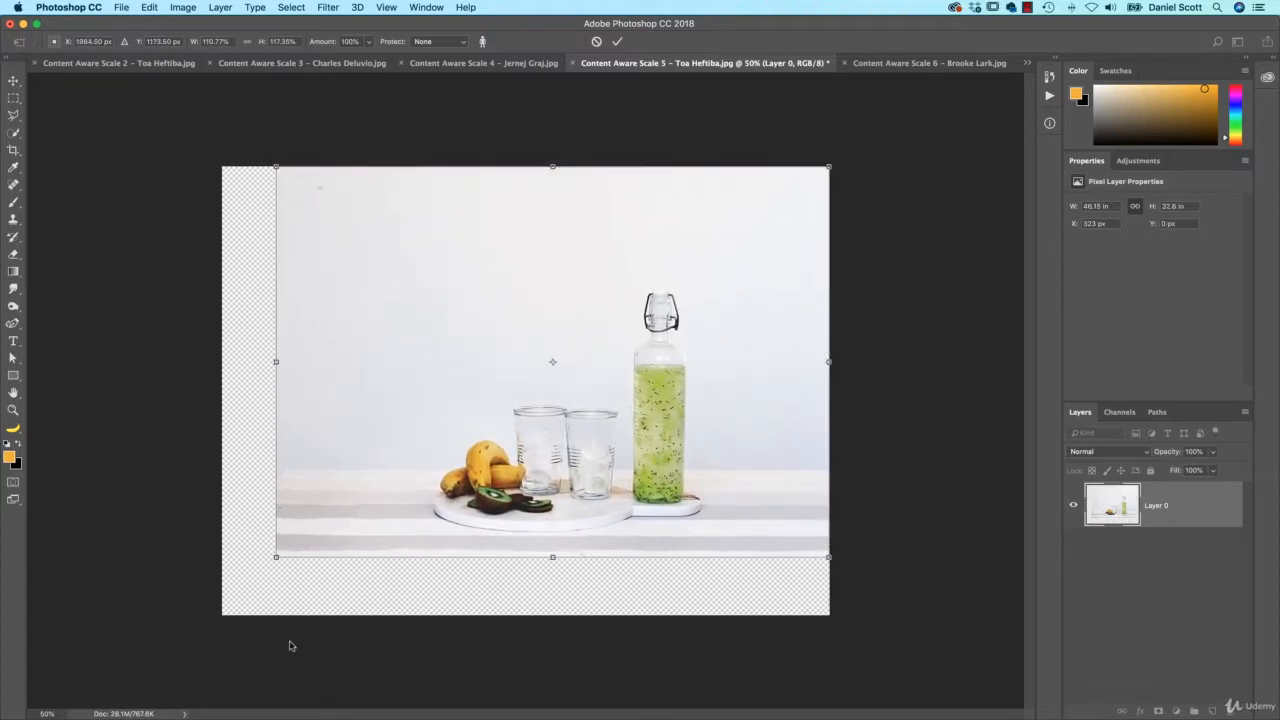
pyautogui.moveTo(276, 558); pyautogui.dragTo(222, 616)
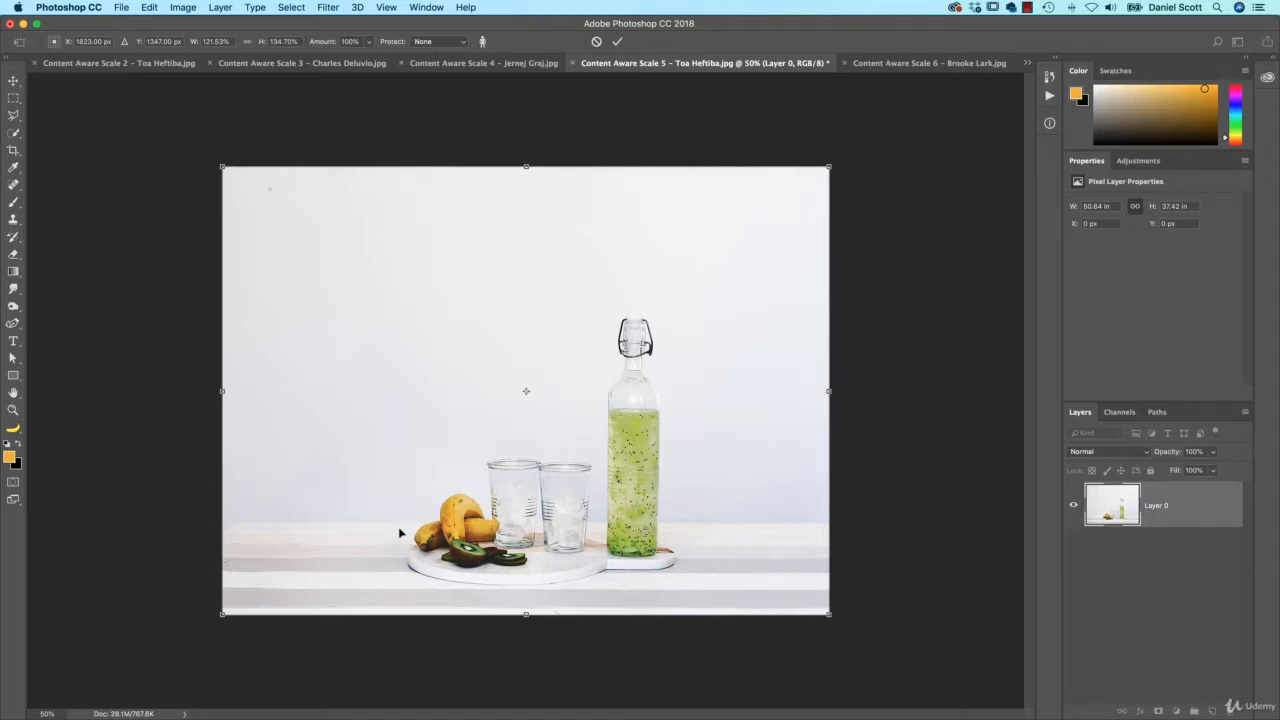
pyautogui.press('Return')
pyautogui.press('v')
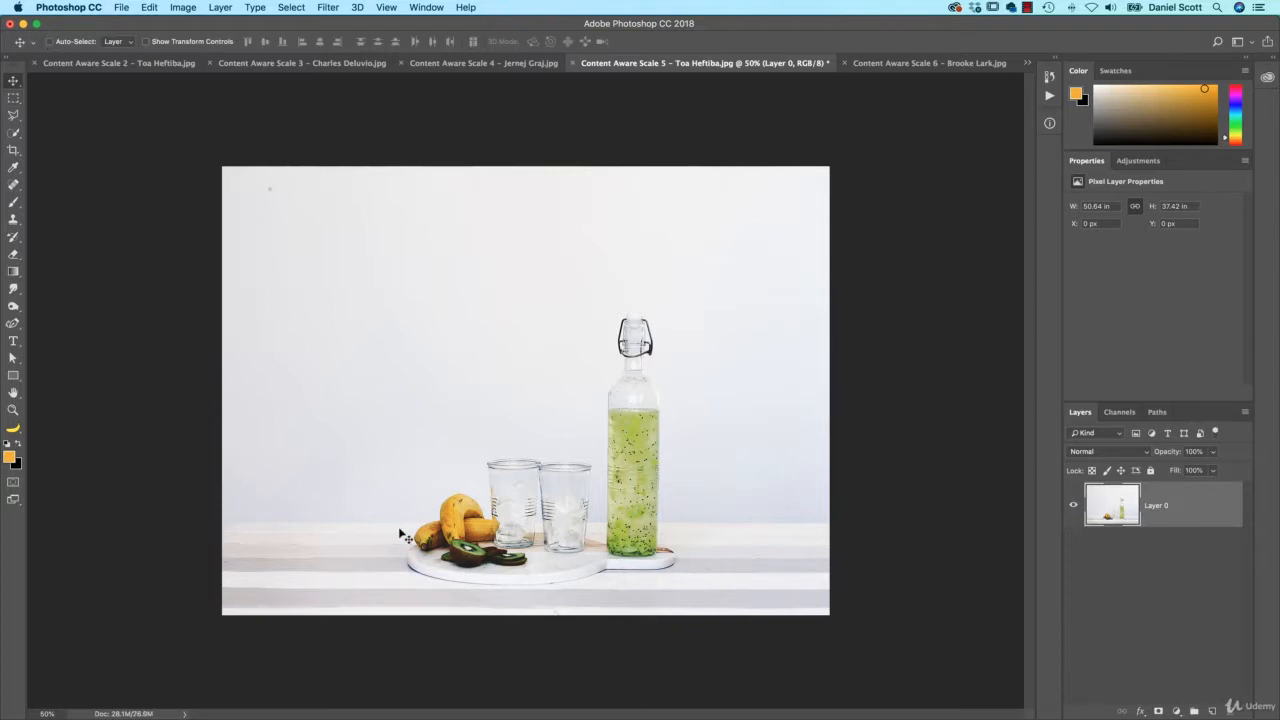
pyautogui.press('super+z')
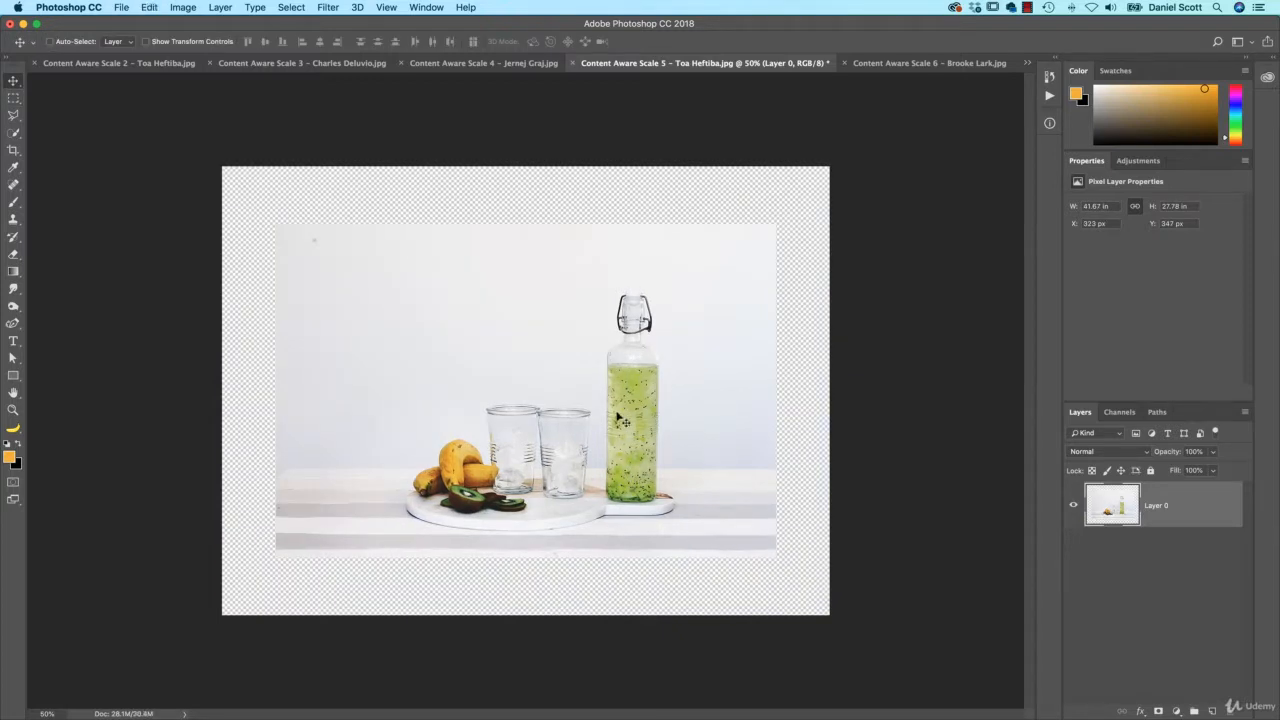
# Move the bottle photo to the canvas bottom, content-aware widen it to full width, and marquee the top strip
pyautogui.moveTo(612, 367); pyautogui.dragTo(611, 424)
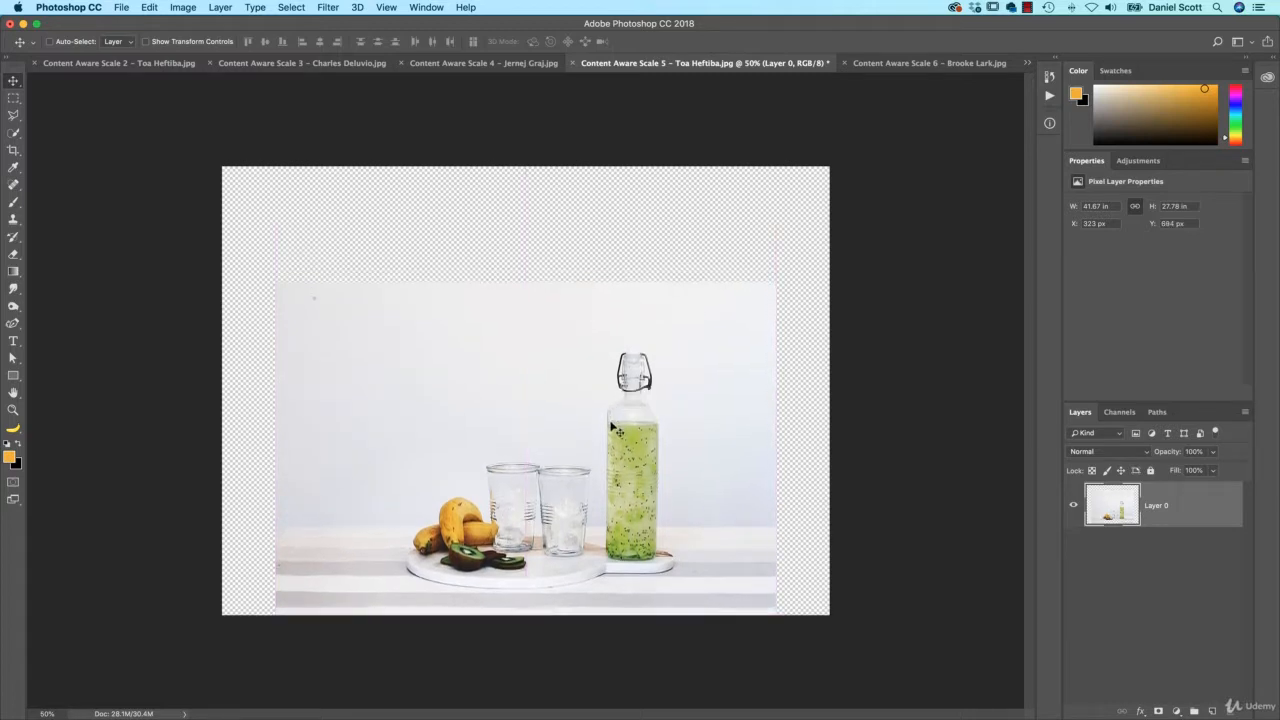
pyautogui.press('super+alt+shift+c')
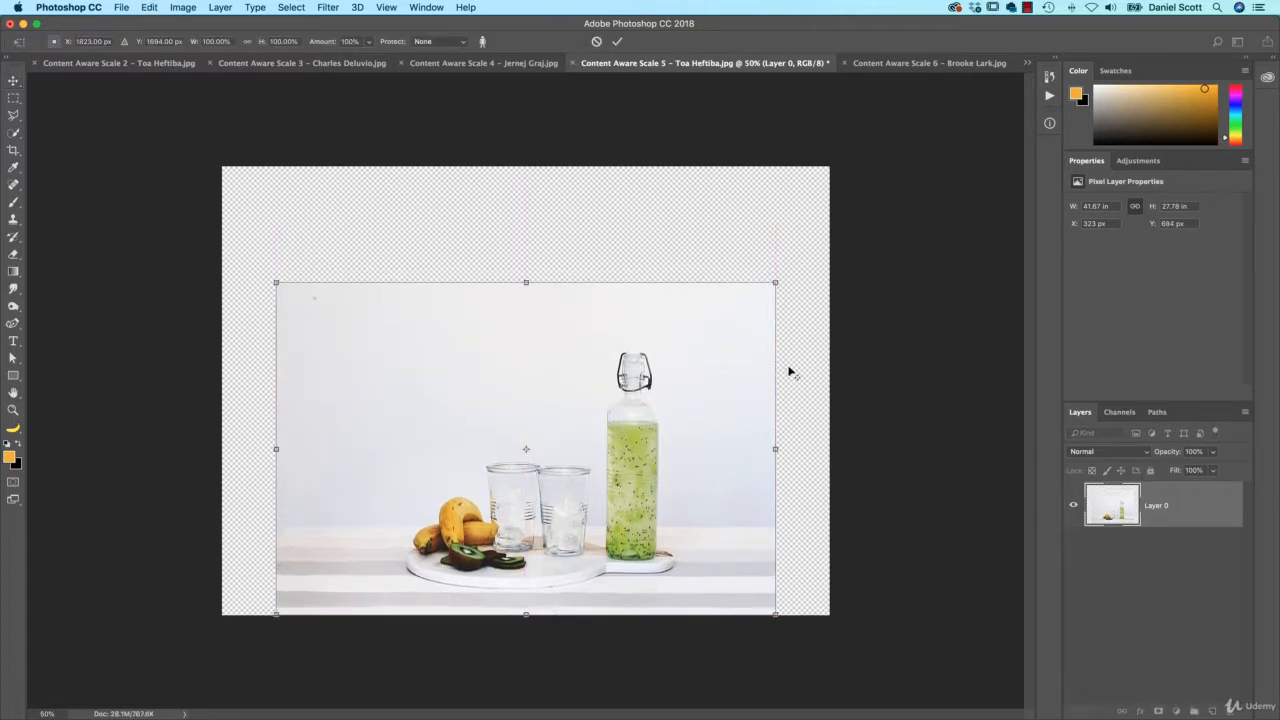
pyautogui.moveTo(777, 449); pyautogui.dragTo(833, 449)
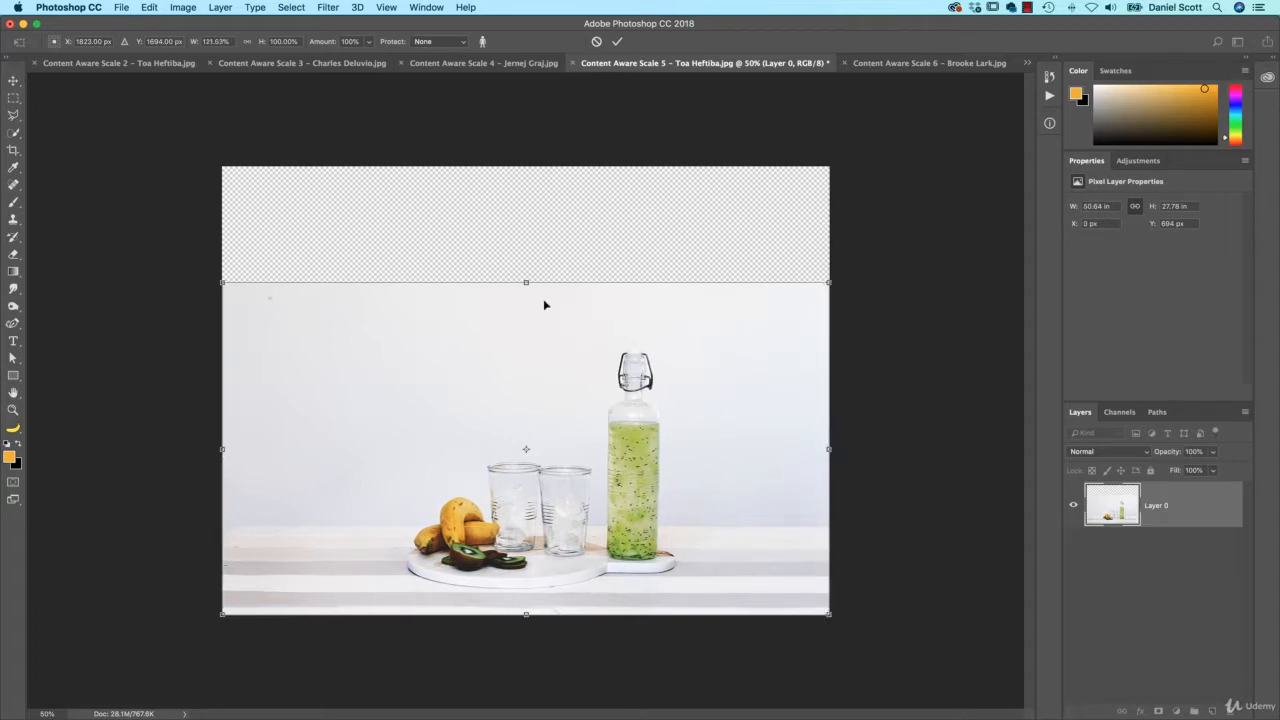
pyautogui.press('Return')
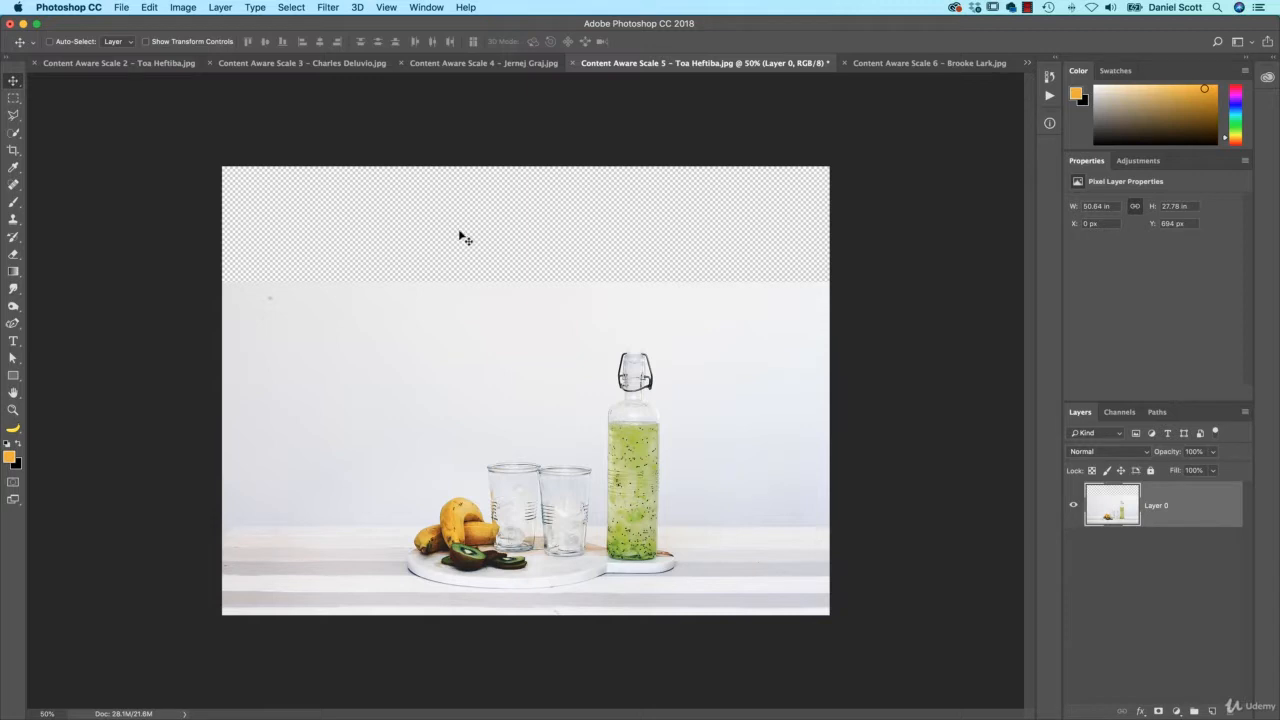
pyautogui.press('m')
pyautogui.moveTo(215, 157); pyautogui.dragTo(849, 288)
# Fill the selected top strip using Edit > Fill with Contents set to Content-Aware, then deselect
pyautogui.click(150, 7)
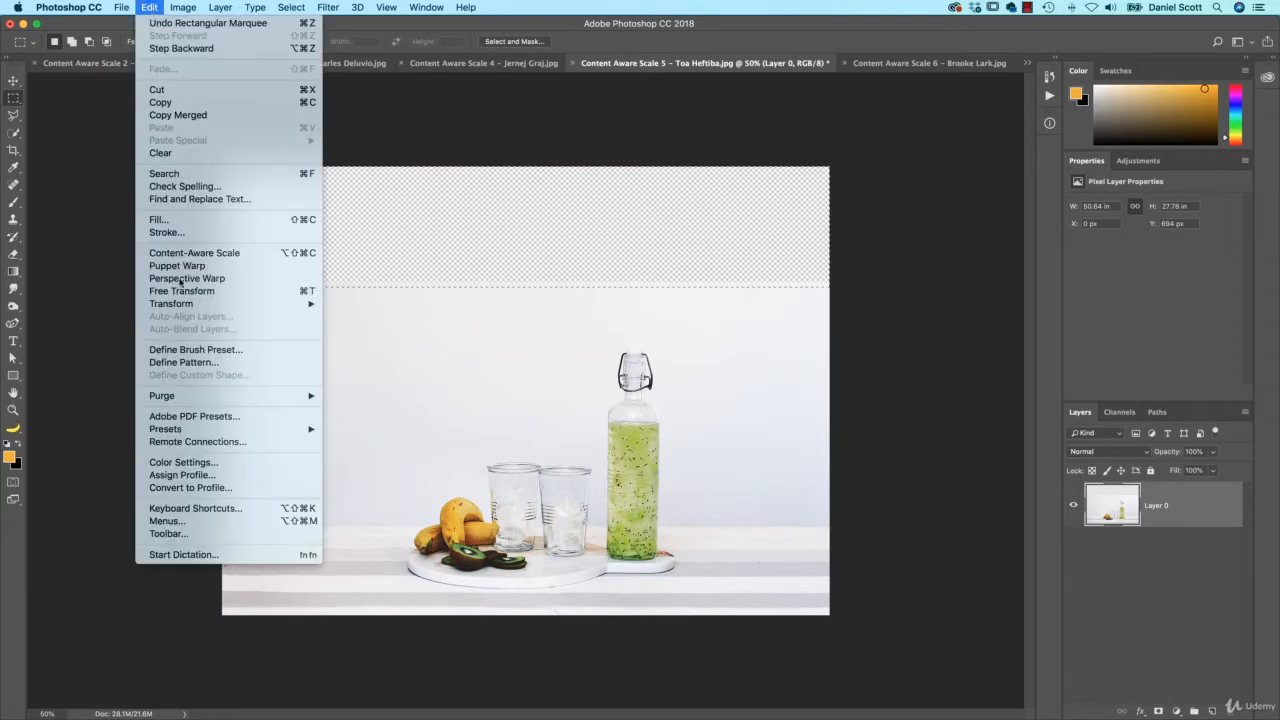
pyautogui.click(186, 229)
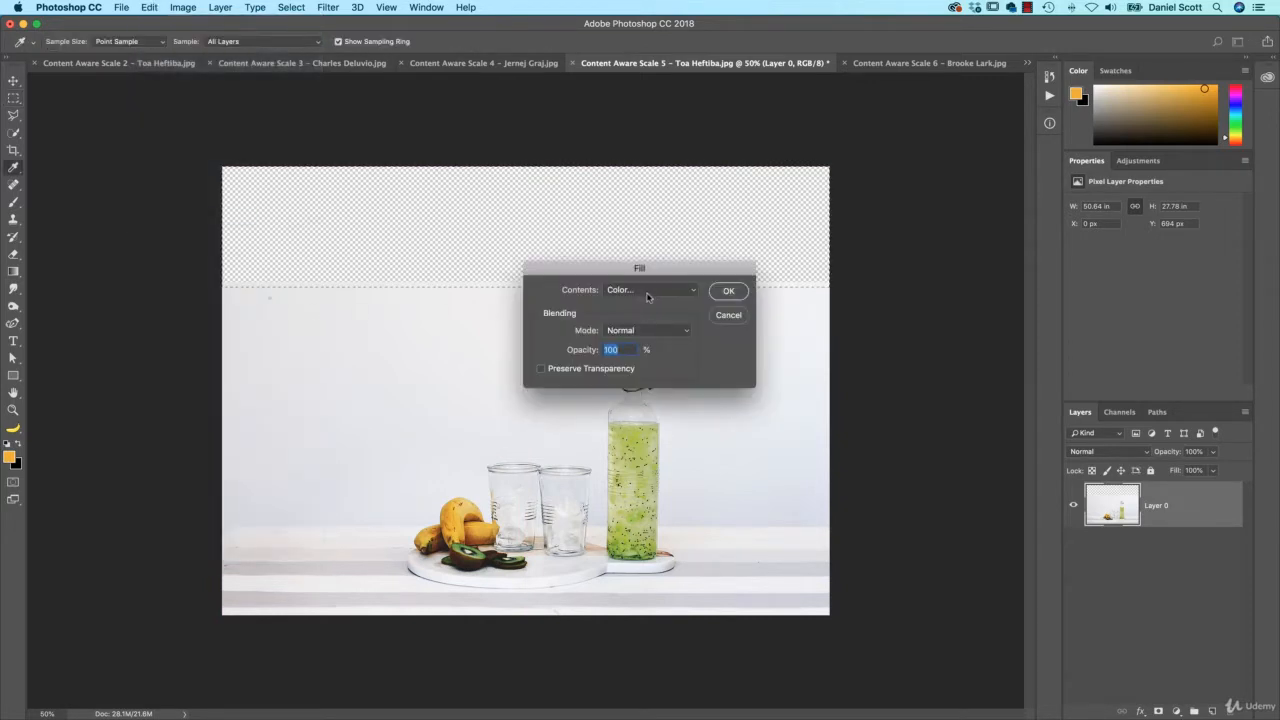
pyautogui.click(652, 292)
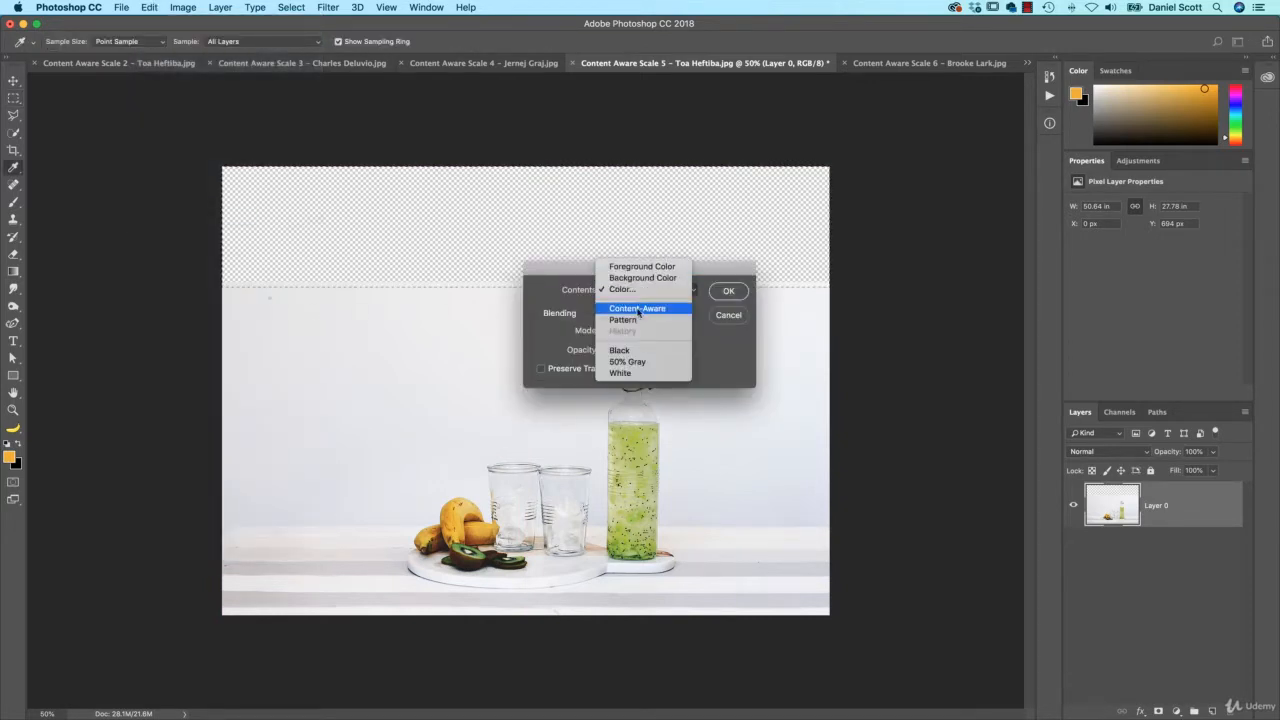
pyautogui.click(638, 309)
pyautogui.click(727, 291)
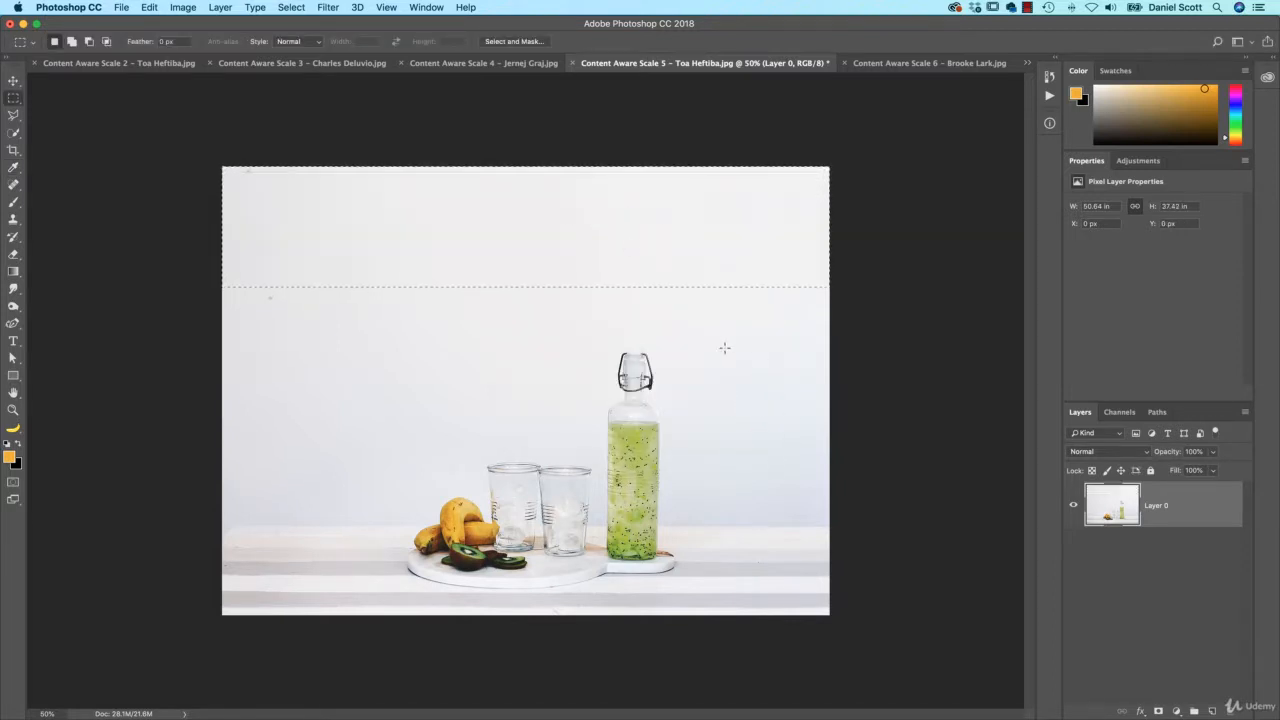
pyautogui.press('super+d')
# Switch to the Content Aware Scale 6 breakfast photo, unlock it as Layer 0, and crop outward on all sides
pyautogui.click(905, 63)
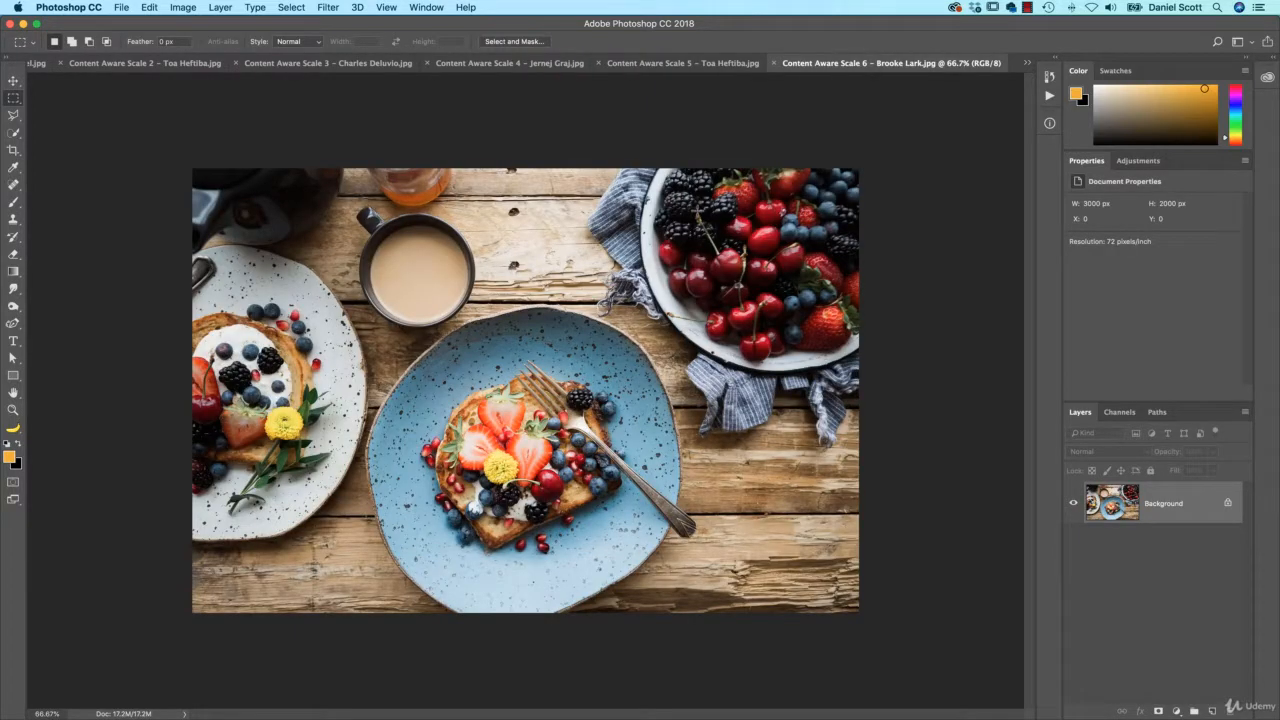
pyautogui.press('super+minus')
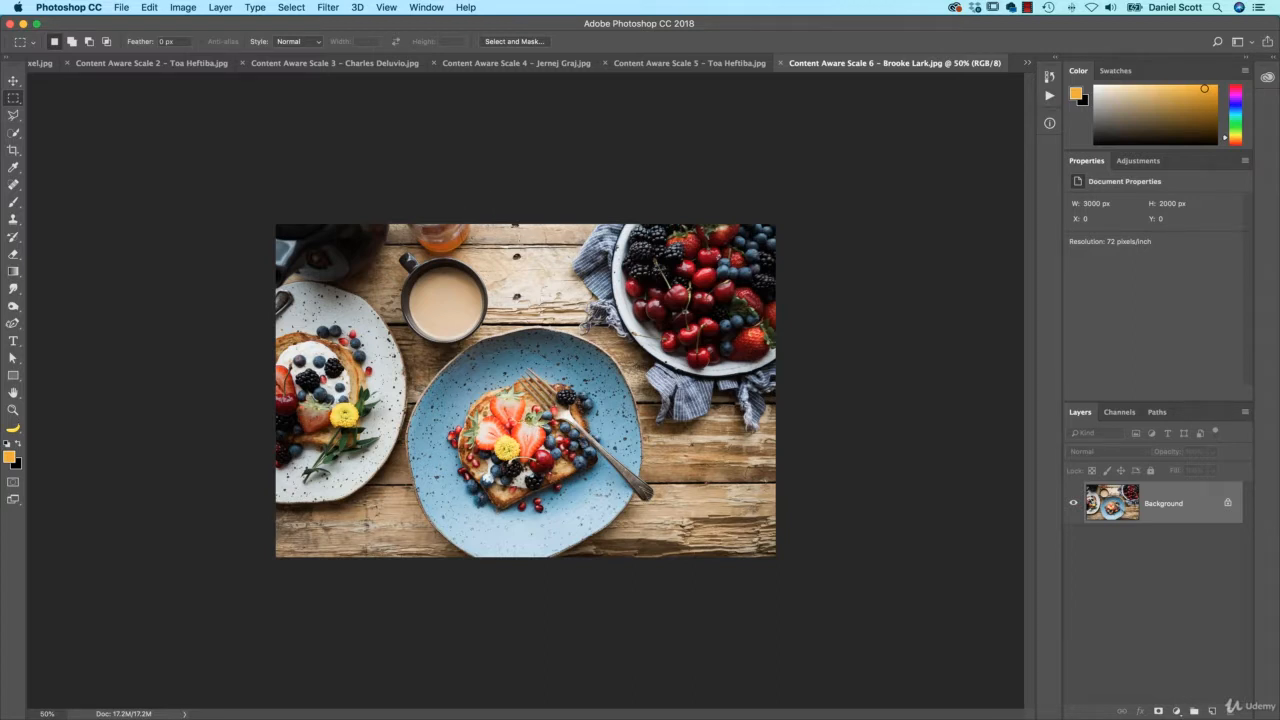
pyautogui.press('c')
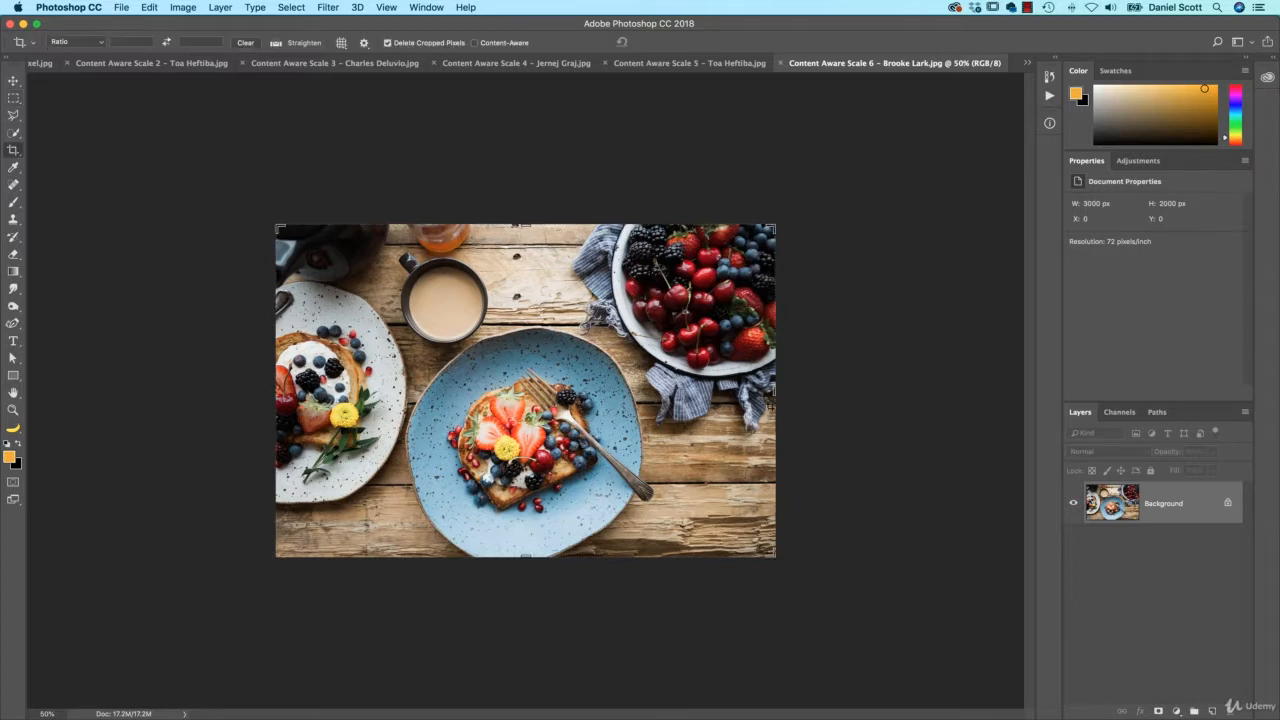
pyautogui.doubleClick(1165, 505)
pyautogui.press('Return')
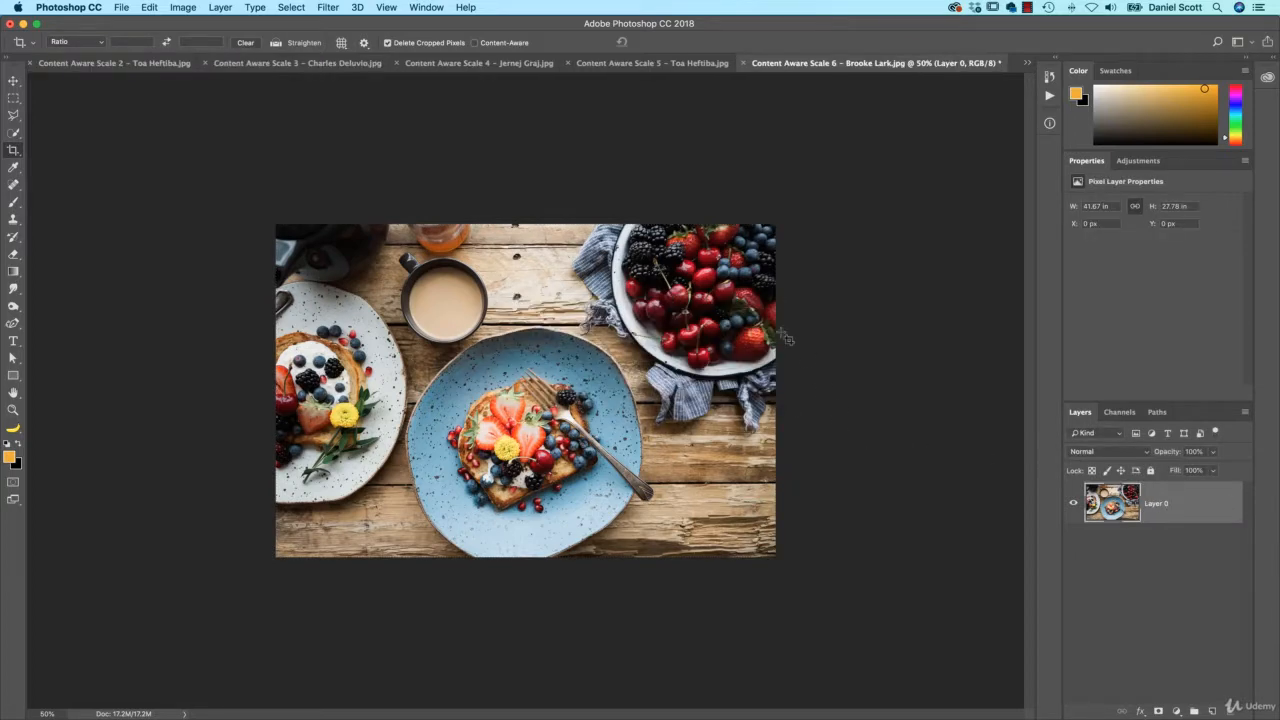
pyautogui.moveTo(777, 556); pyautogui.dragTo(827, 604)
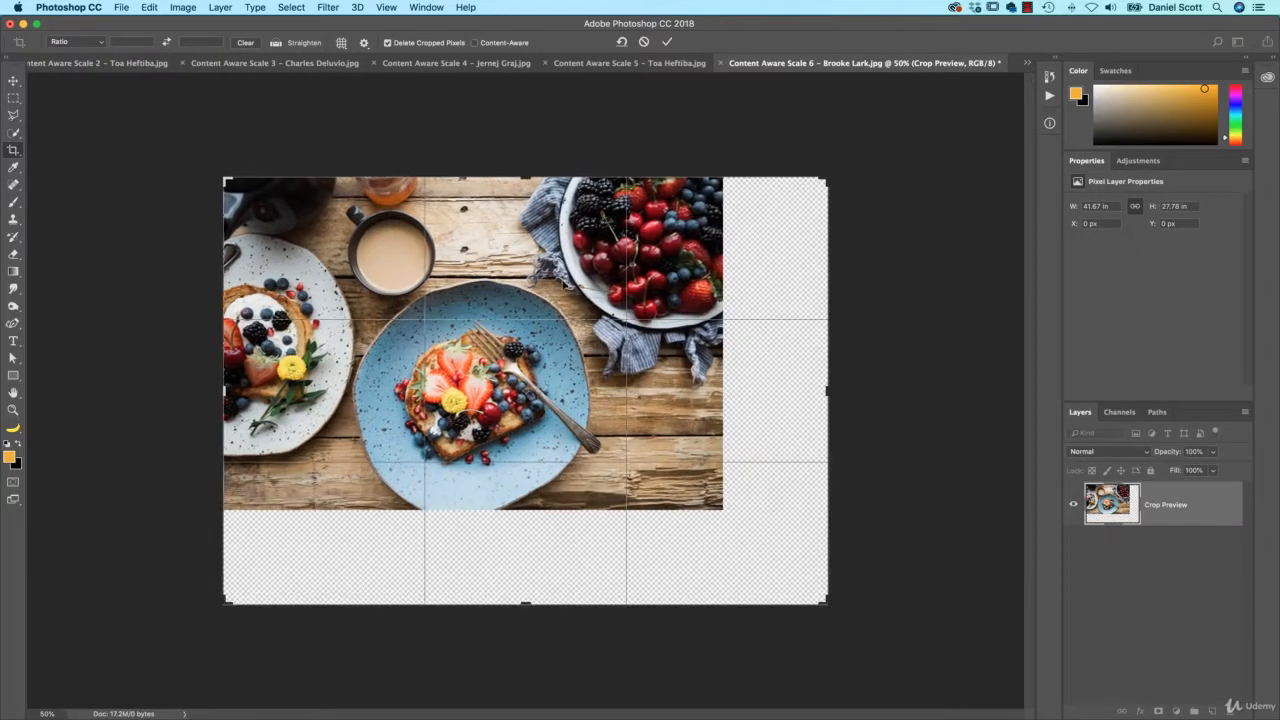
pyautogui.moveTo(223, 179); pyautogui.dragTo(184, 137)
pyautogui.press('Return')
# Content-Aware Scale the photo to fill the whole canvas, commit, then undo it
pyautogui.press('super+alt+shift+c')
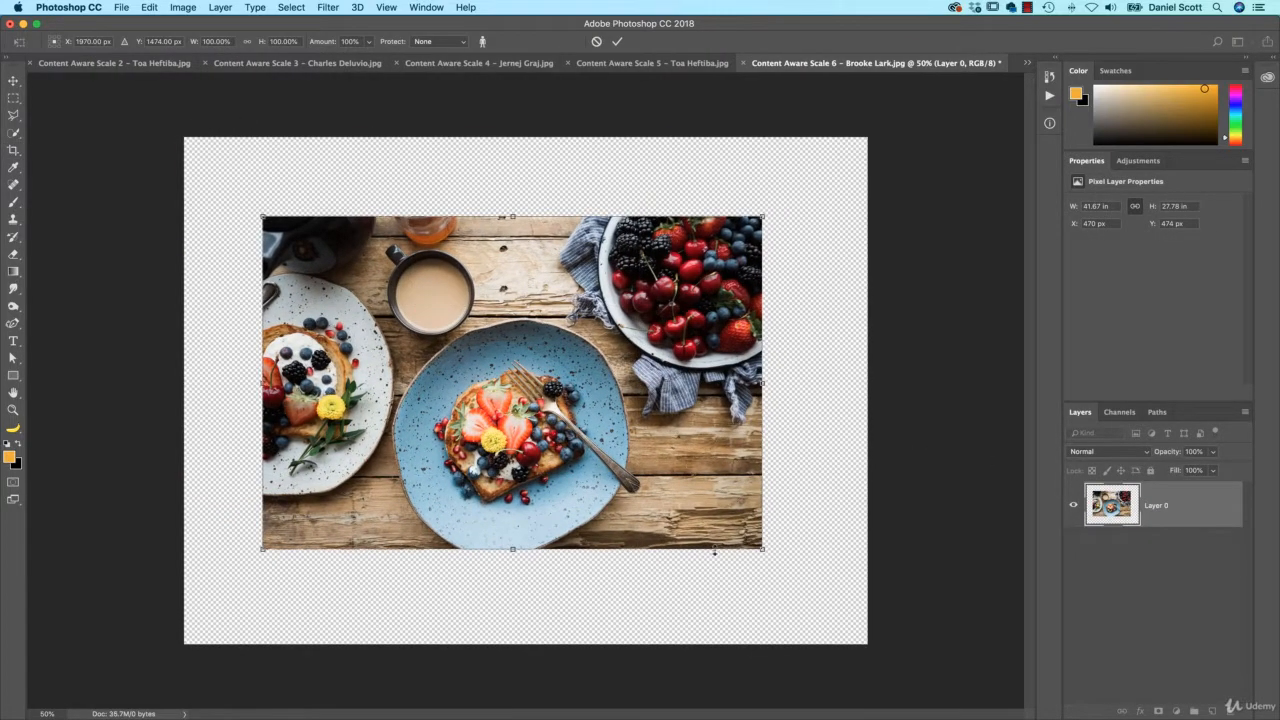
pyautogui.moveTo(763, 549); pyautogui.dragTo(867, 644)
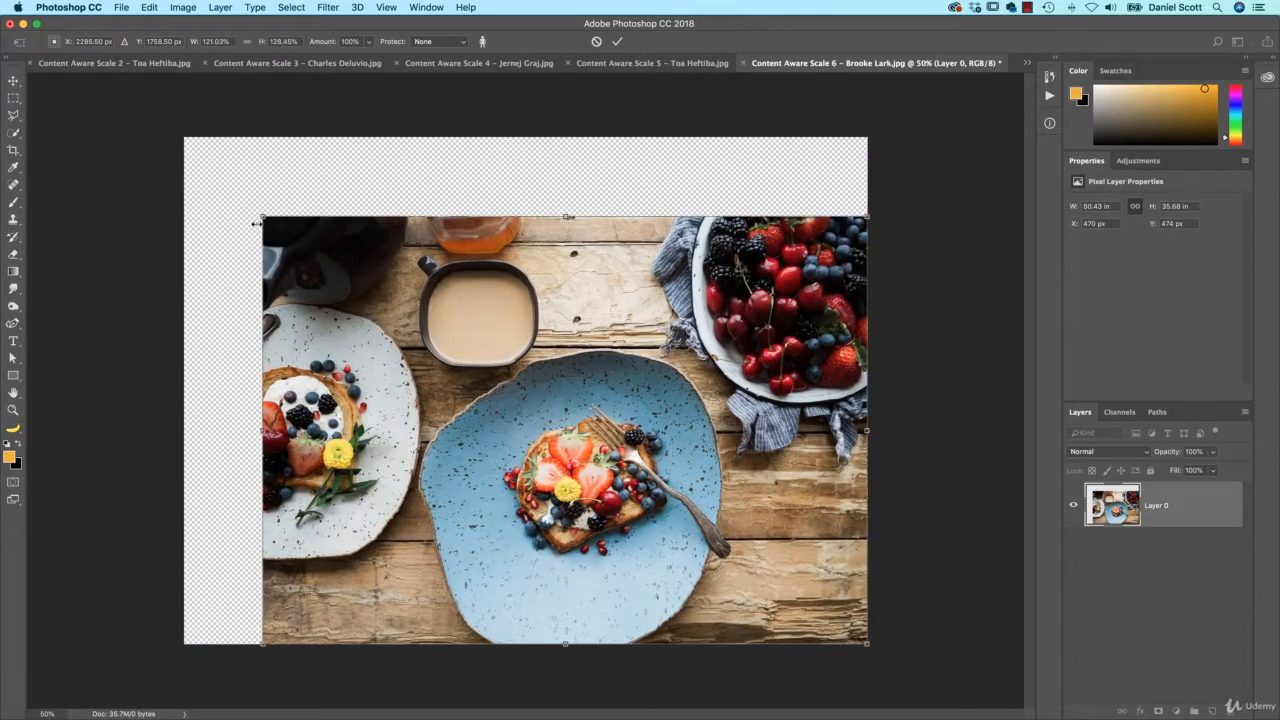
pyautogui.moveTo(258, 216); pyautogui.dragTo(184, 137)
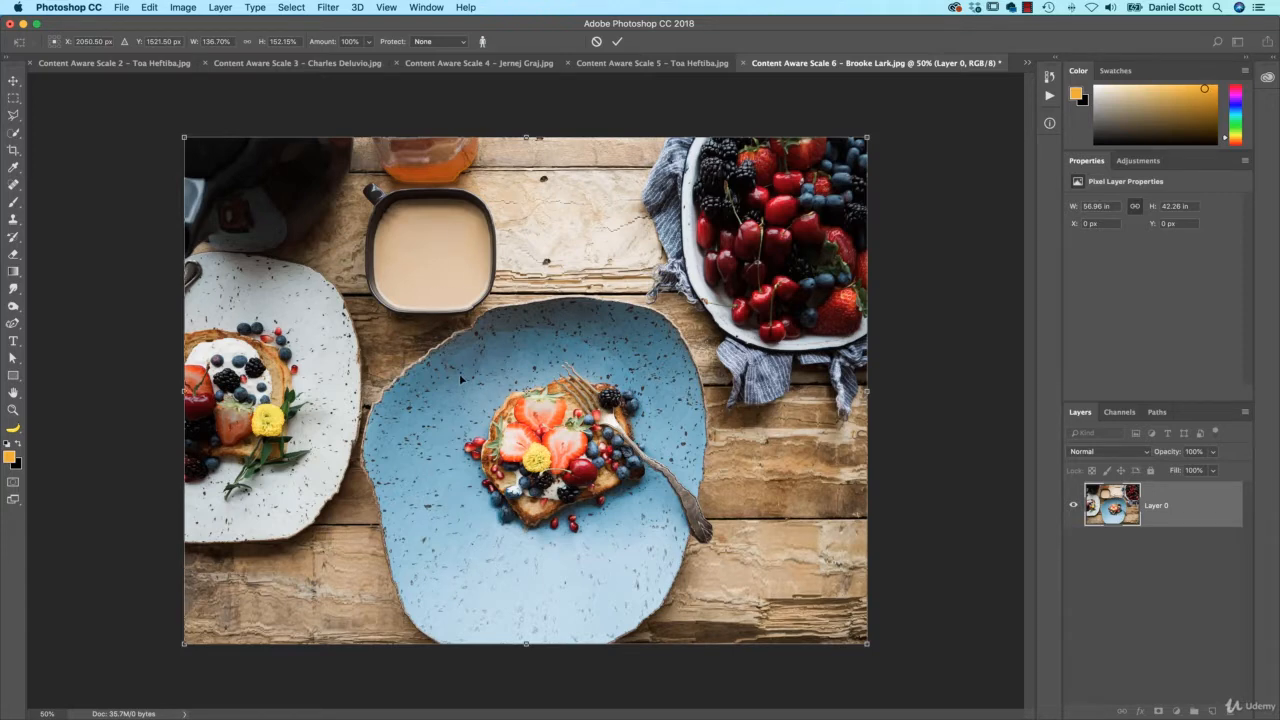
pyautogui.press('Return')
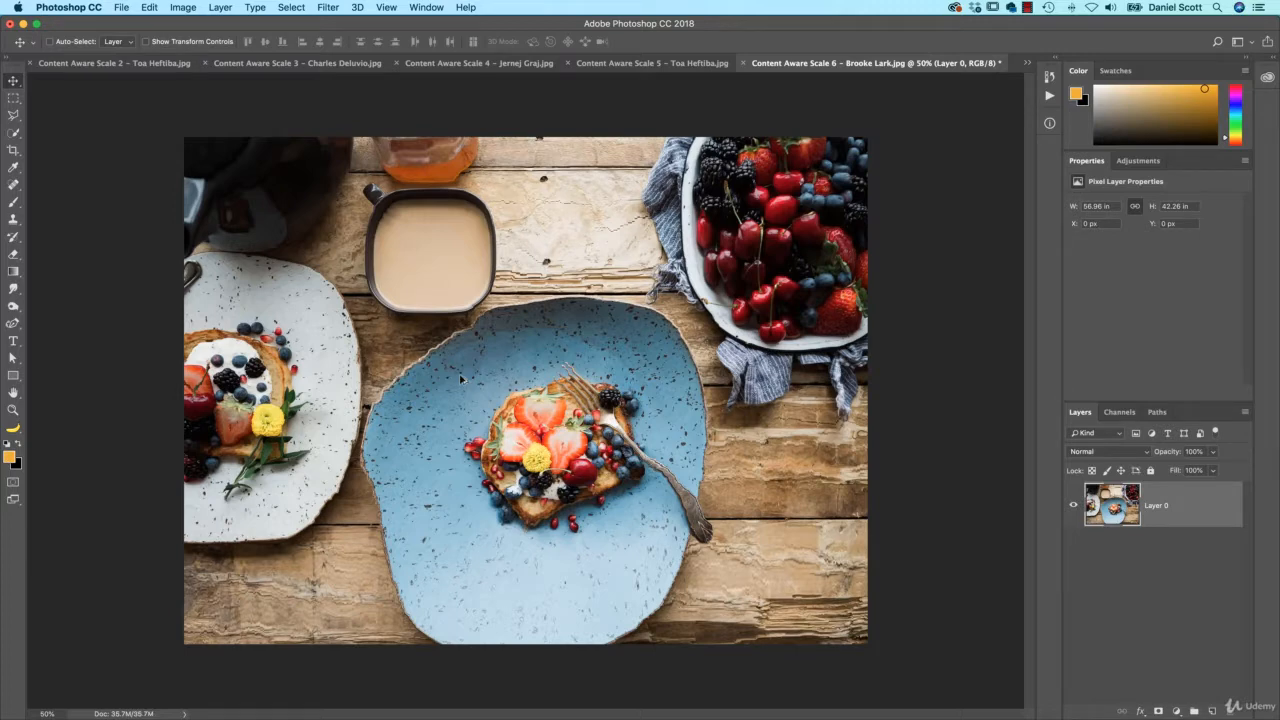
pyautogui.press('super+z')
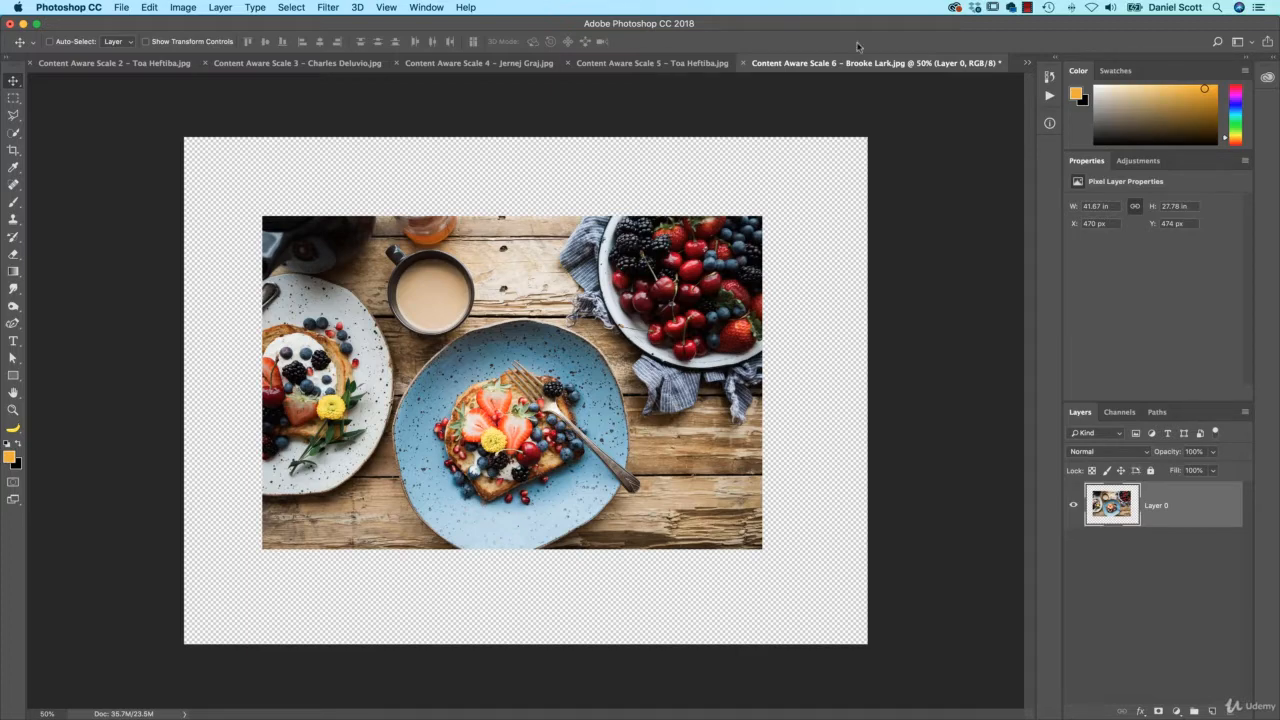
# Switch to the Content Aware Scale 7 beach photo, unlock it as Layer 0, and crop the top edge upward
pyautogui.click(1027, 63)
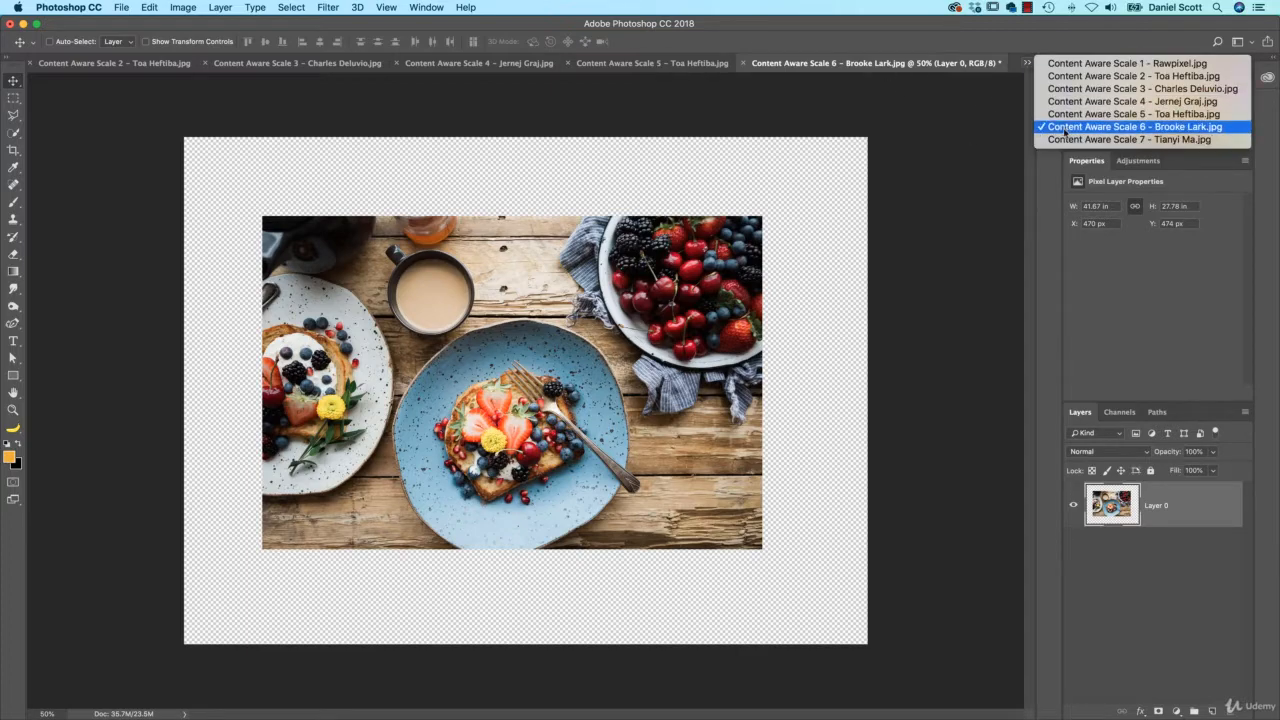
pyautogui.click(1065, 141)
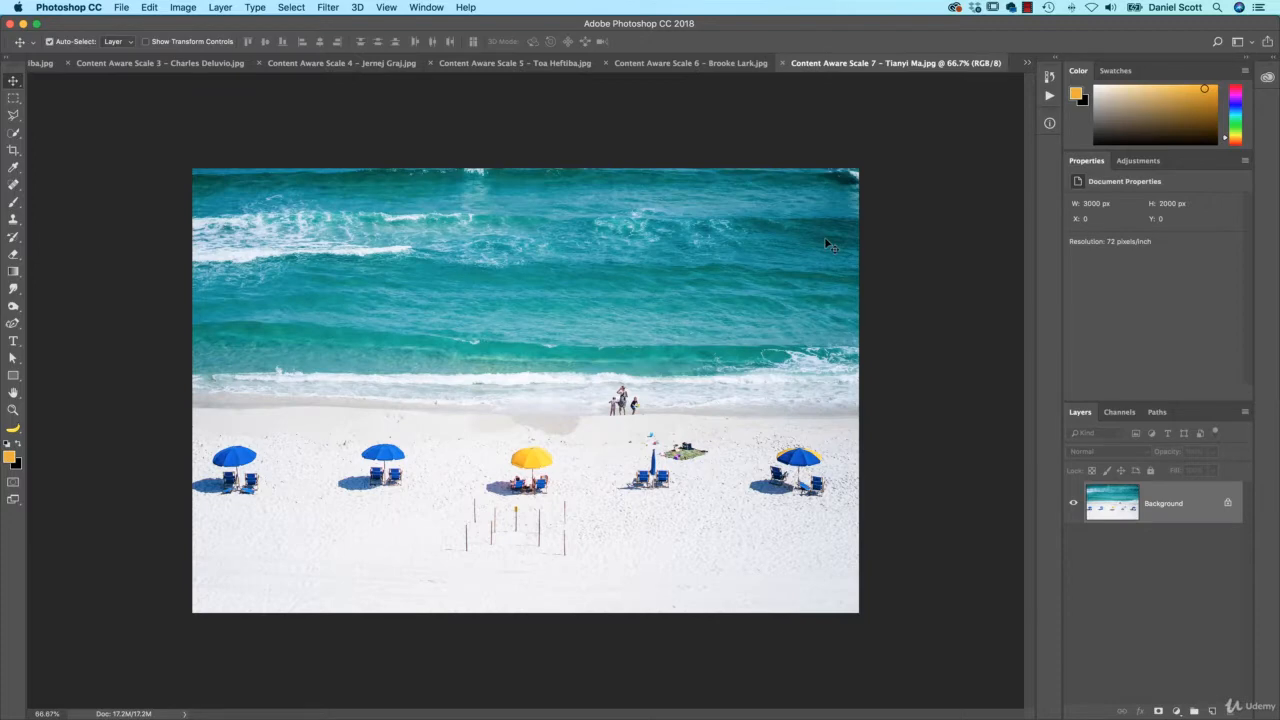
pyautogui.press('super+minus')
pyautogui.press('super+minus')
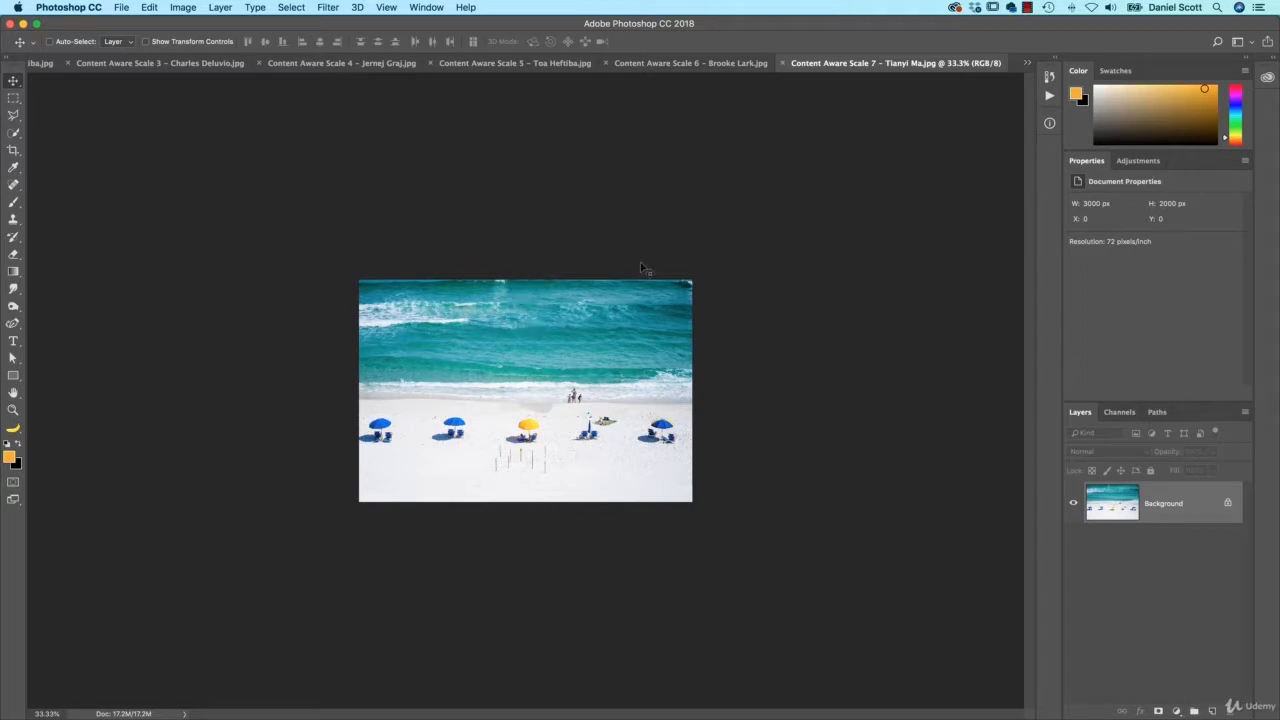
pyautogui.doubleClick(1175, 505)
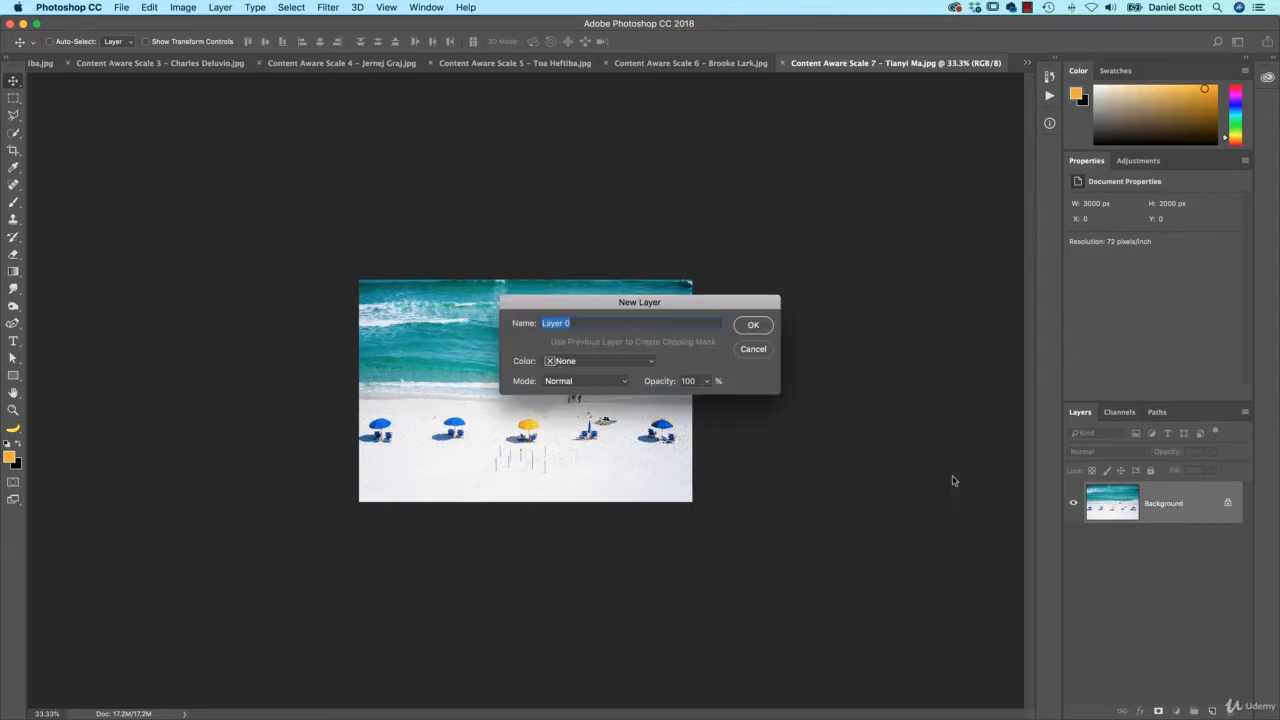
pyautogui.press('Return')
pyautogui.press('c')
pyautogui.moveTo(525, 281); pyautogui.dragTo(529, 236)
pyautogui.press('Return')
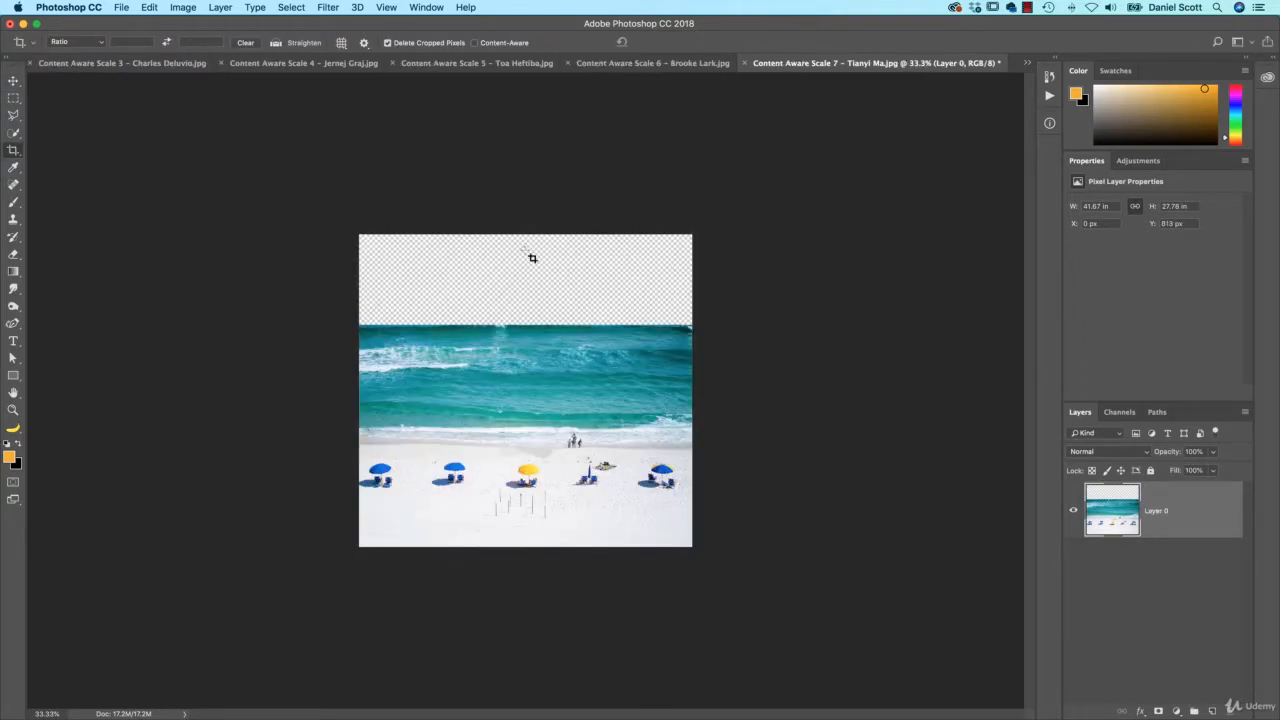
# Try stretching the whole photo up with Content-Aware Scale, then cancel it
pyautogui.press('super+alt+shift+c')
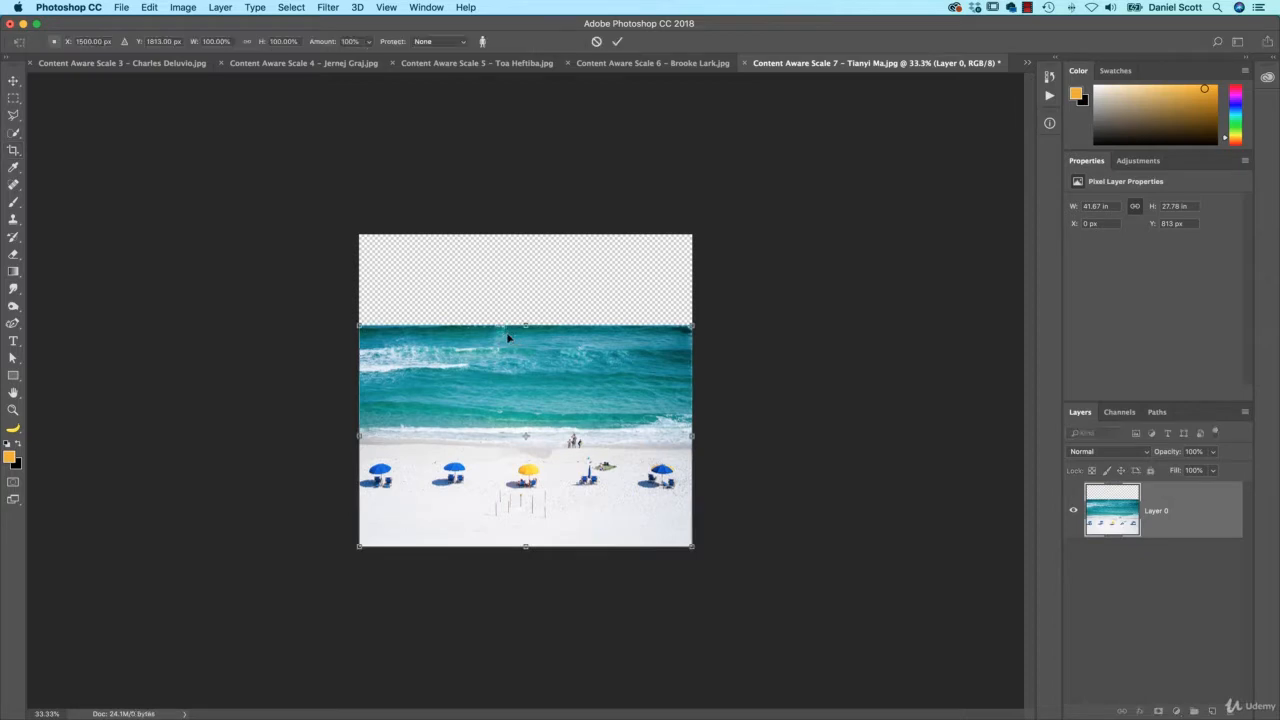
pyautogui.moveTo(524, 325); pyautogui.dragTo(517, 234)
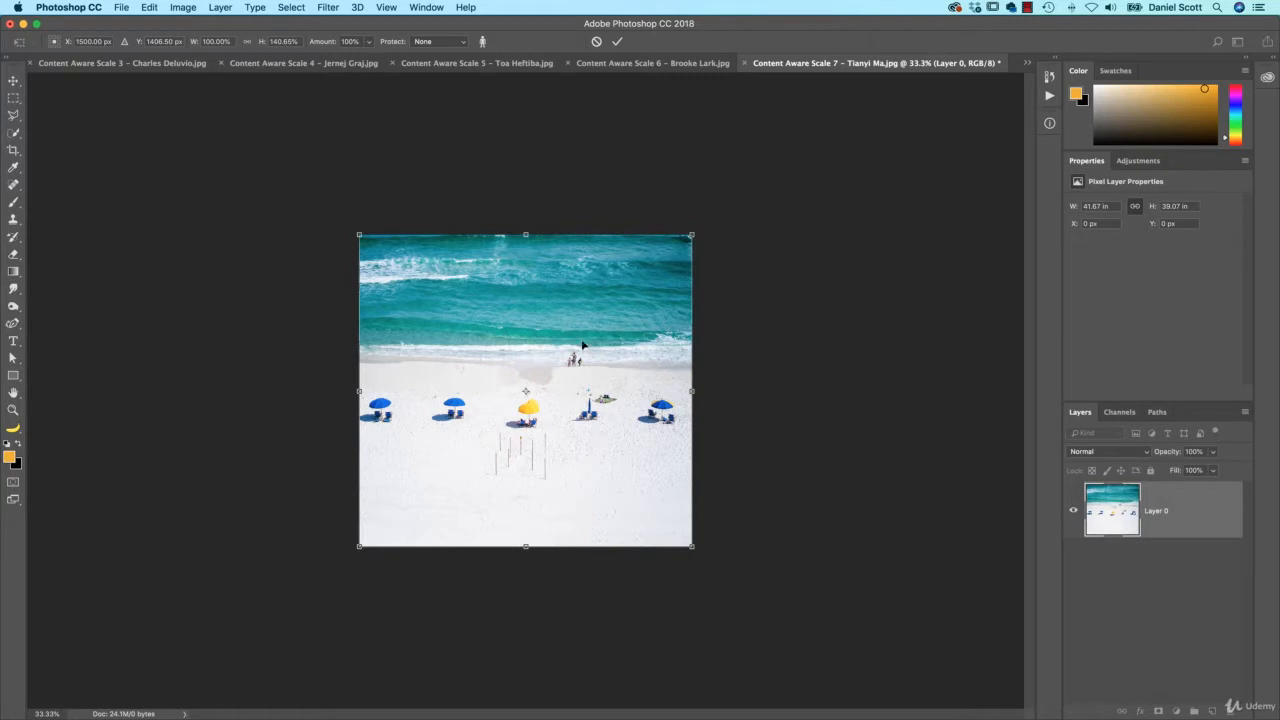
pyautogui.press('Escape')
pyautogui.press('m')
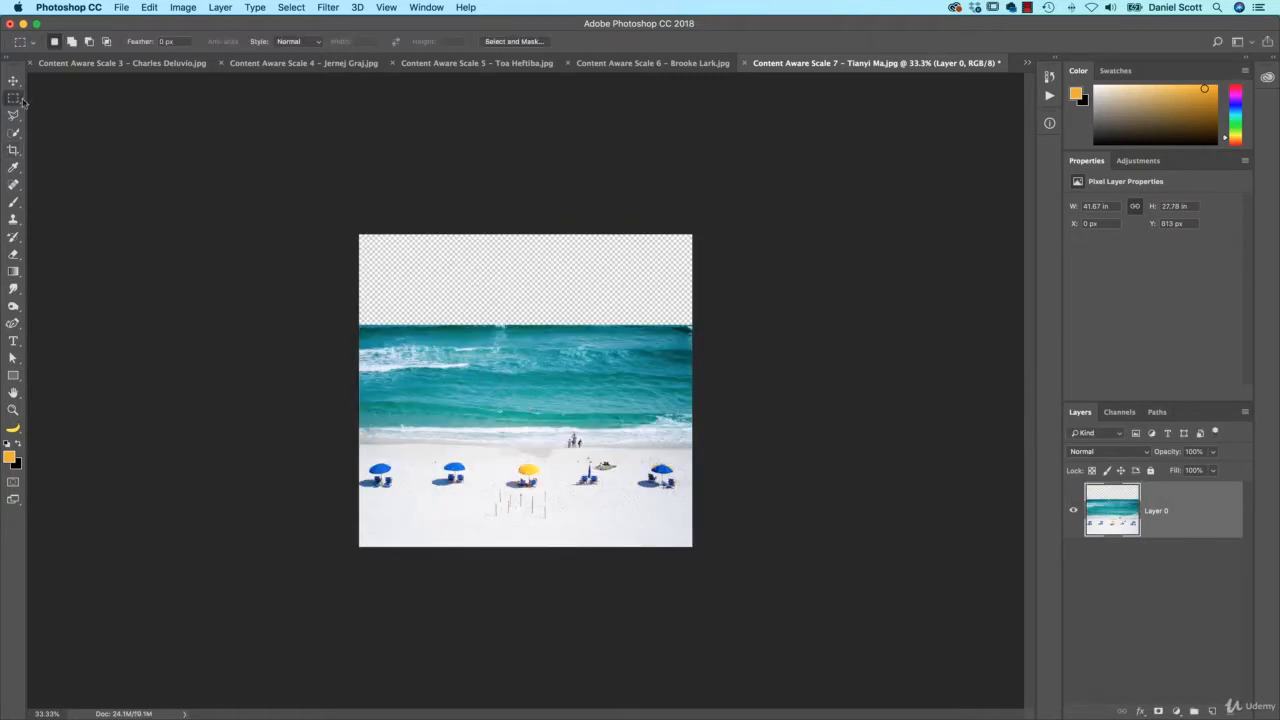
# Select the sea down to the shoreline and content-aware stretch it up to the canvas top
pyautogui.moveTo(356, 325); pyautogui.dragTo(695, 450)
pyautogui.click(149, 7)
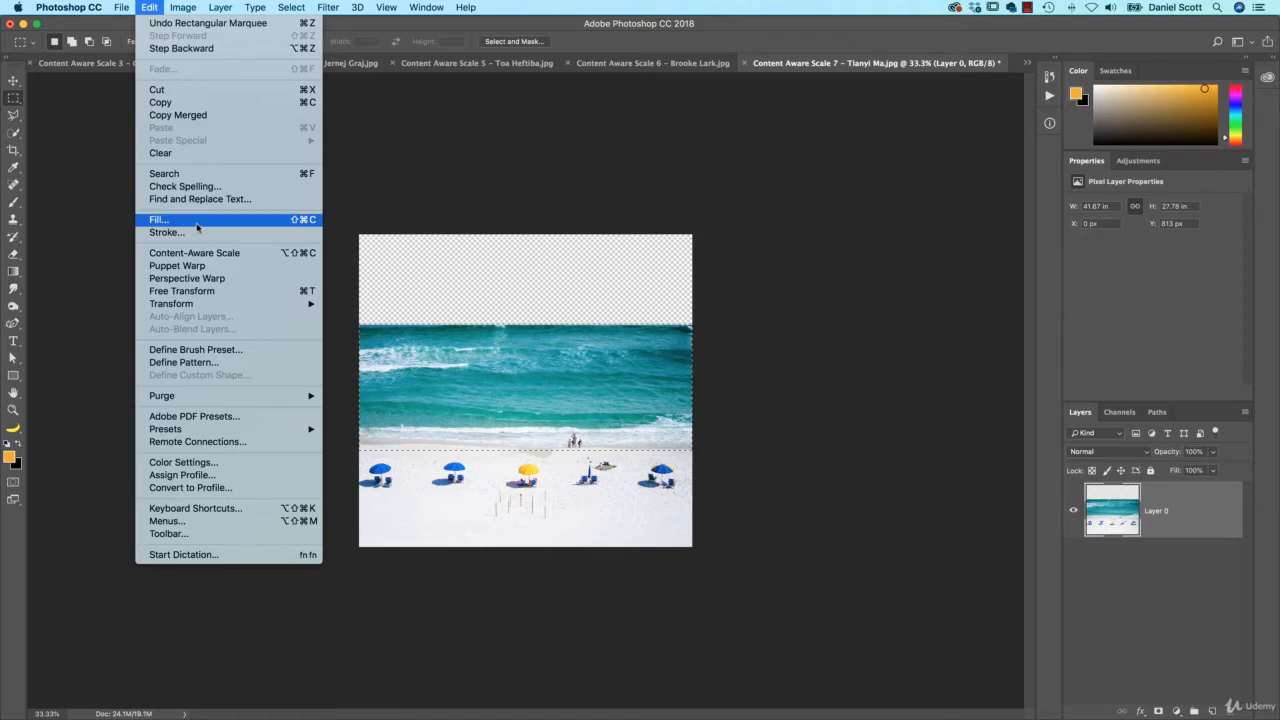
pyautogui.click(199, 256)
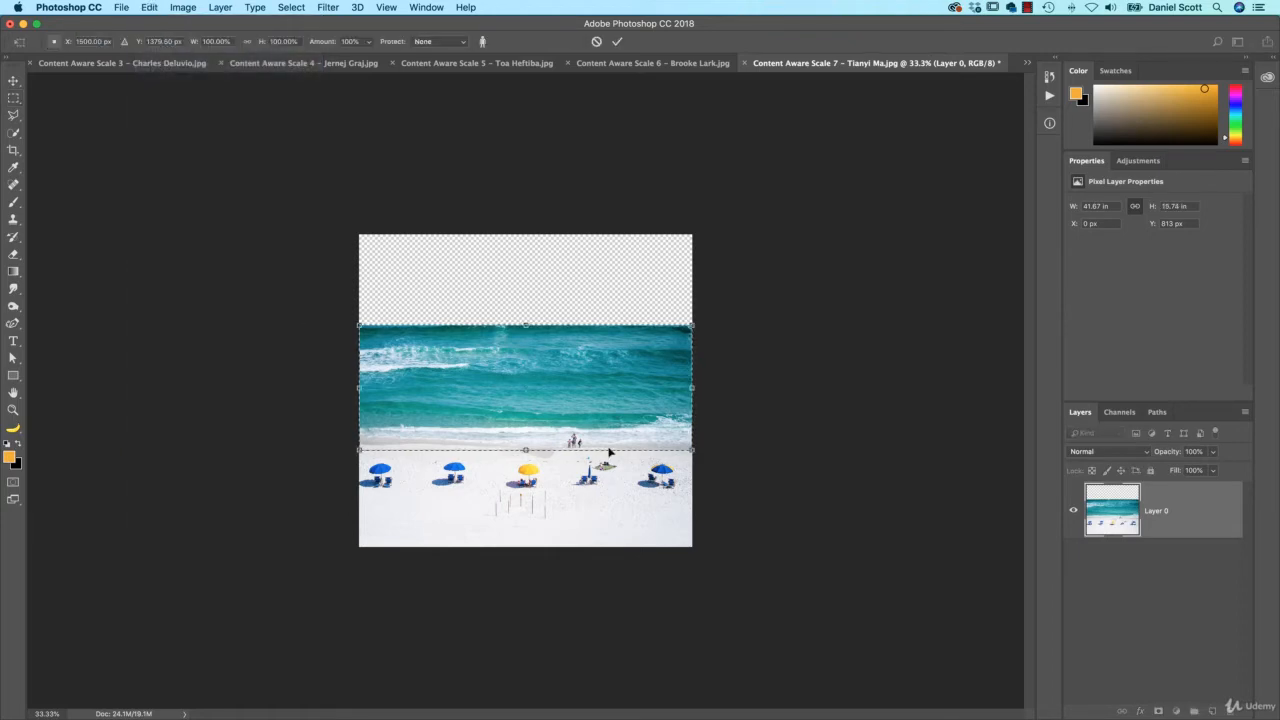
pyautogui.press('super+plus')
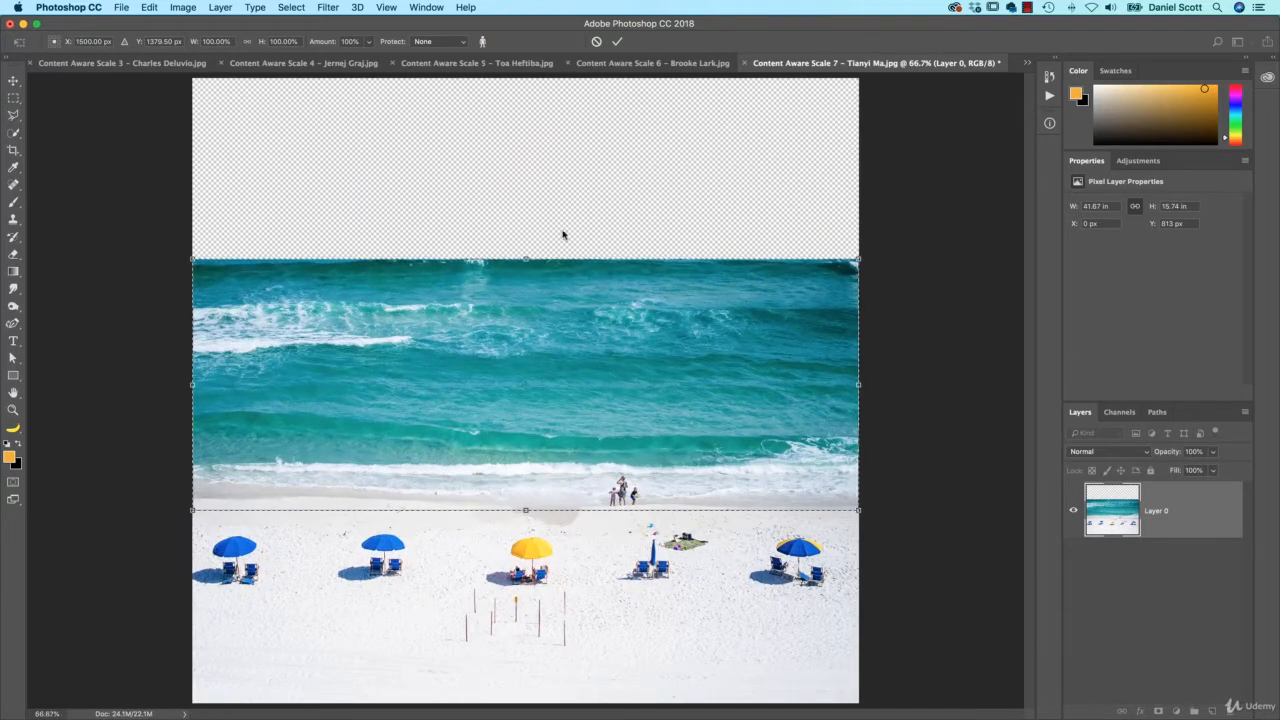
pyautogui.moveTo(525, 250); pyautogui.dragTo(541, 79)
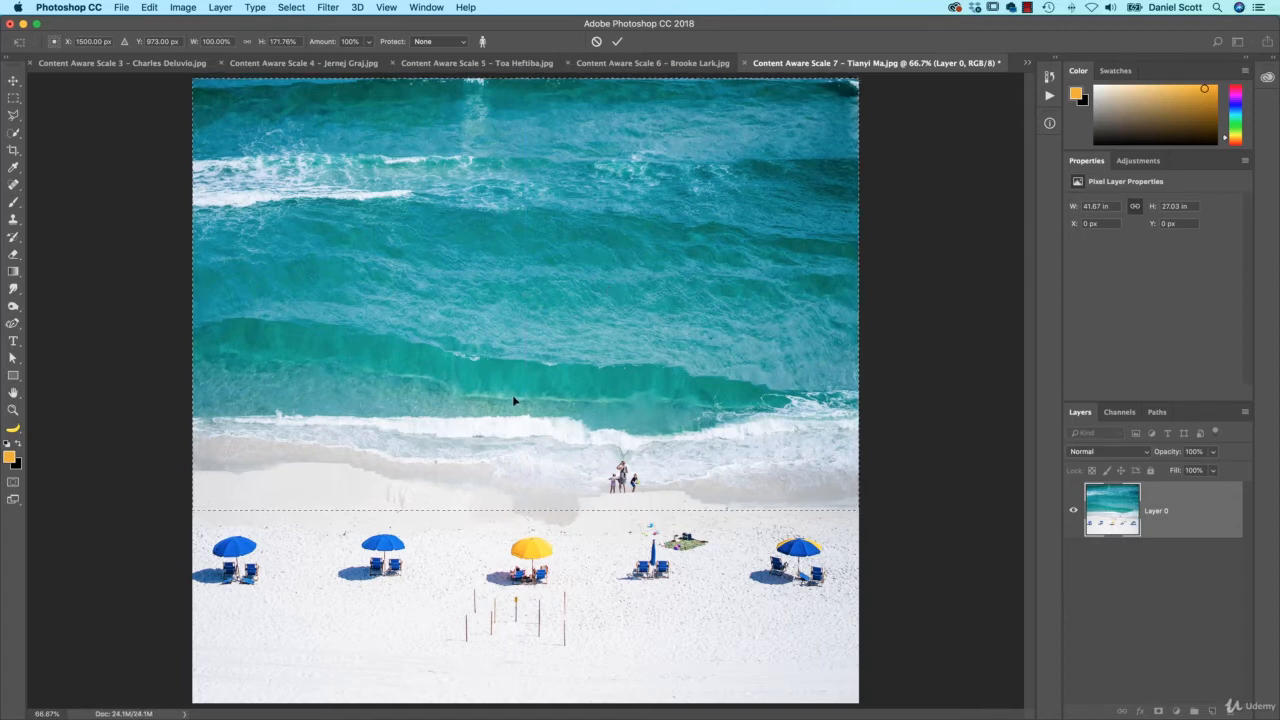
pyautogui.press('Return')
pyautogui.press('v')
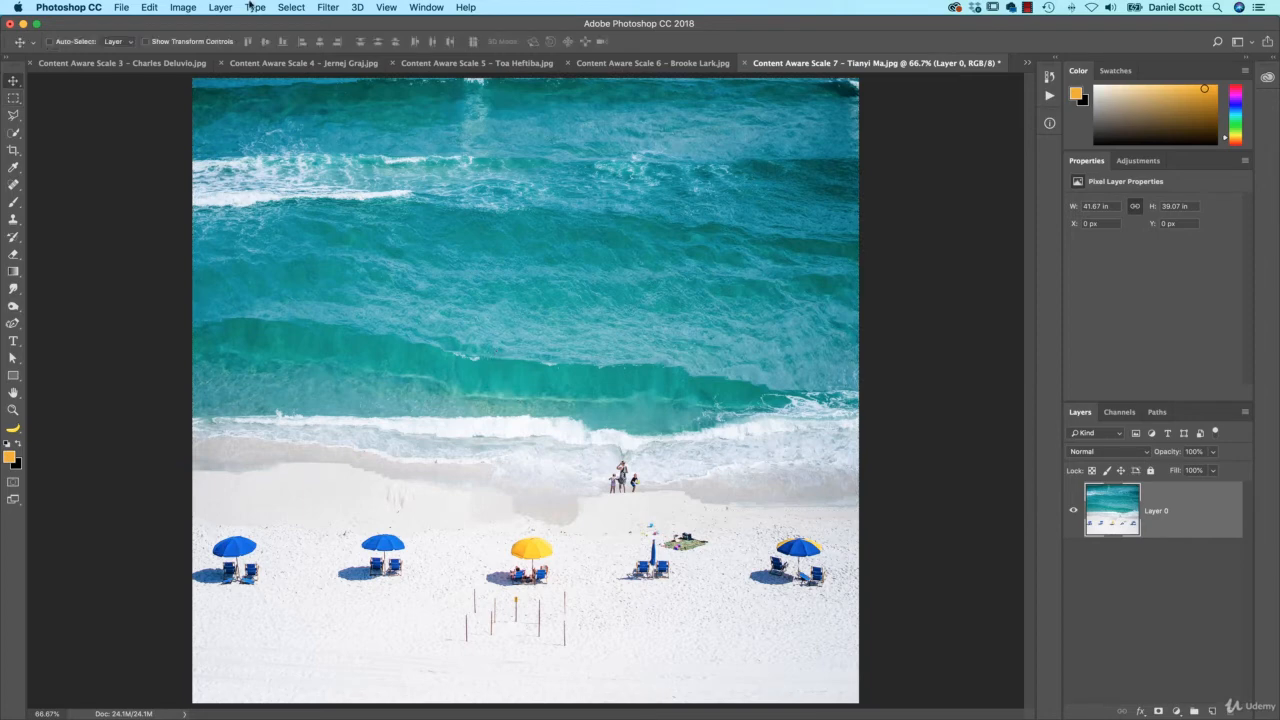
pyautogui.click(150, 7)
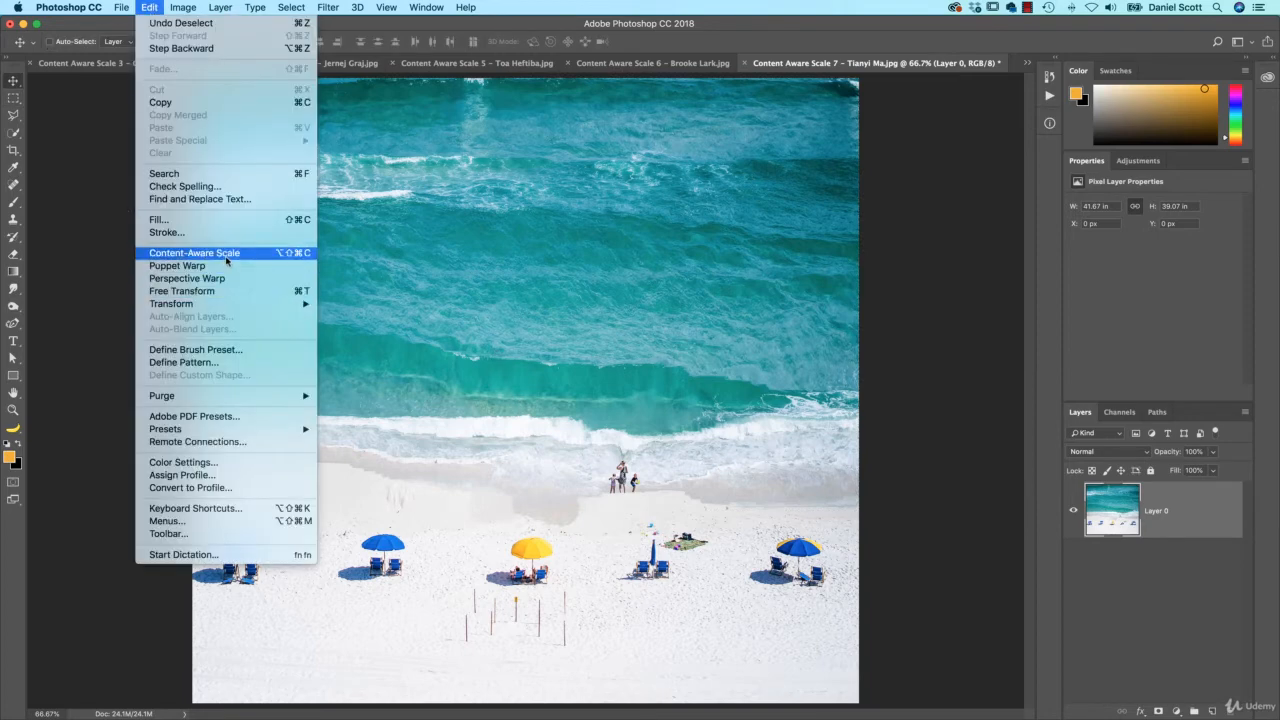